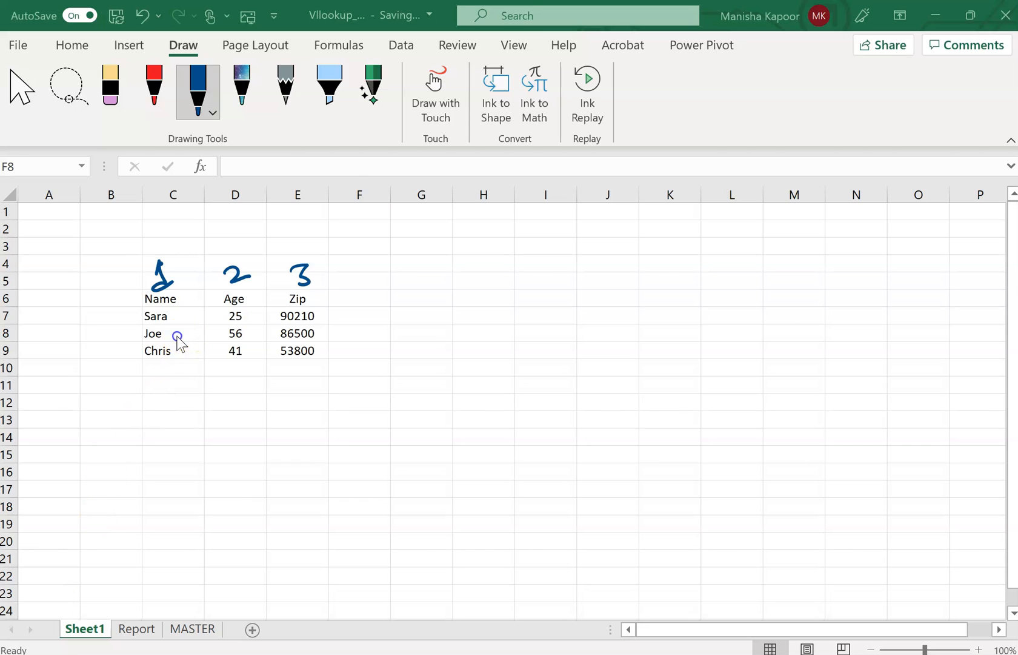
Step: Examine the Name, Age and Zip entries in row 8 of the sample table on Sheet1
{"action": "left_click", "coordinate": [176, 335]}
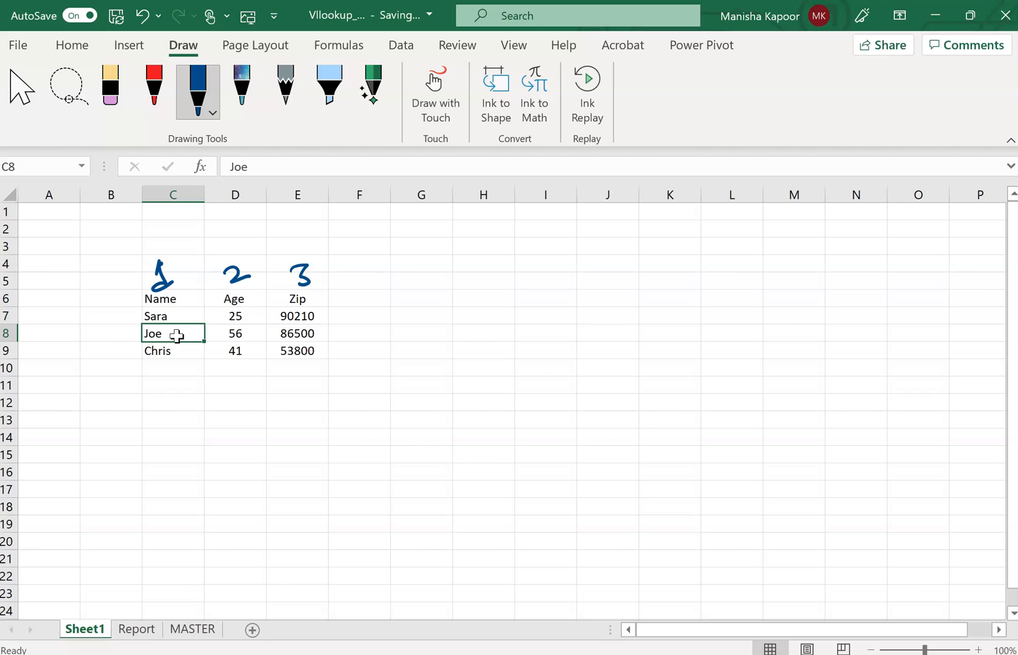
{"action": "left_click", "coordinate": [285, 334]}
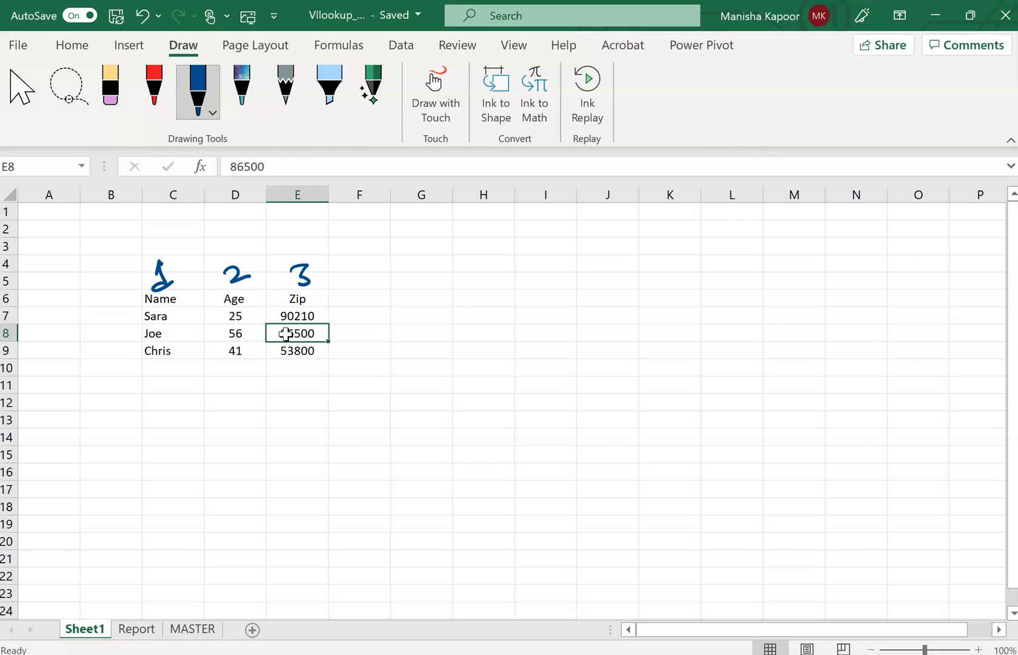
{"action": "left_click", "coordinate": [177, 334]}
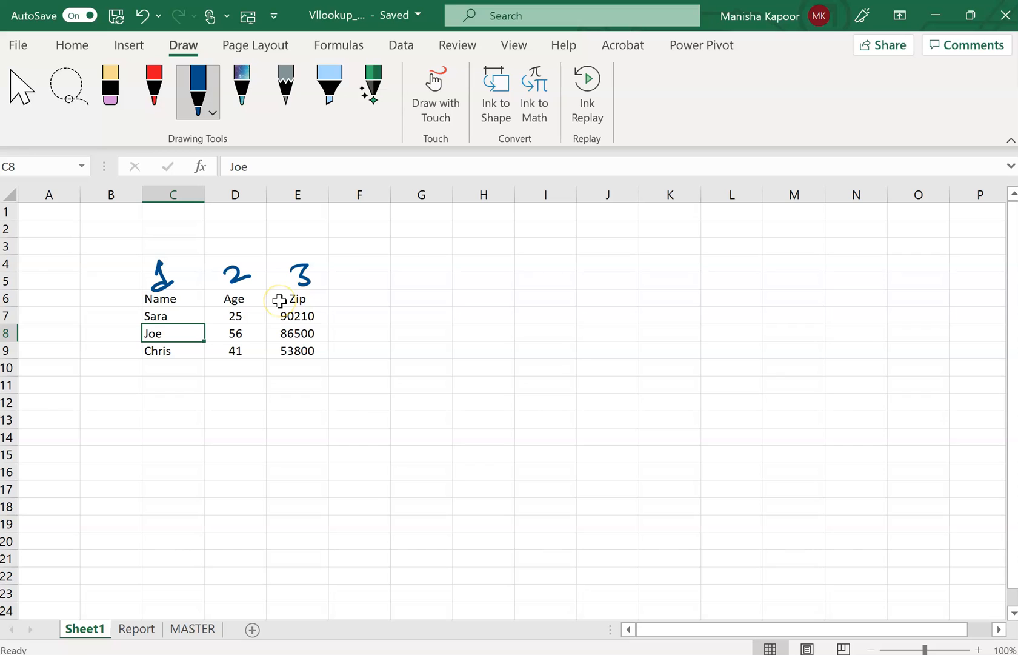
{"action": "left_click", "coordinate": [296, 333]}
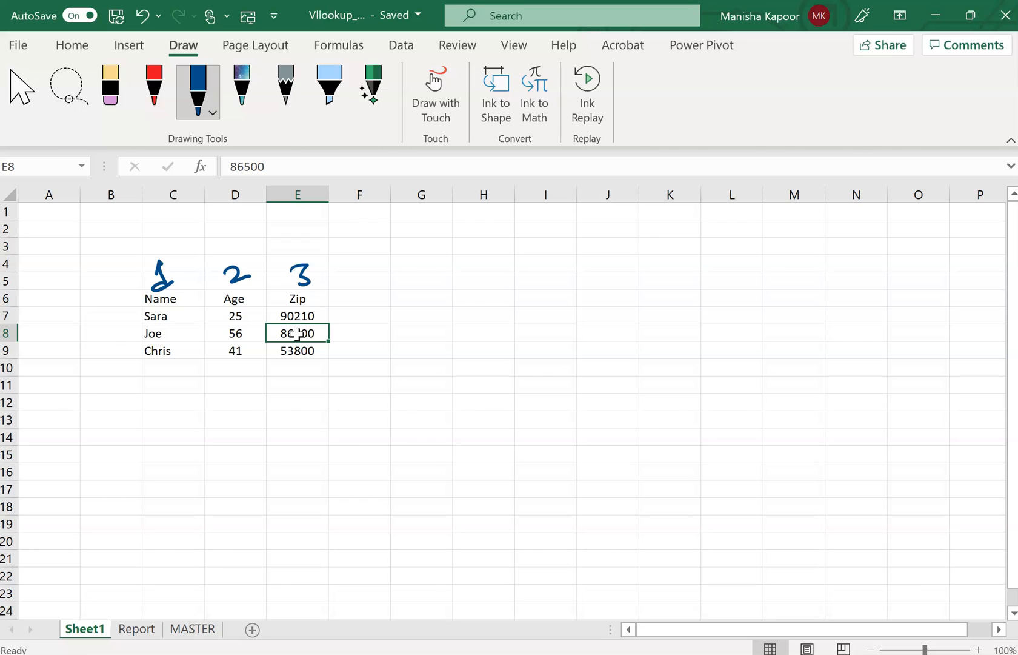
{"action": "left_click", "coordinate": [226, 333]}
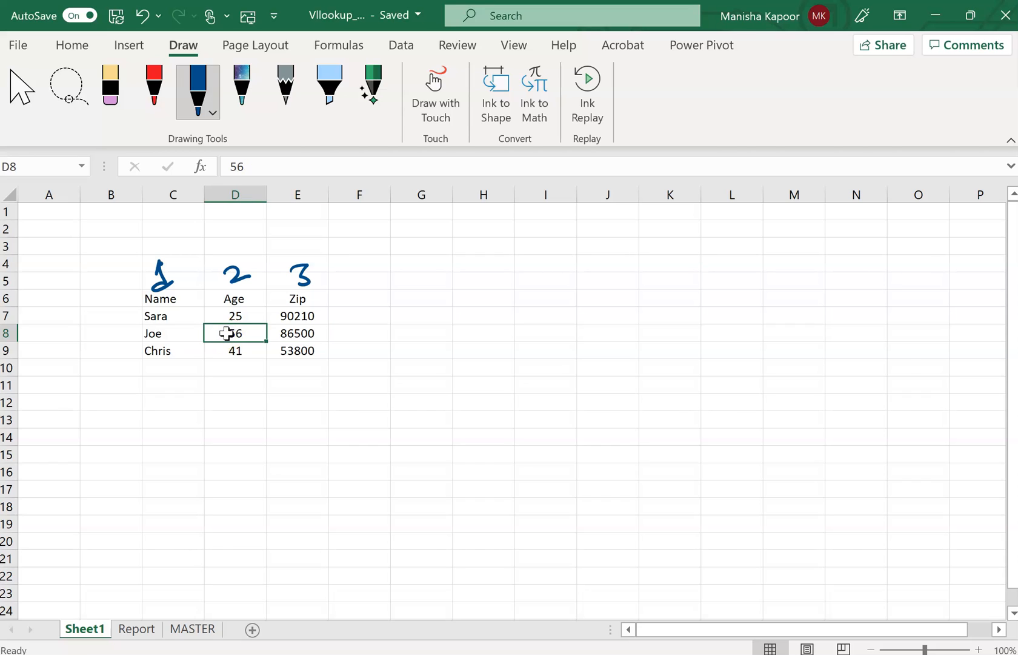
{"action": "left_click", "coordinate": [279, 333]}
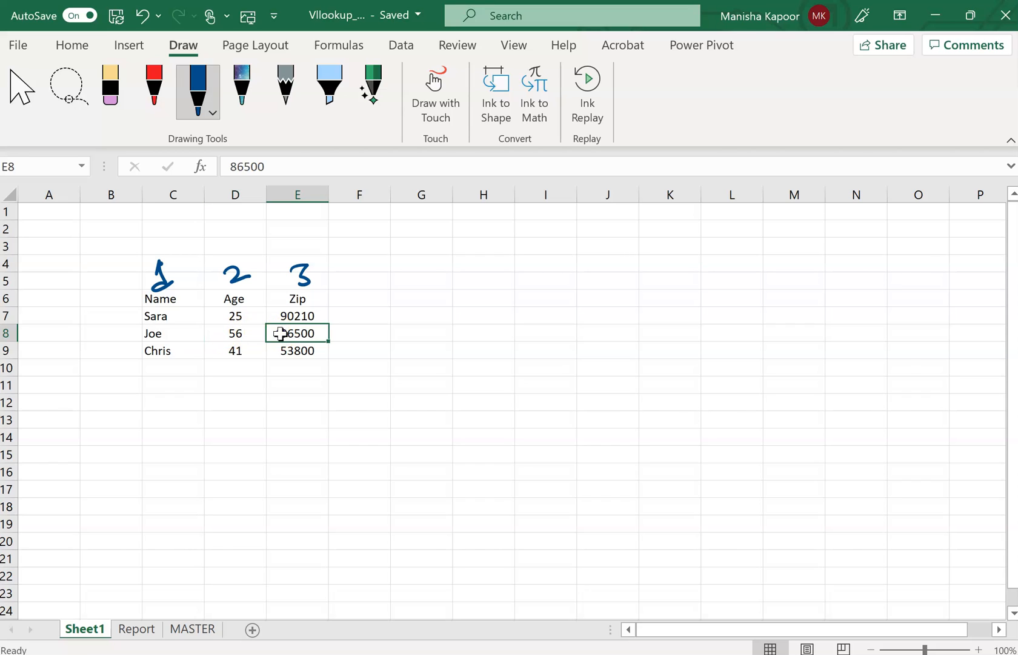
{"action": "left_click", "coordinate": [244, 334]}
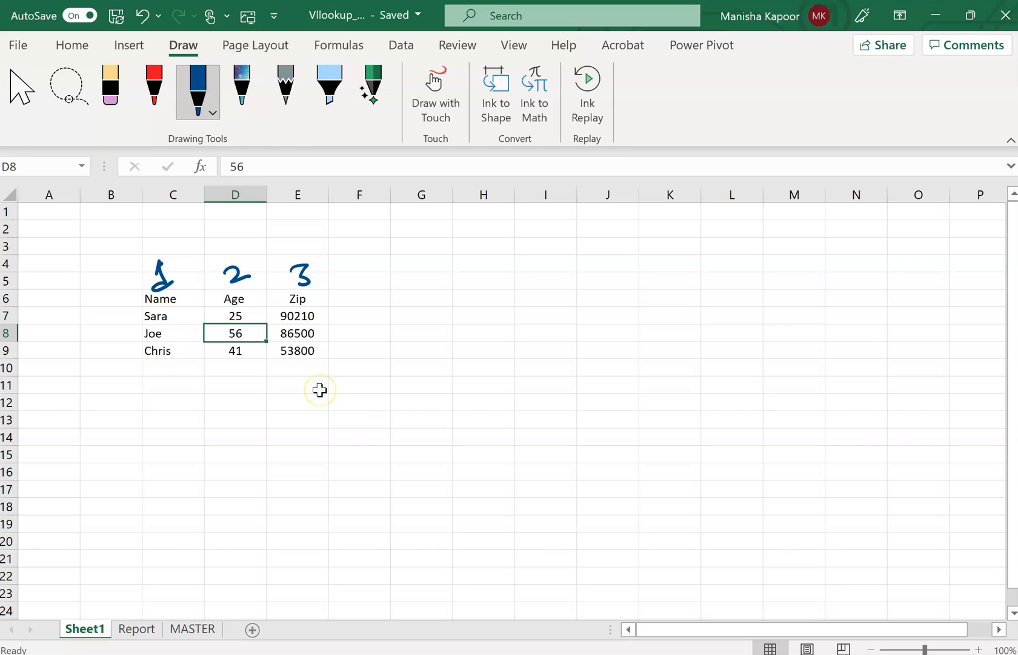
{"action": "left_click", "coordinate": [428, 352]}
{"action": "type", "text": "=vloo"}
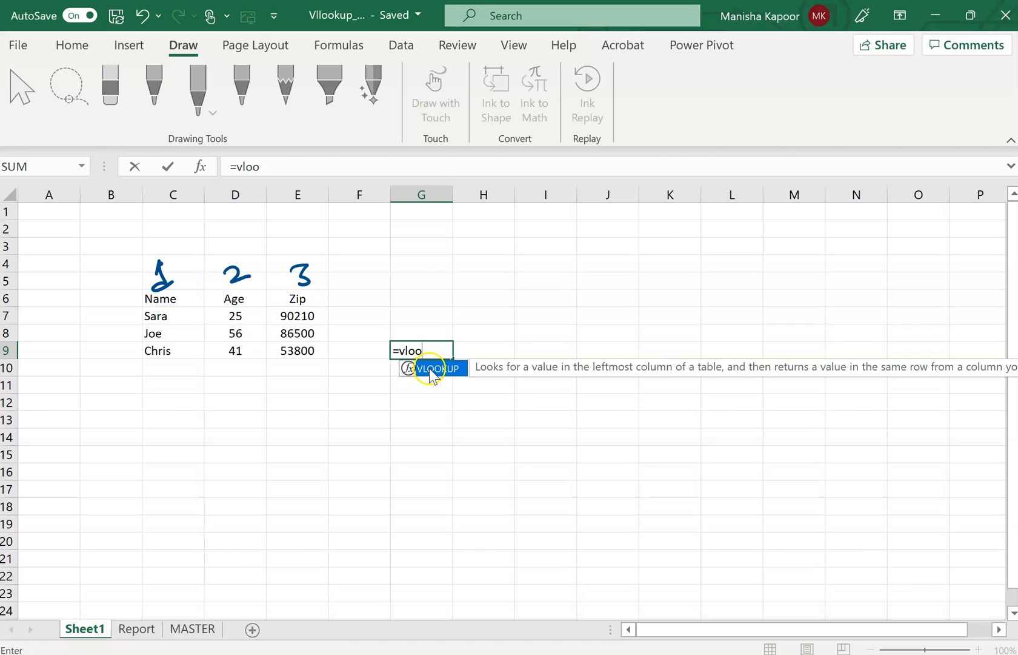
{"action": "double_click", "coordinate": [431, 368]}
{"action": "left_click", "coordinate": [498, 371]}
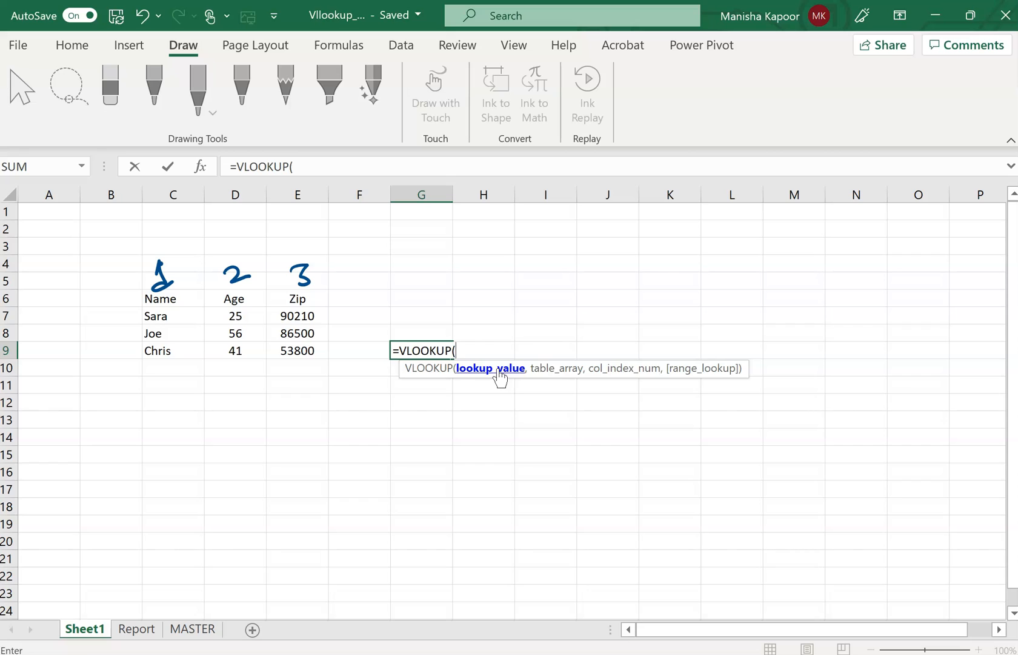
{"action": "left_click", "coordinate": [159, 330]}
{"action": "key", "text": "BackSpace"}
{"action": "key", "text": "BackSpace"}
{"action": "key", "text": "BackSpace"}
{"action": "key", "text": "BackSpace"}
{"action": "key", "text": "BackSpace"}
{"action": "key", "text": "BackSpace"}
{"action": "key", "text": "BackSpace"}
{"action": "key", "text": "BackSpace"}
{"action": "key", "text": "BackSpace"}
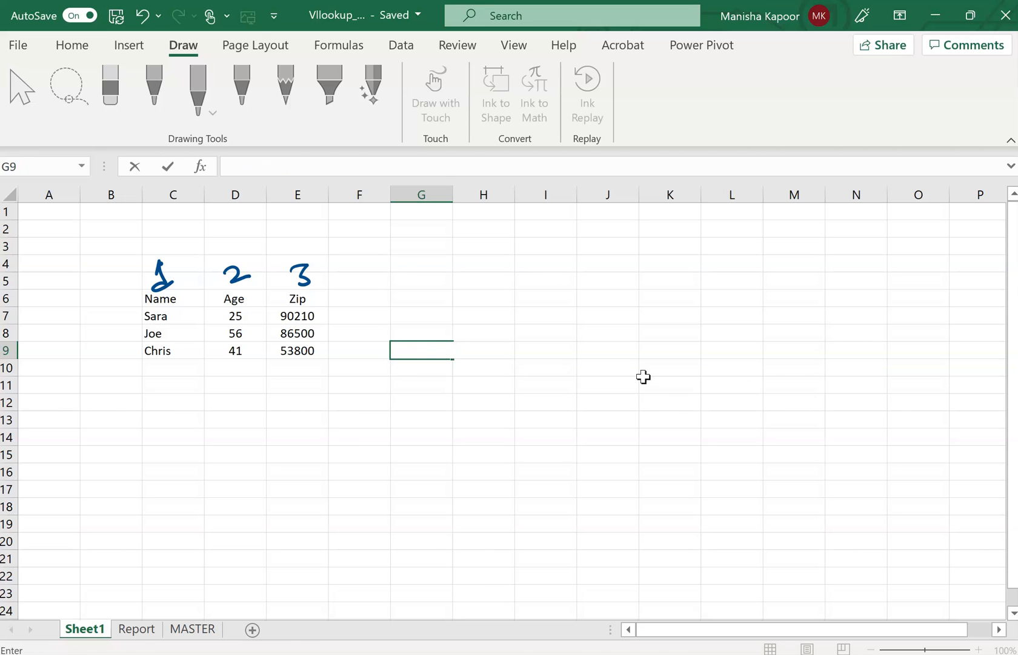
{"action": "left_click", "coordinate": [385, 500]}
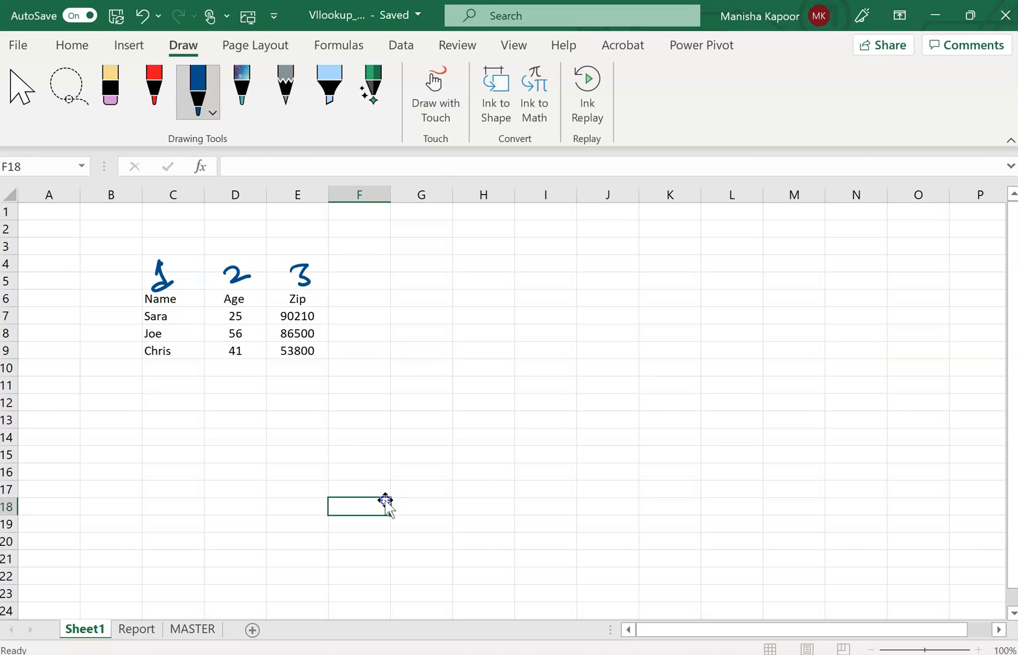
Step: Open the MASTER sheet and examine its Customer, Customer ID, Company and Country columns
{"action": "left_click", "coordinate": [199, 632]}
{"action": "left_click", "coordinate": [373, 337]}
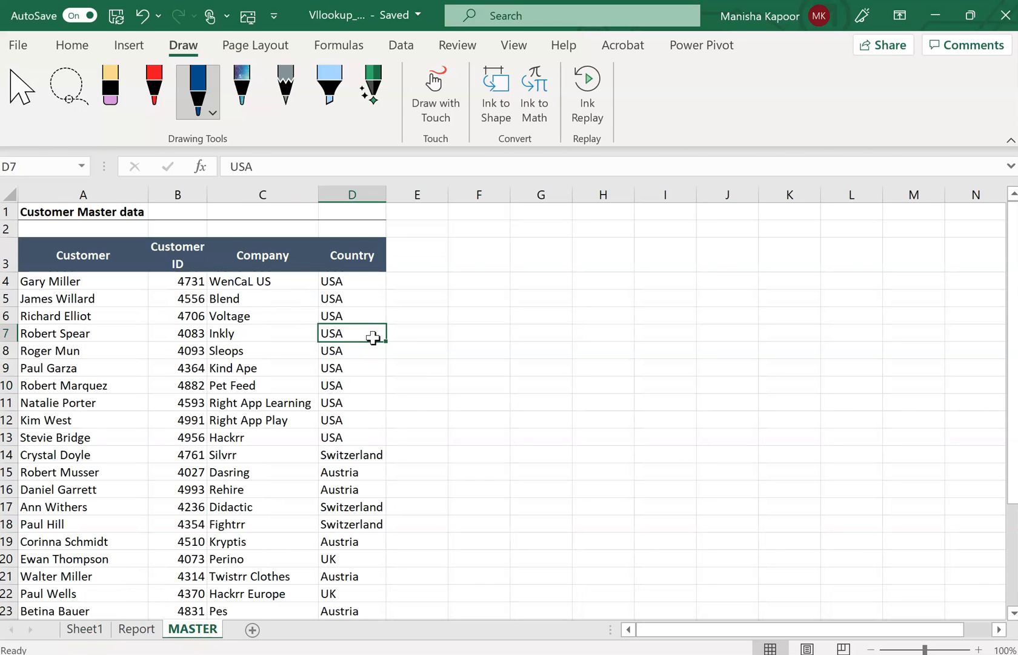
{"action": "left_click", "coordinate": [74, 254]}
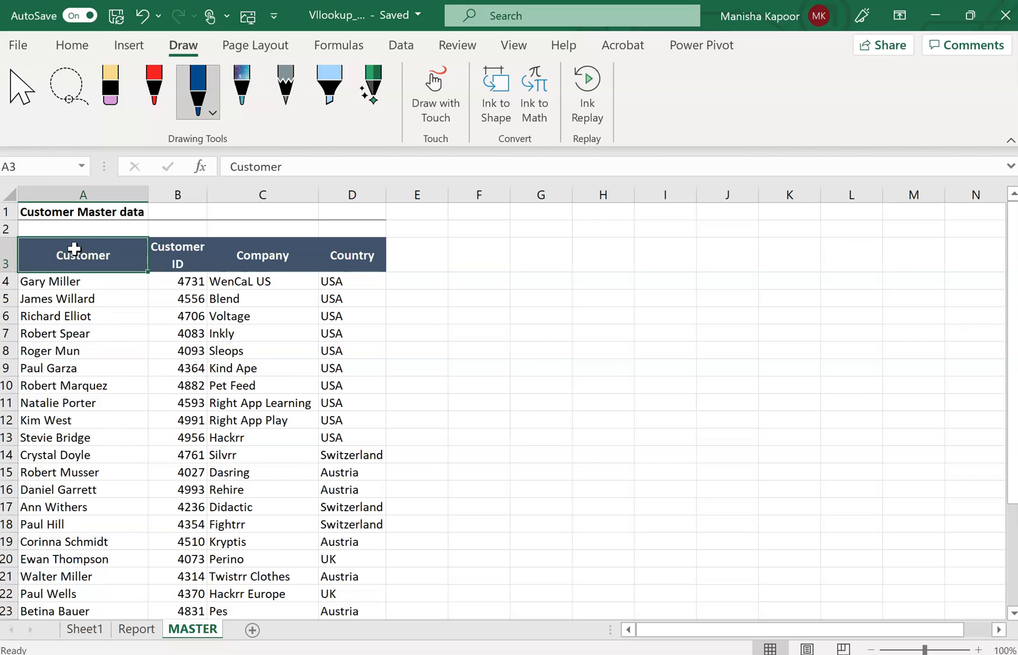
{"action": "left_click", "coordinate": [159, 257]}
{"action": "left_click", "coordinate": [226, 259]}
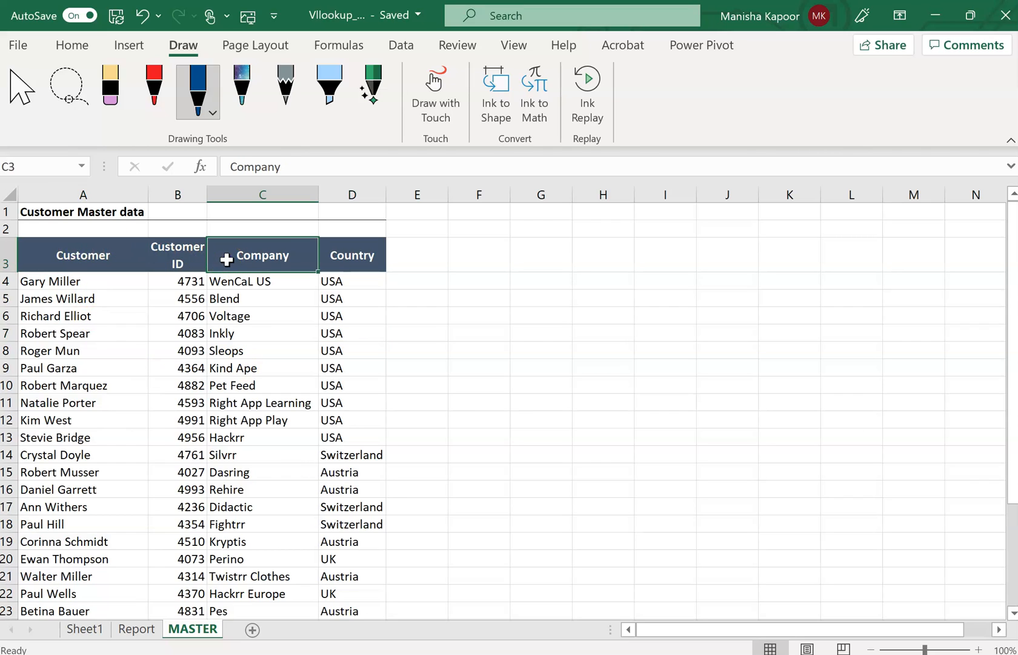
{"action": "left_click", "coordinate": [371, 254]}
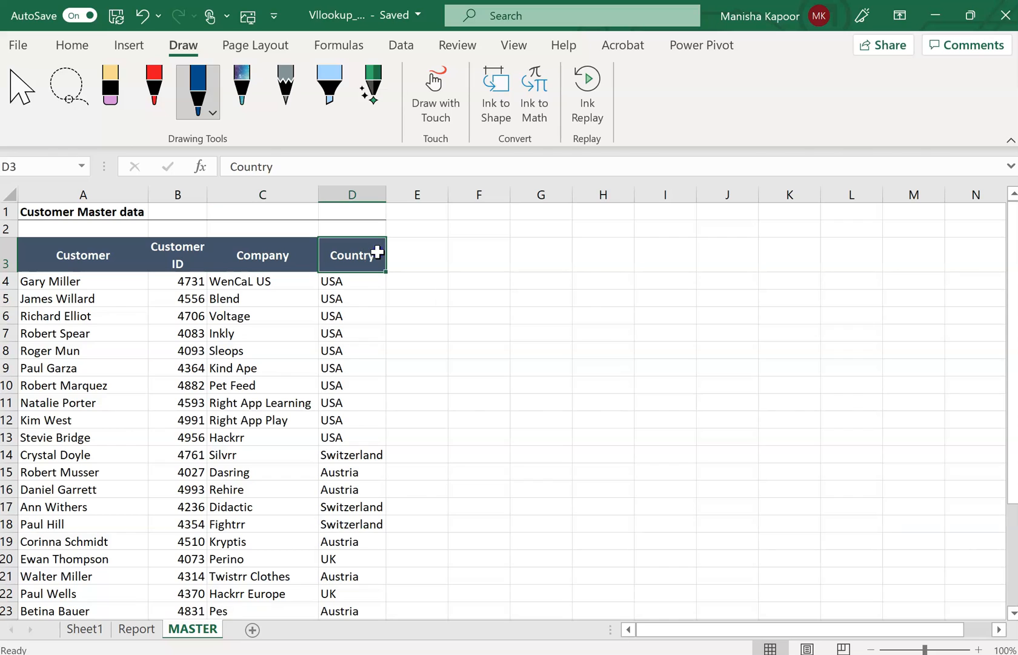
Step: Open the Report sheet and examine the Customer Name, Company and Country columns of Report 1
{"action": "left_click", "coordinate": [143, 631]}
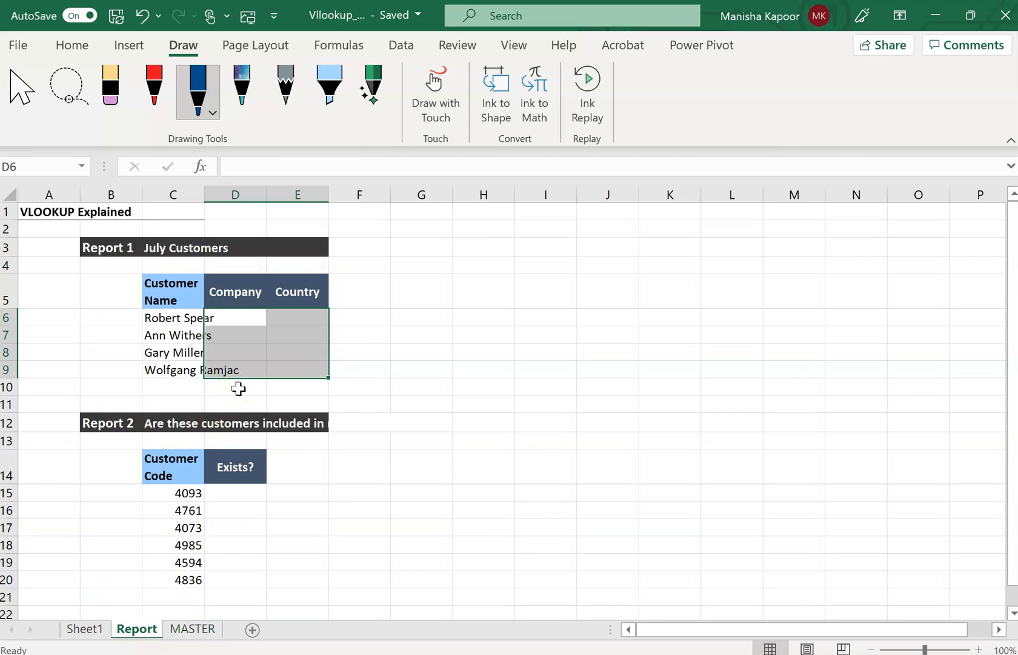
{"action": "left_click", "coordinate": [175, 302]}
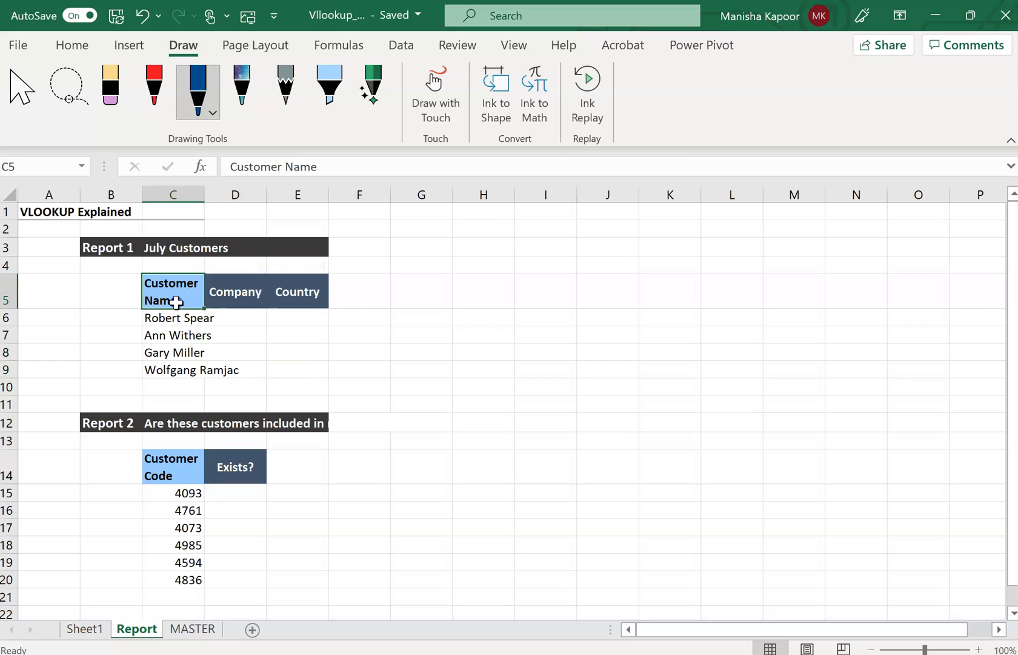
{"action": "left_click", "coordinate": [234, 294]}
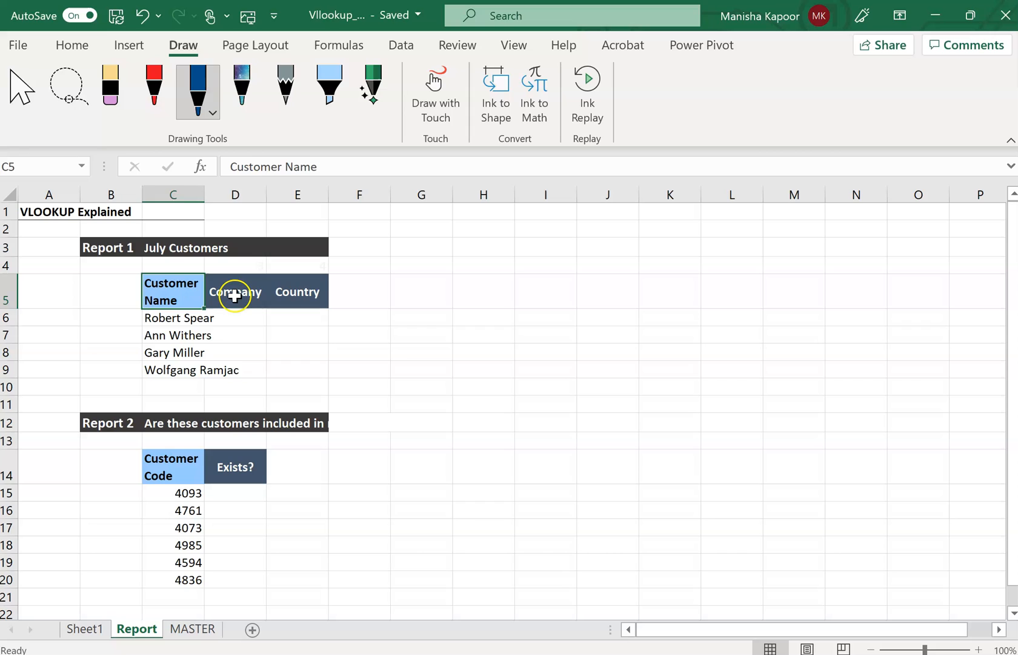
{"action": "left_click", "coordinate": [293, 292]}
{"action": "left_click", "coordinate": [227, 322]}
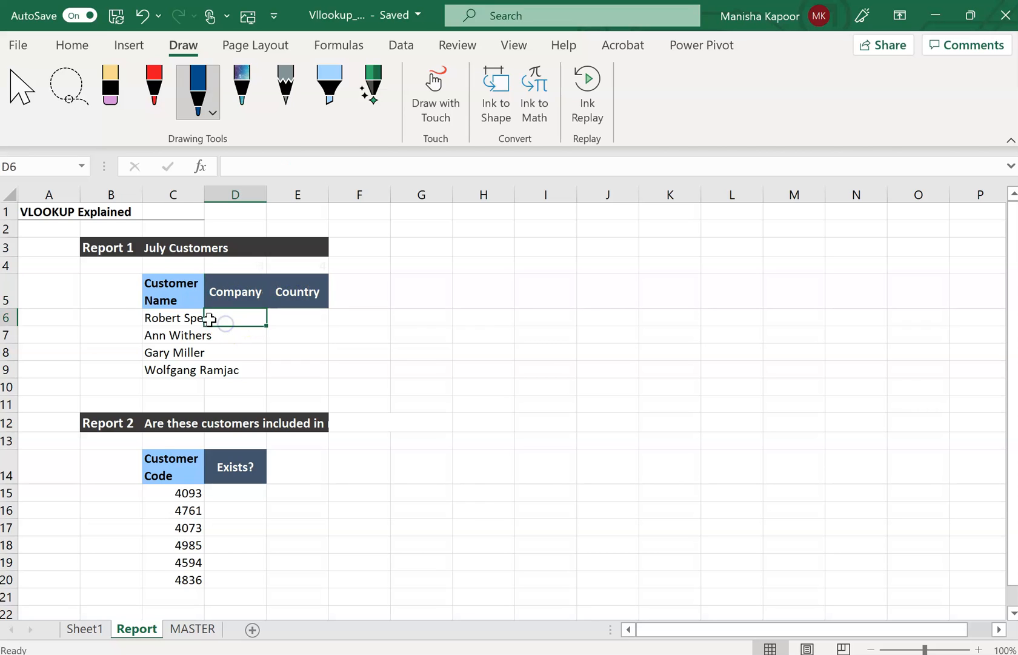
{"action": "left_click", "coordinate": [234, 351]}
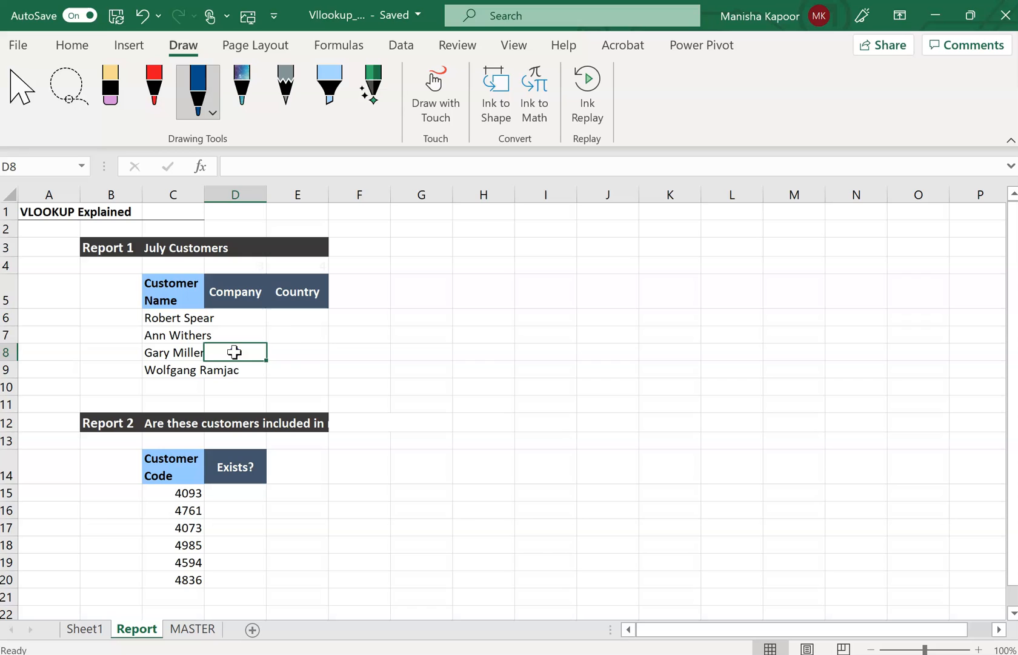
{"action": "left_click", "coordinate": [302, 340]}
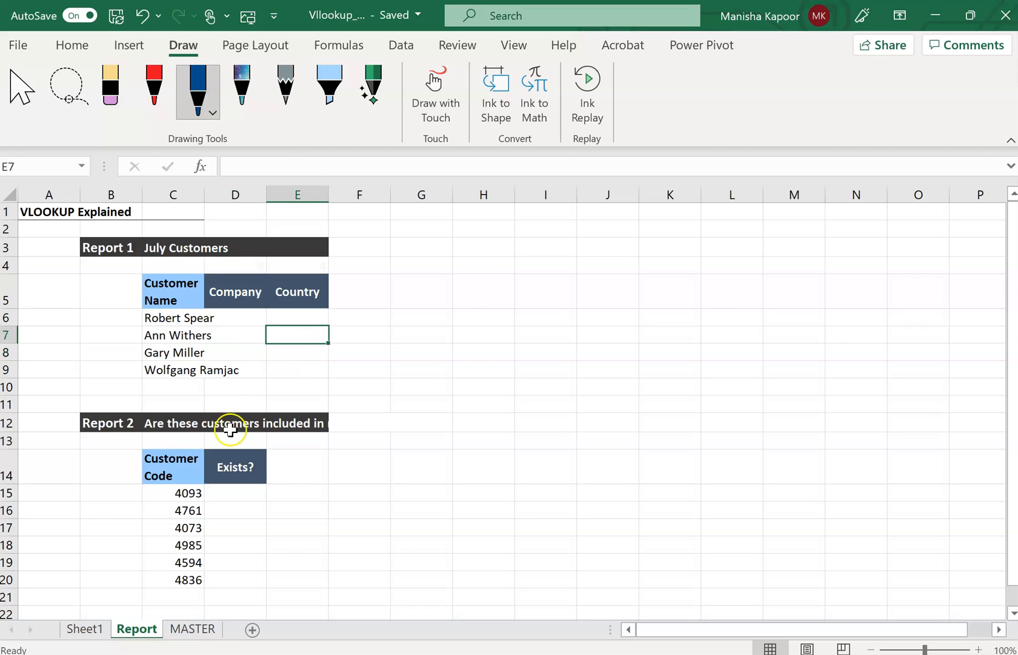
Step: Examine the Customer Code and Exists? columns of Report 2
{"action": "left_click", "coordinate": [169, 473]}
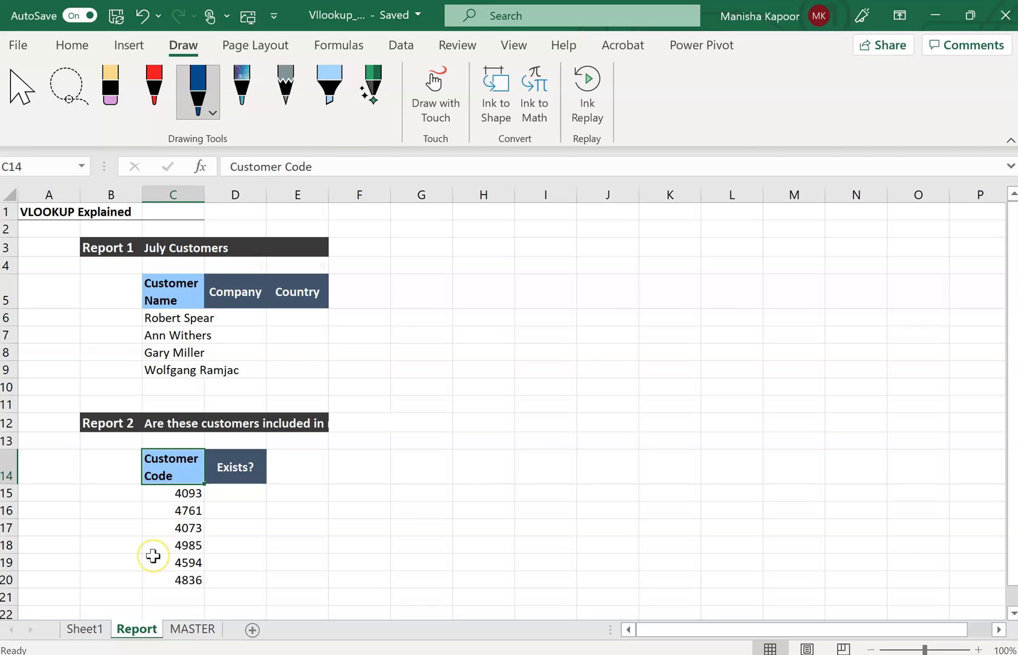
{"action": "left_click", "coordinate": [231, 510]}
{"action": "left_click", "coordinate": [216, 548]}
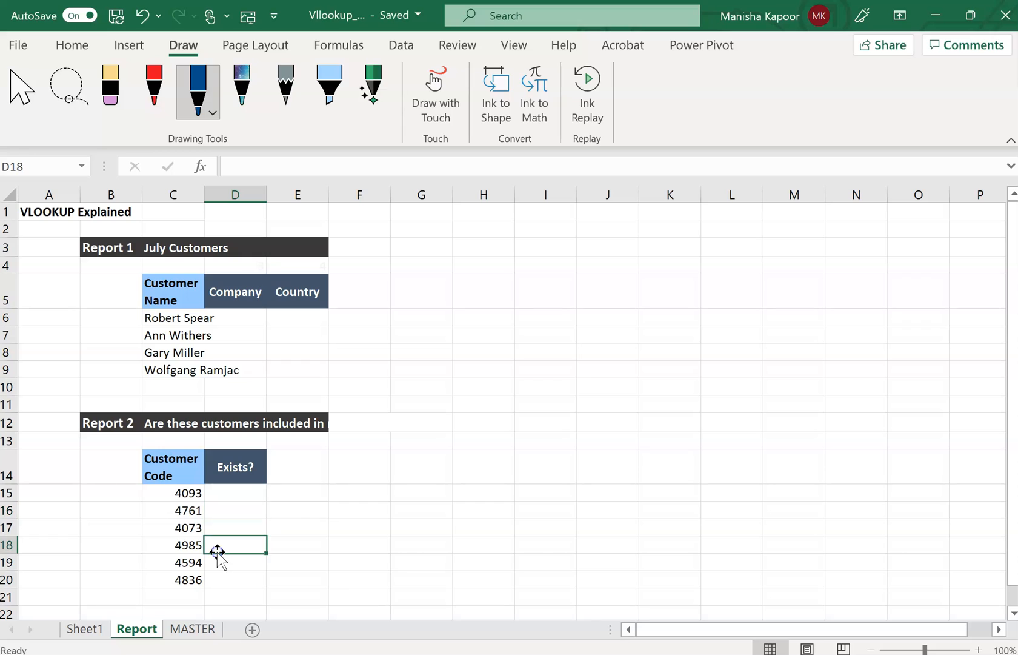
{"action": "left_click", "coordinate": [185, 509]}
{"action": "left_click", "coordinate": [225, 507]}
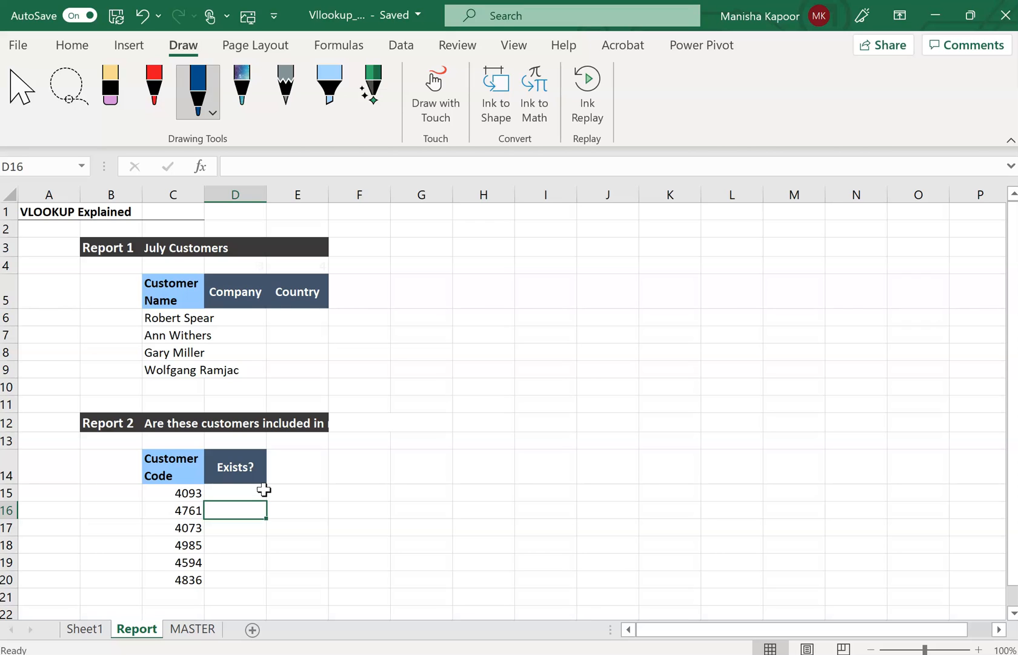
Step: On the MASTER sheet, enter the full name of the customer listed in row 12 into cell F7
{"action": "left_click", "coordinate": [209, 630]}
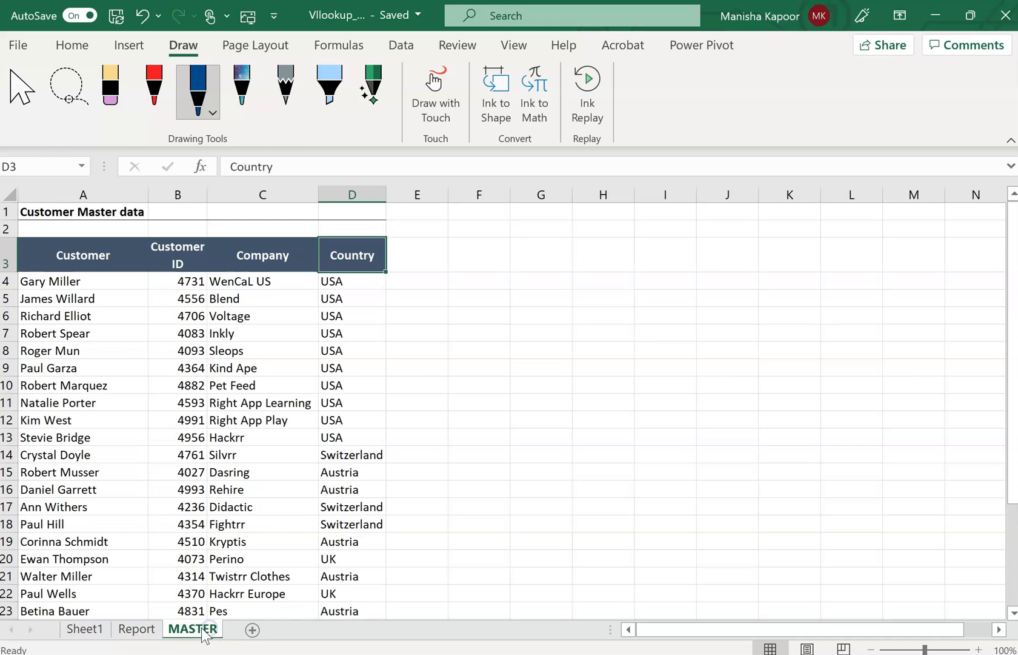
{"action": "left_click", "coordinate": [461, 333]}
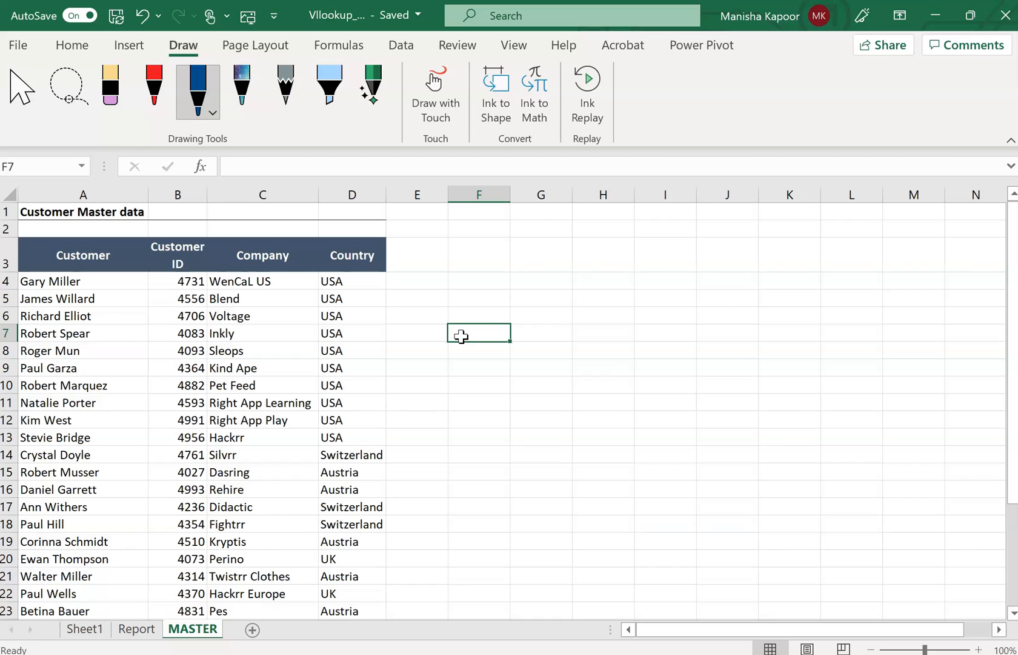
{"action": "type", "text": "KI"}
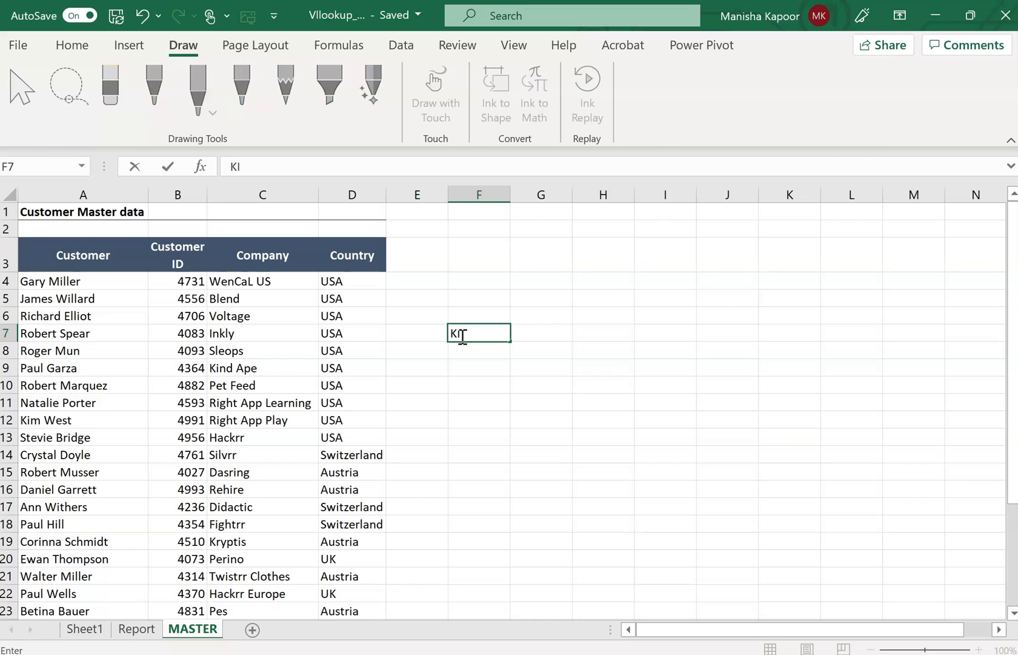
{"action": "key", "text": "BackSpace"}
{"action": "type", "text": "im West"}
{"action": "left_click", "coordinate": [562, 361]}
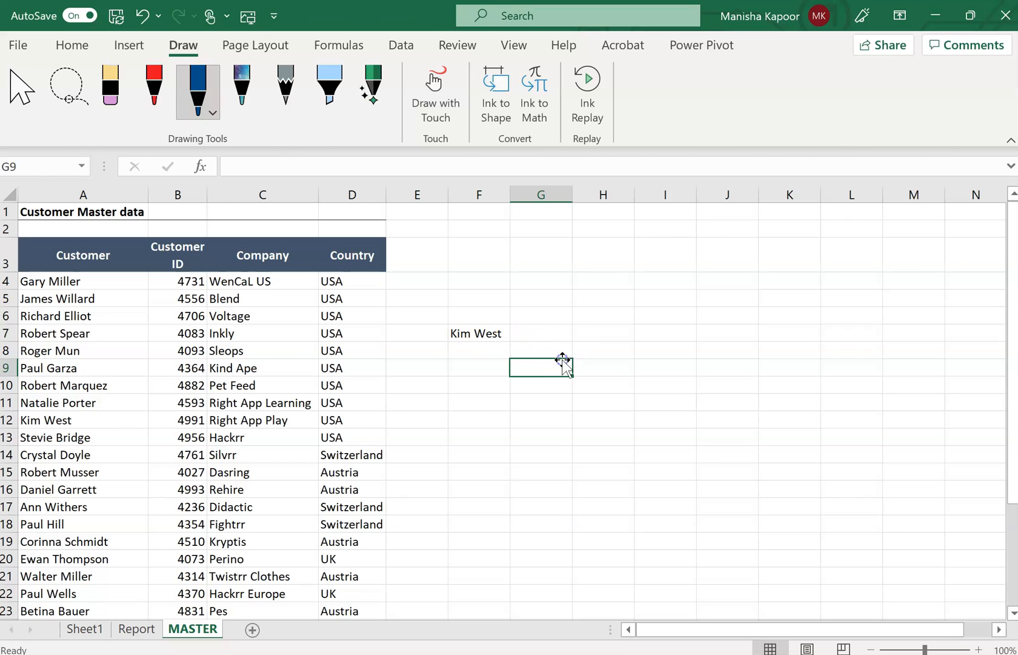
Step: Begin a VLOOKUP formula in cell G7 with F7 as the lookup value
{"action": "left_click", "coordinate": [548, 330]}
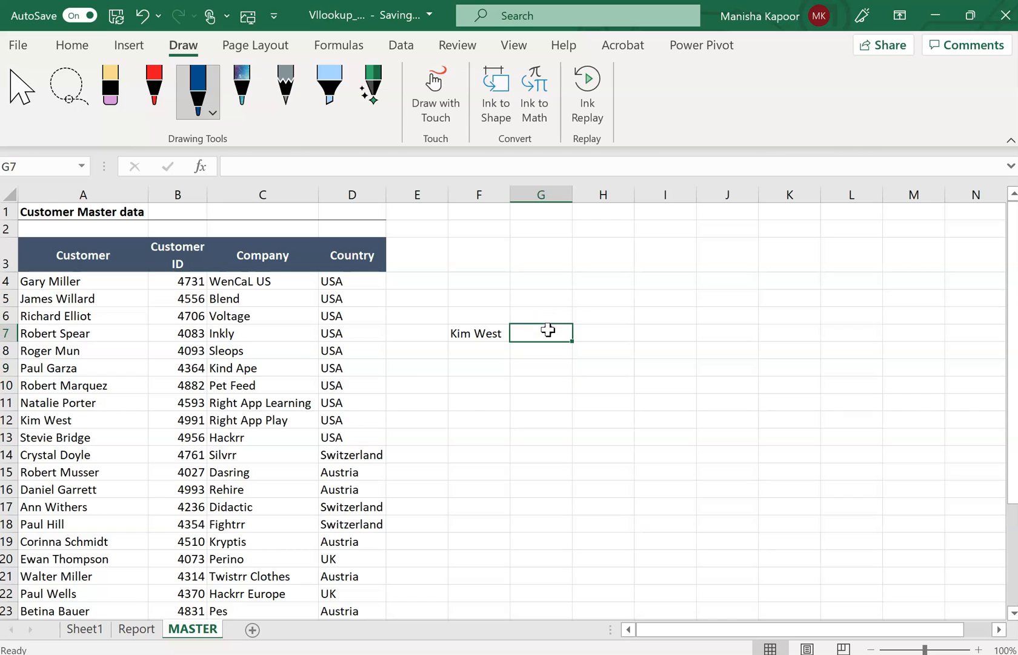
{"action": "type", "text": "=vlo"}
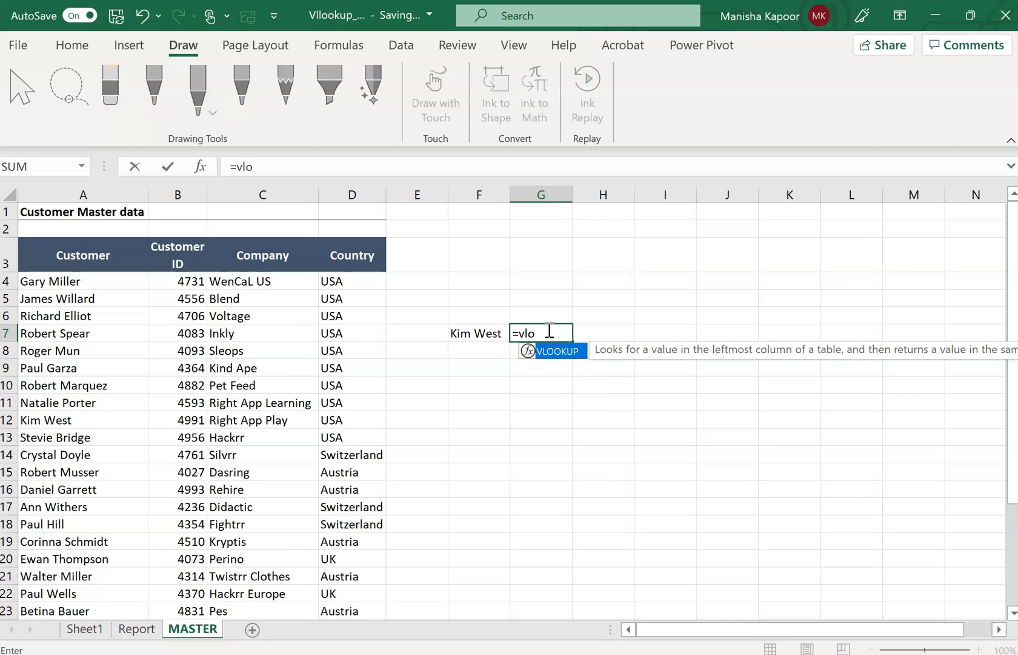
{"action": "double_click", "coordinate": [559, 354]}
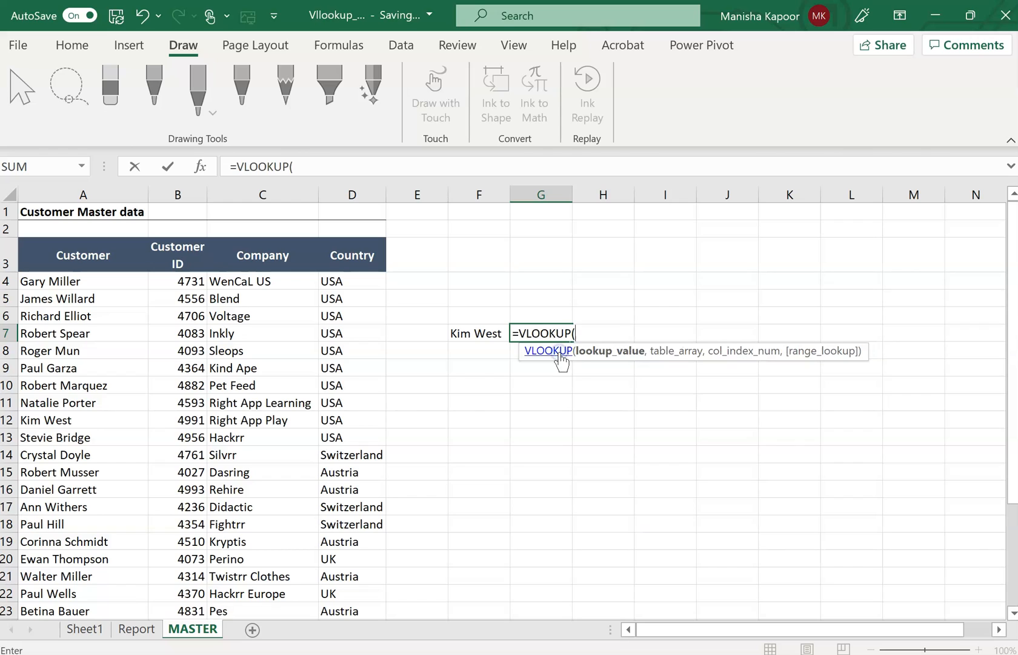
{"action": "left_click", "coordinate": [471, 332]}
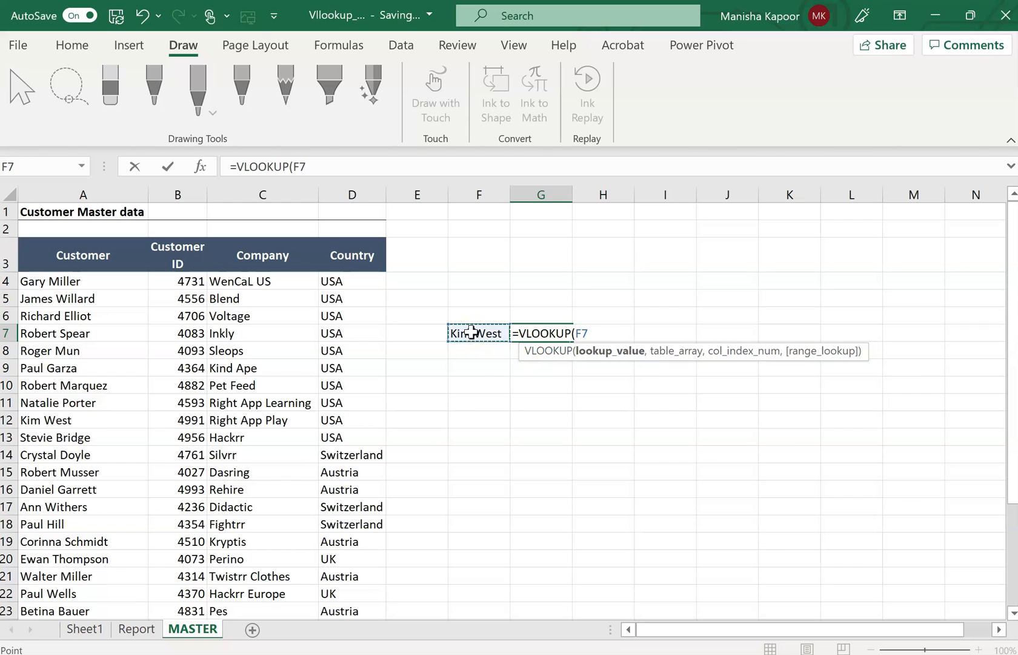
{"action": "type", "text": ","}
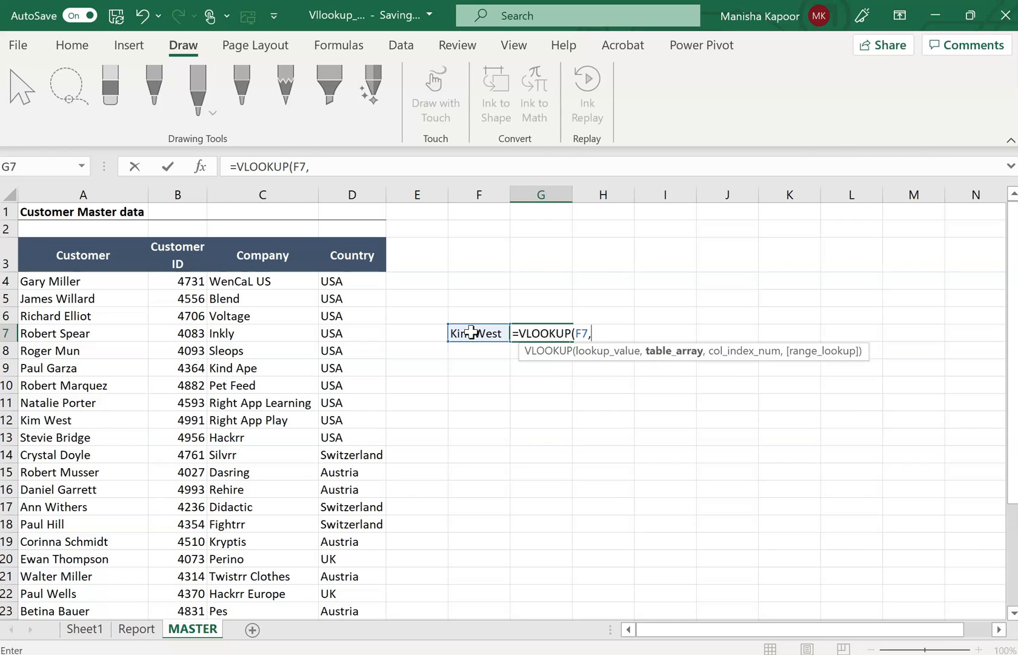
{"action": "left_click", "coordinate": [94, 283]}
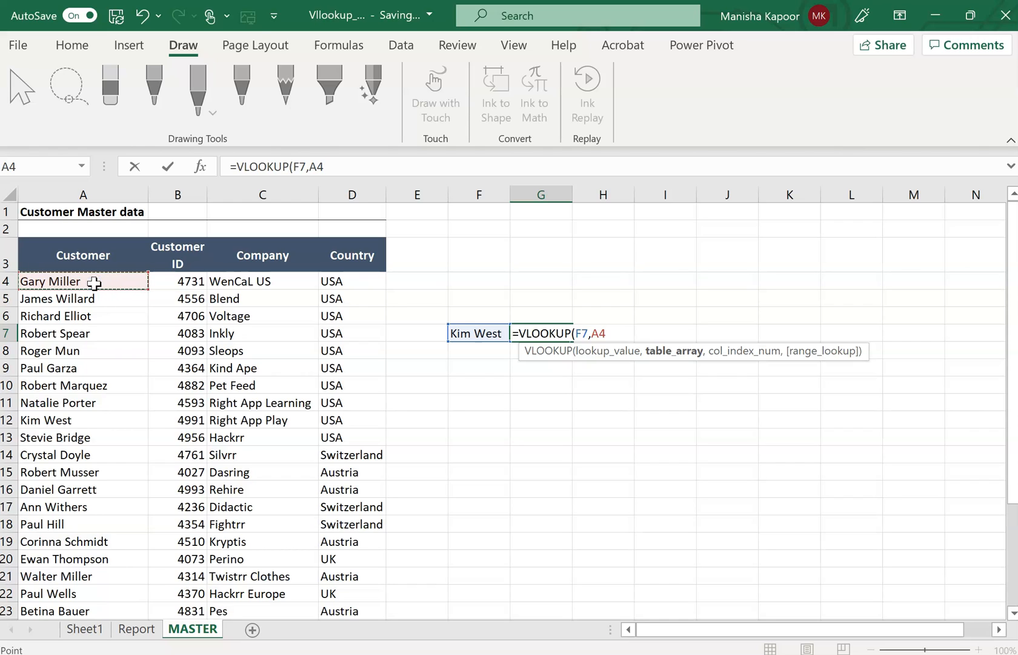
{"action": "key", "text": "shift+Right"}
{"action": "key", "text": "shift+Right"}
{"action": "key", "text": "shift+Right"}
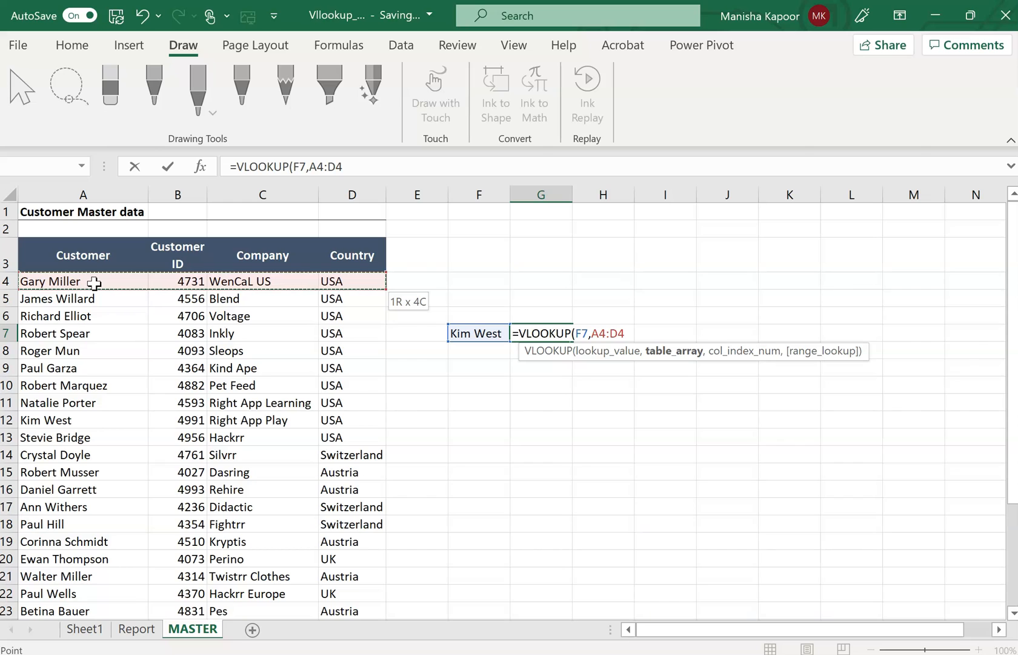
Step: Set the table array of the VLOOKUP formula to A4:B32, covering the Customer and Customer ID columns
{"action": "left_click", "coordinate": [94, 283]}
{"action": "left_click_drag", "start_coordinate": [94, 282], "coordinate": [189, 522]}
{"action": "left_click", "coordinate": [369, 165]}
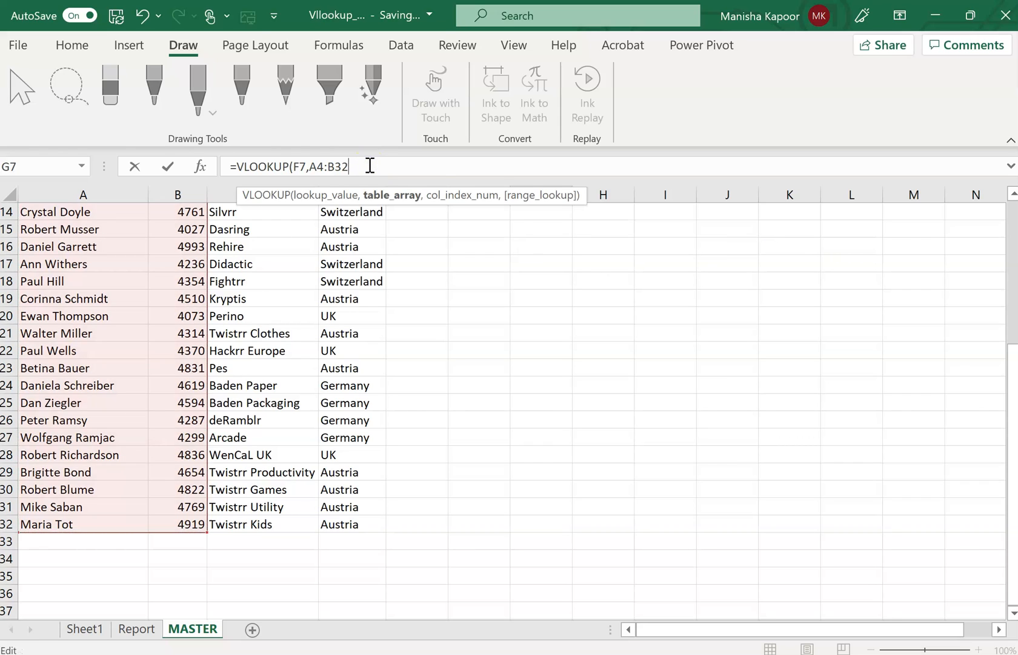
{"action": "type", "text": ","}
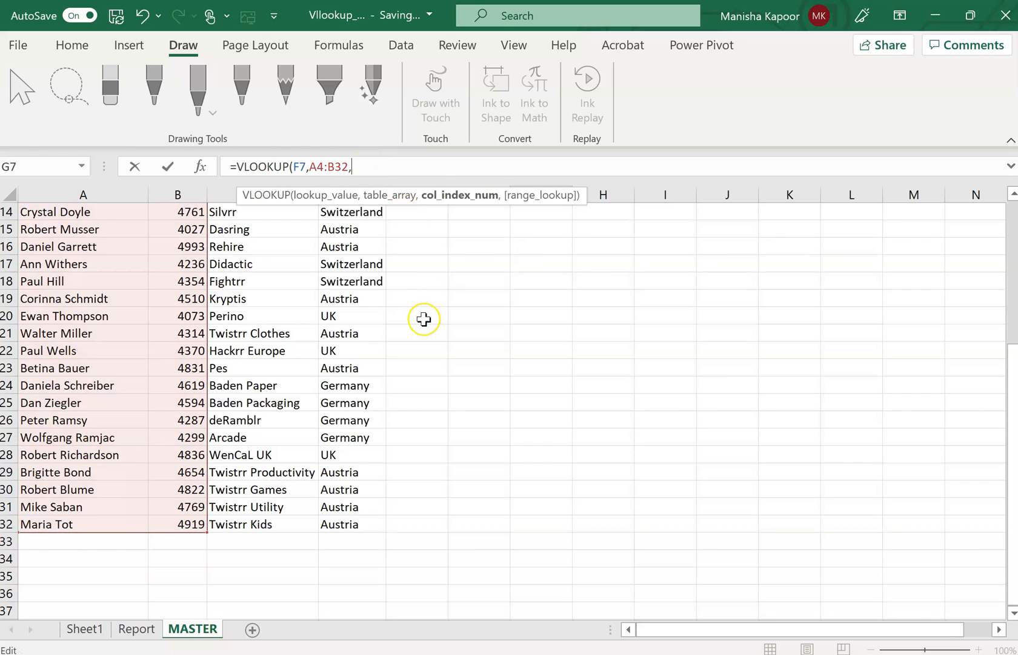
Step: Complete the VLOOKUP formula in G7 with column index 2 and TRUE for an approximate match
{"action": "scroll", "coordinate": [423, 318], "scroll_direction": "up", "scroll_amount": 5}
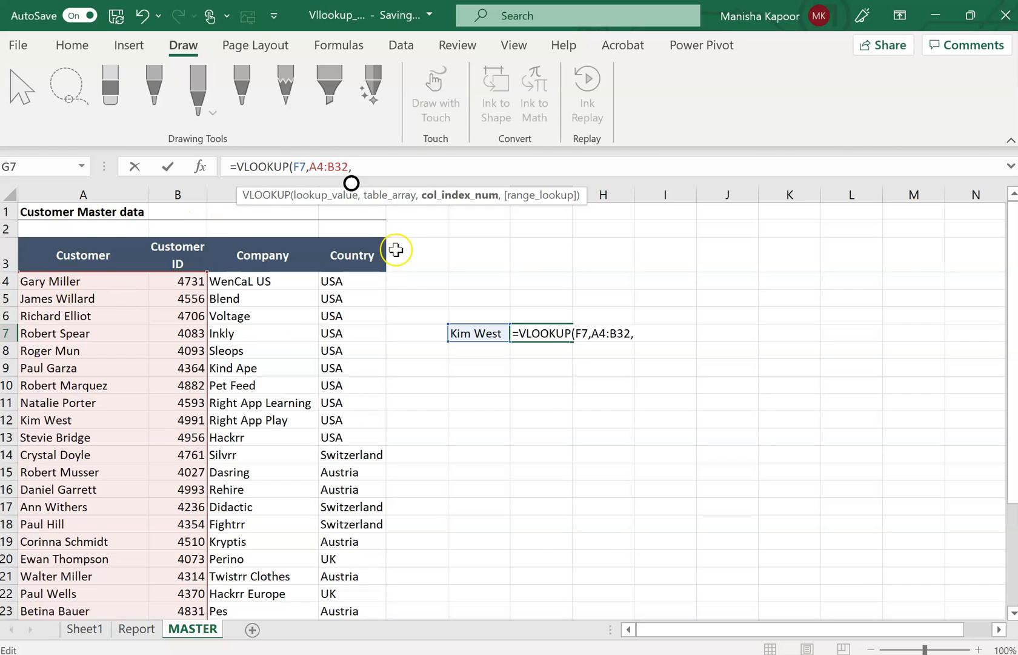
{"action": "type", "text": "2"}
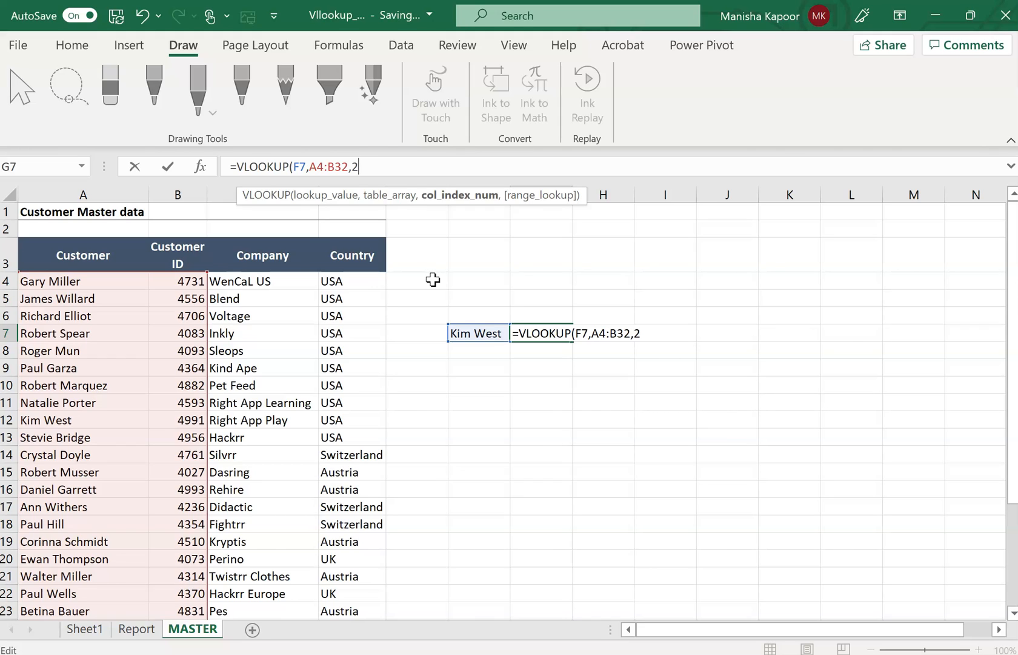
{"action": "type", "text": ","}
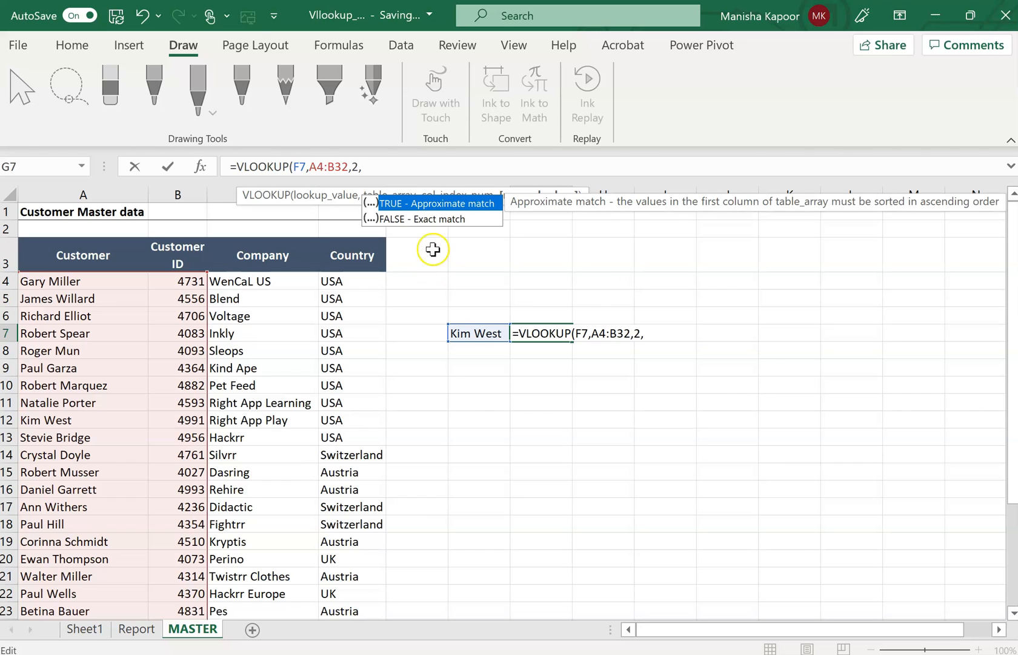
{"action": "double_click", "coordinate": [436, 203]}
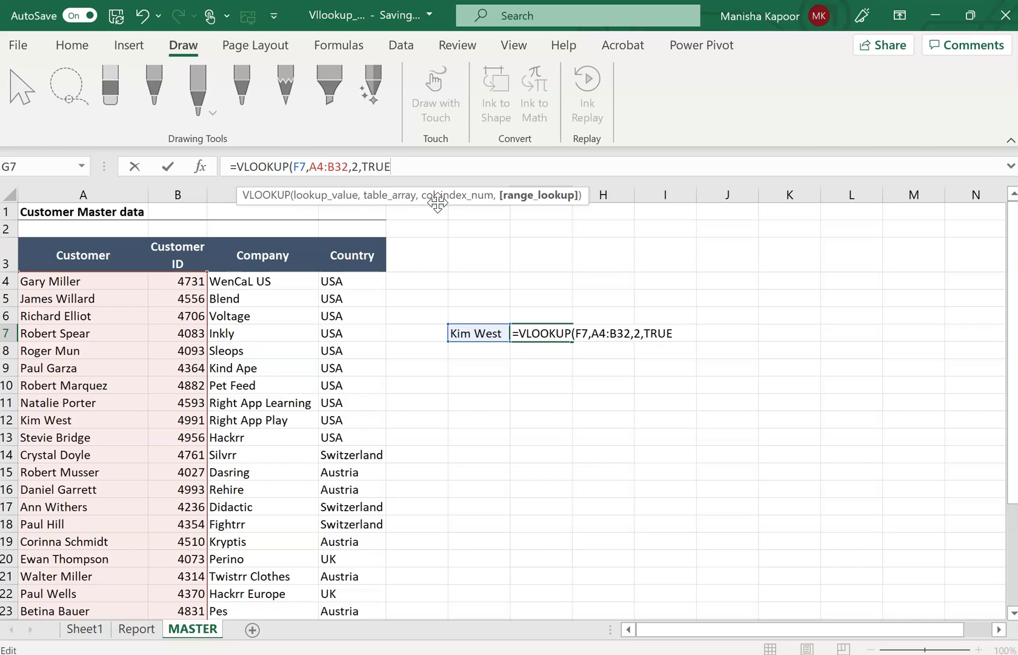
{"action": "type", "text": ")"}
{"action": "key", "text": "Return"}
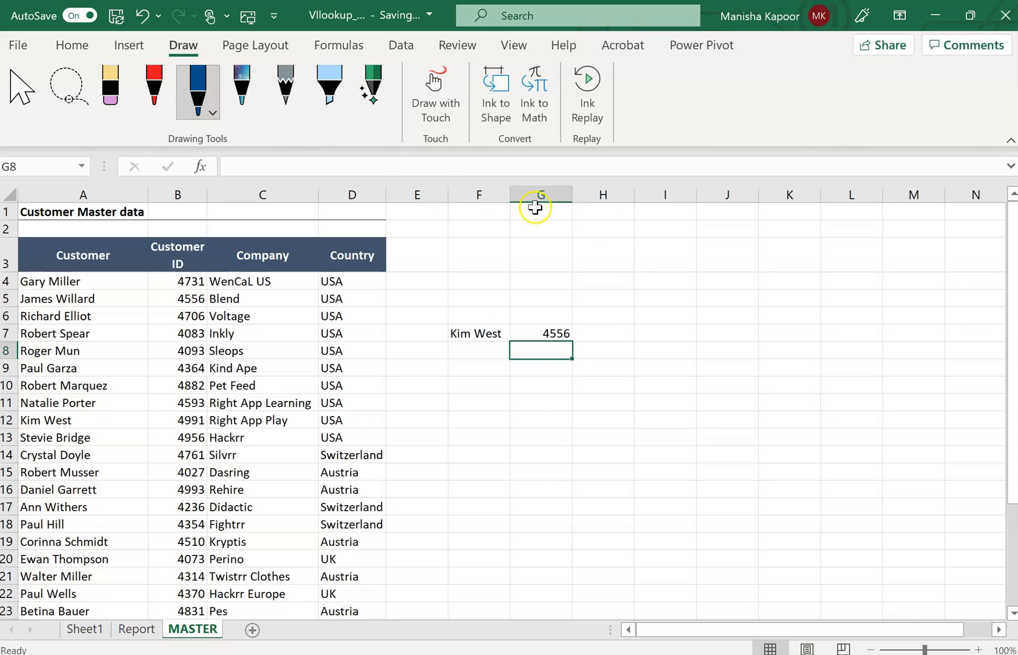
Step: Compare the lookup result in G7 with the customer's ID in cell B12 of the master data
{"action": "left_click", "coordinate": [554, 330]}
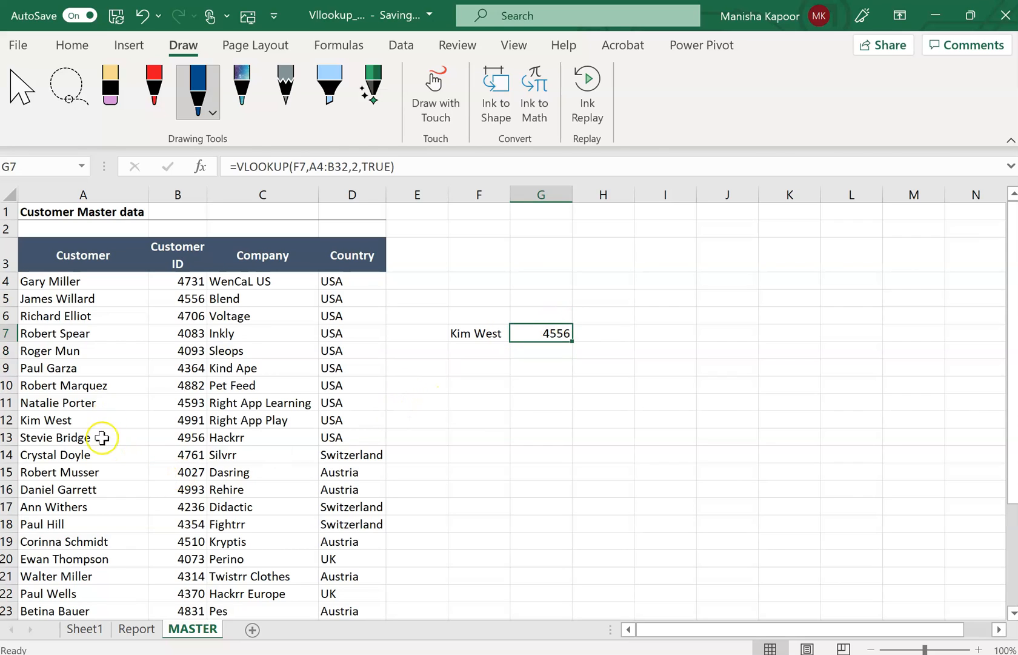
{"action": "left_click", "coordinate": [179, 421]}
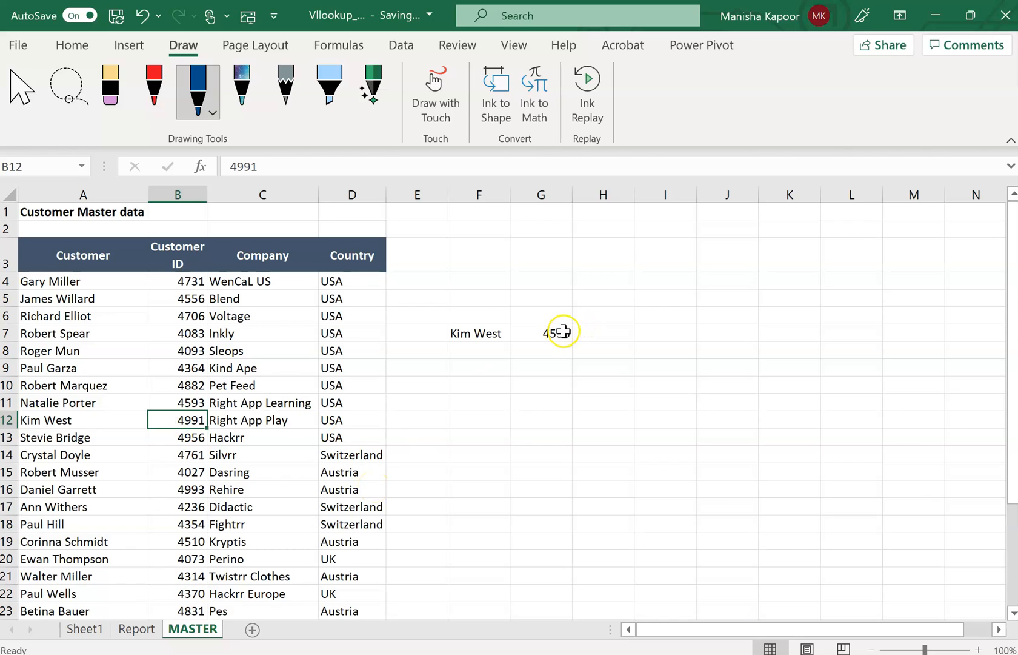
{"action": "left_click", "coordinate": [561, 332]}
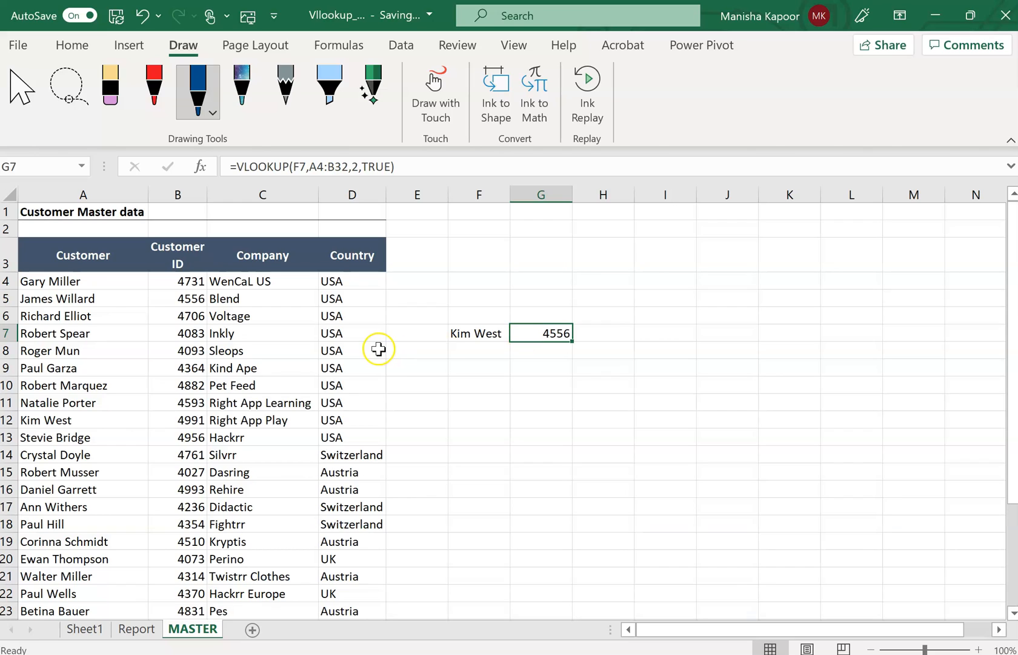
{"action": "left_click", "coordinate": [97, 269]}
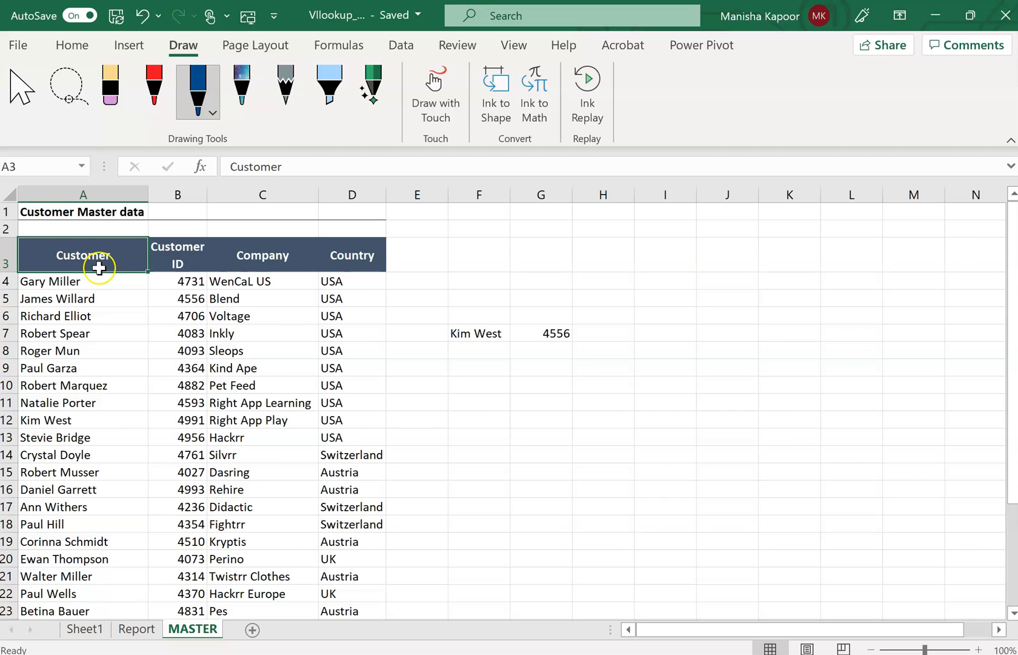
{"action": "right_click", "coordinate": [98, 260]}
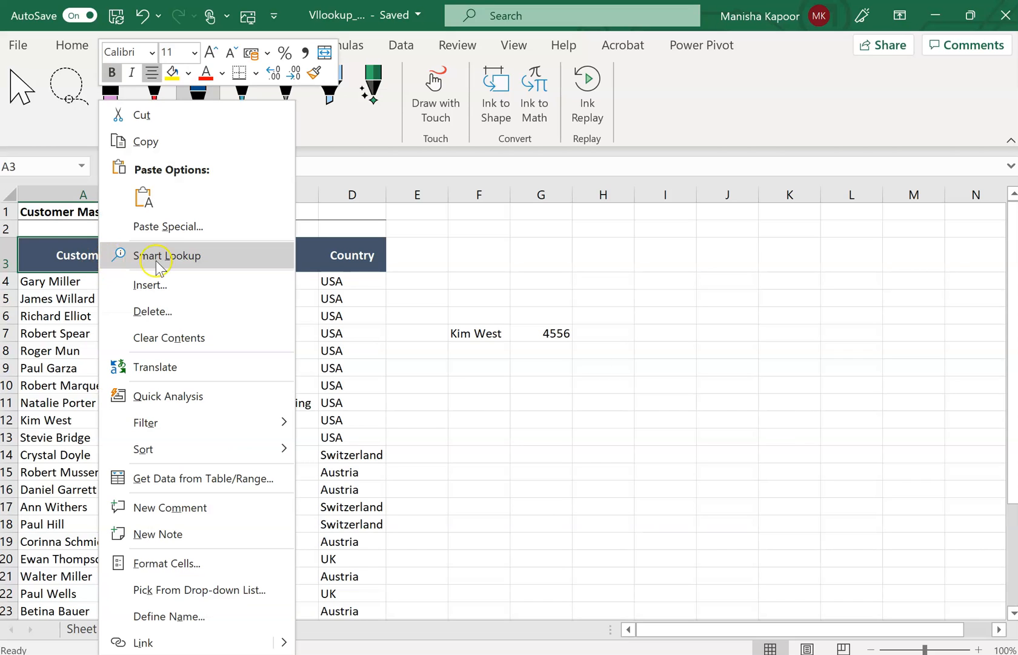
{"action": "mouse_move", "coordinate": [272, 422]}
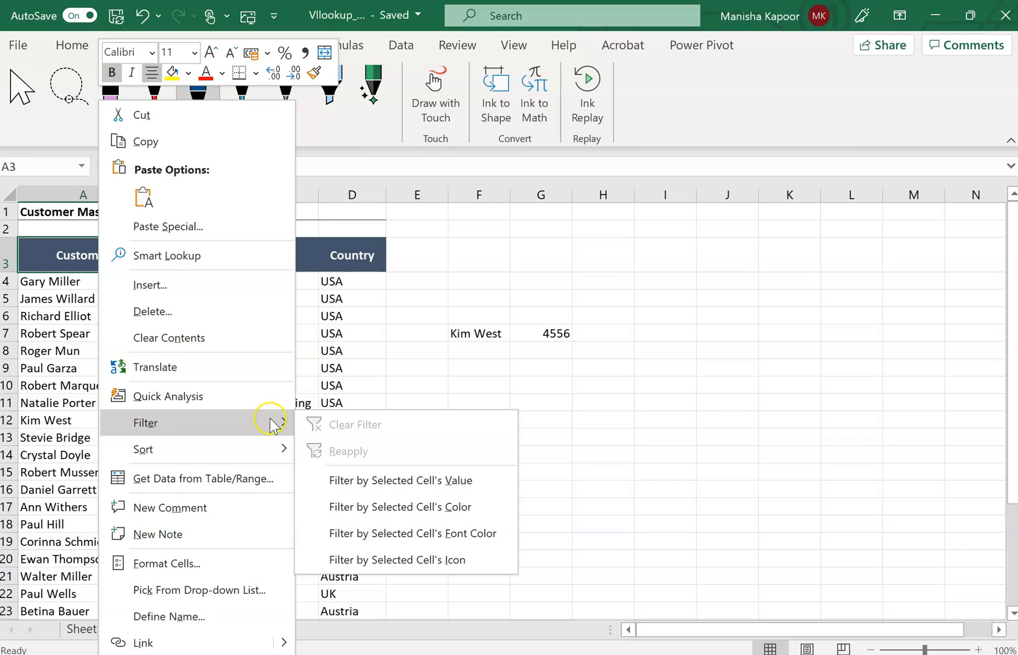
{"action": "left_click", "coordinate": [383, 485]}
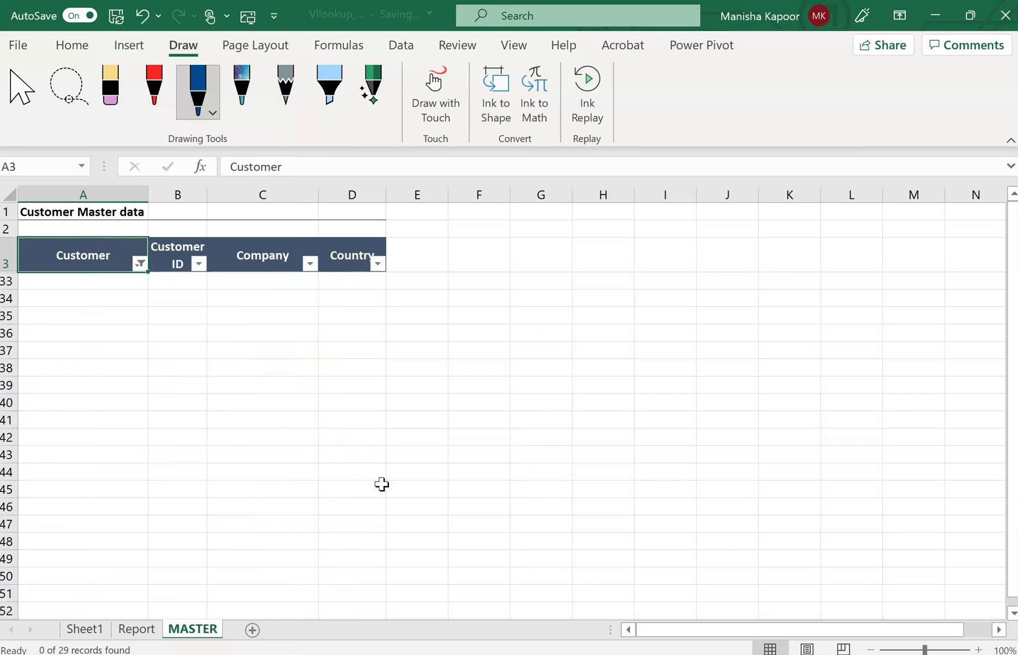
{"action": "key", "text": "ctrl+z"}
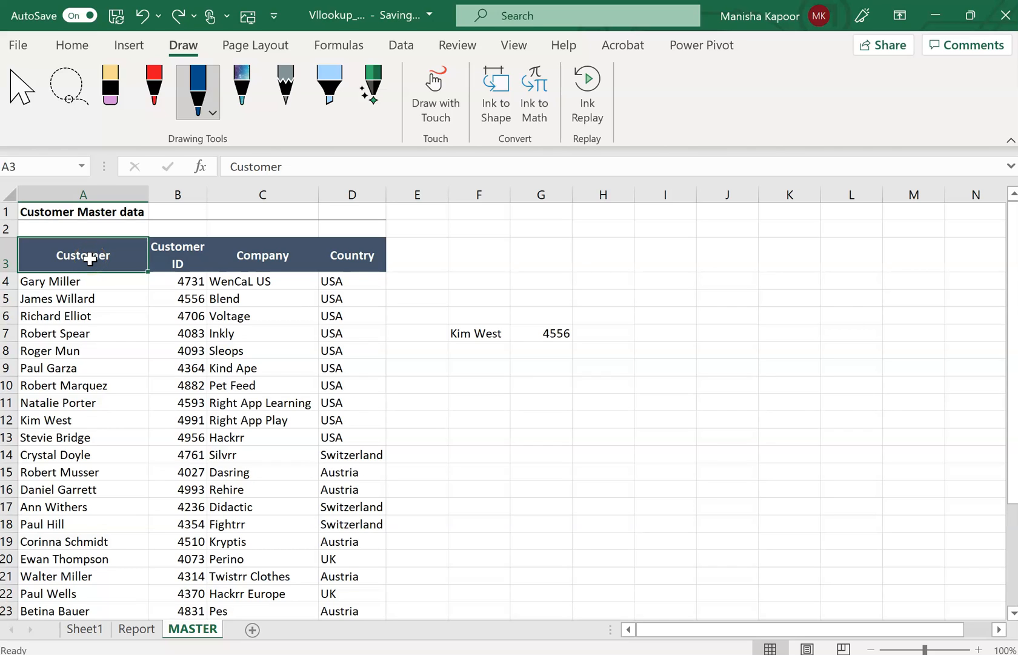
Step: Add filters to the master table's header row and sort the Customer column A to Z
{"action": "key", "text": "ctrl+shift+l"}
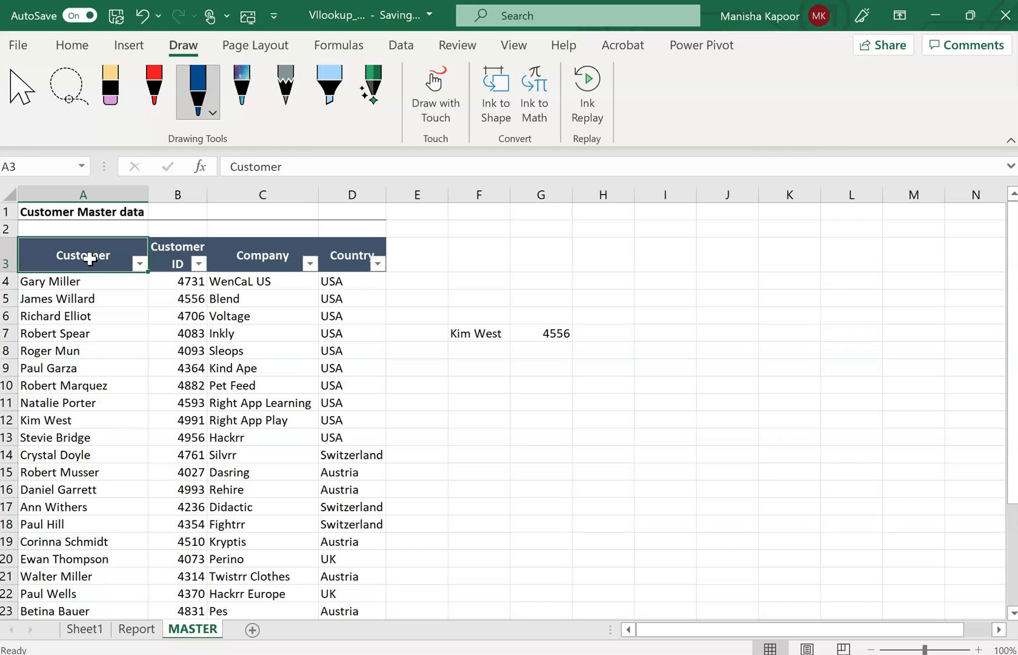
{"action": "left_click", "coordinate": [140, 264]}
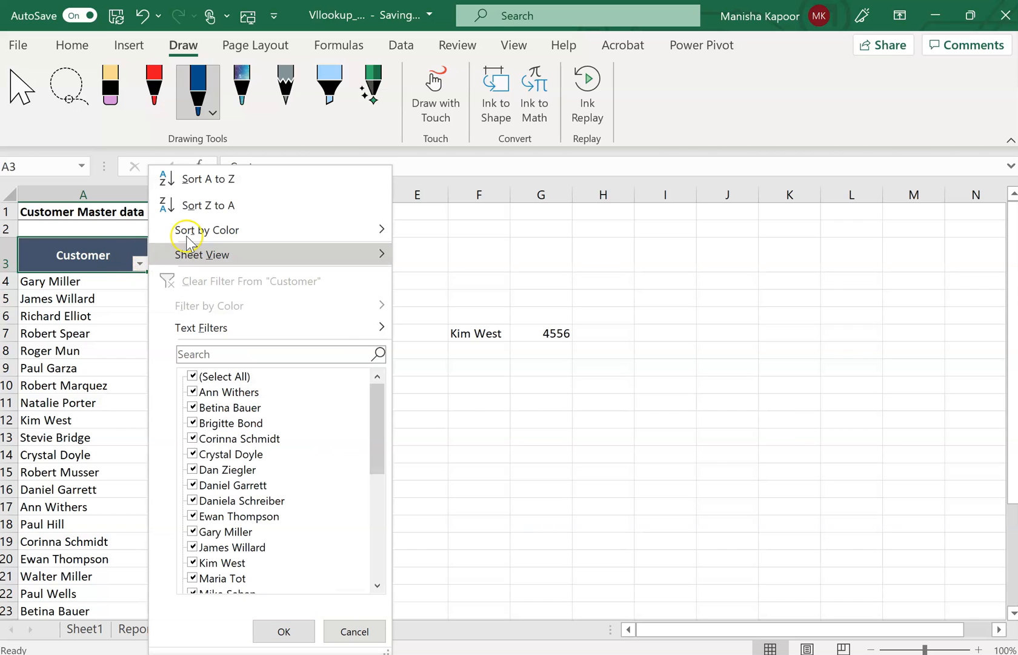
{"action": "left_click", "coordinate": [232, 182]}
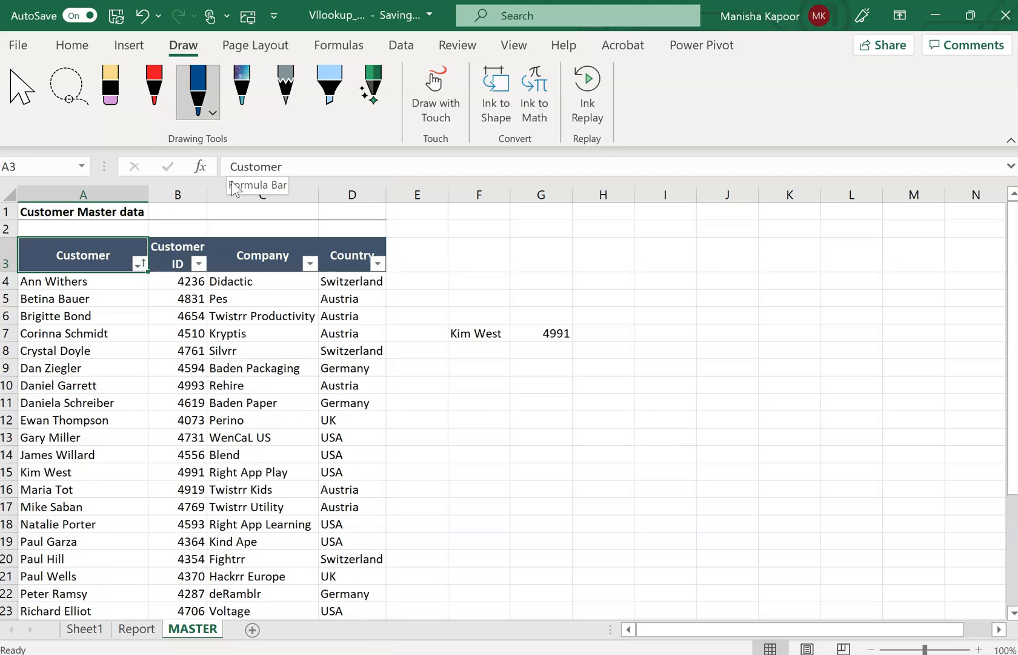
Step: Compare the lookup result in G7 with the customer's ID in cell B15 of the sorted table
{"action": "left_click", "coordinate": [549, 330]}
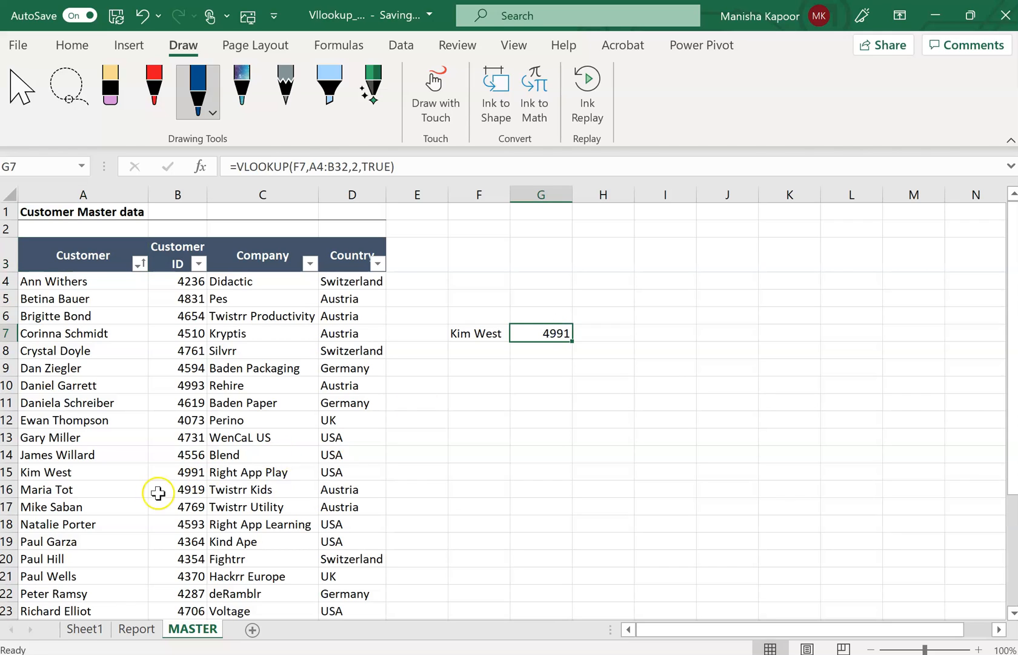
{"action": "left_click", "coordinate": [189, 472]}
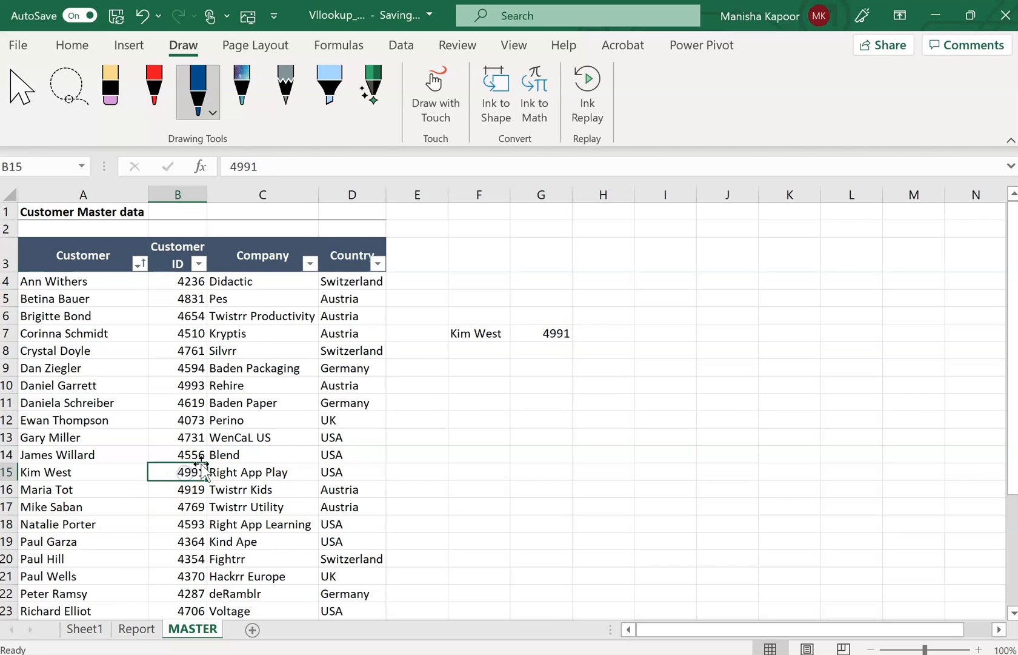
{"action": "left_click", "coordinate": [542, 330]}
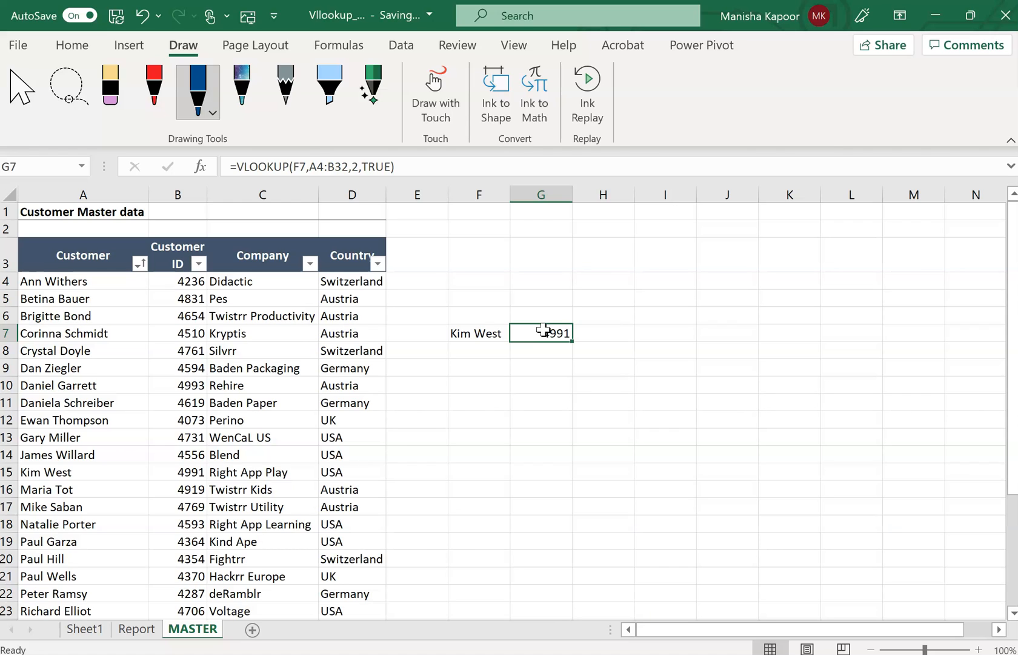
Step: Undo the A to Z sort of the Customer column, keeping the header filters
{"action": "left_click", "coordinate": [140, 263]}
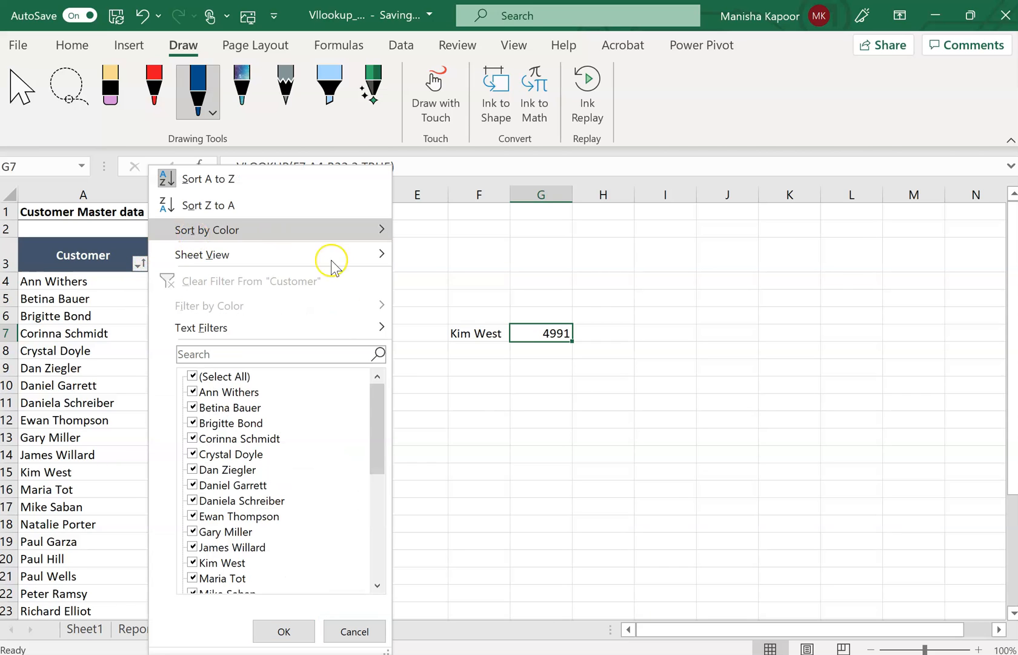
{"action": "left_click", "coordinate": [432, 412]}
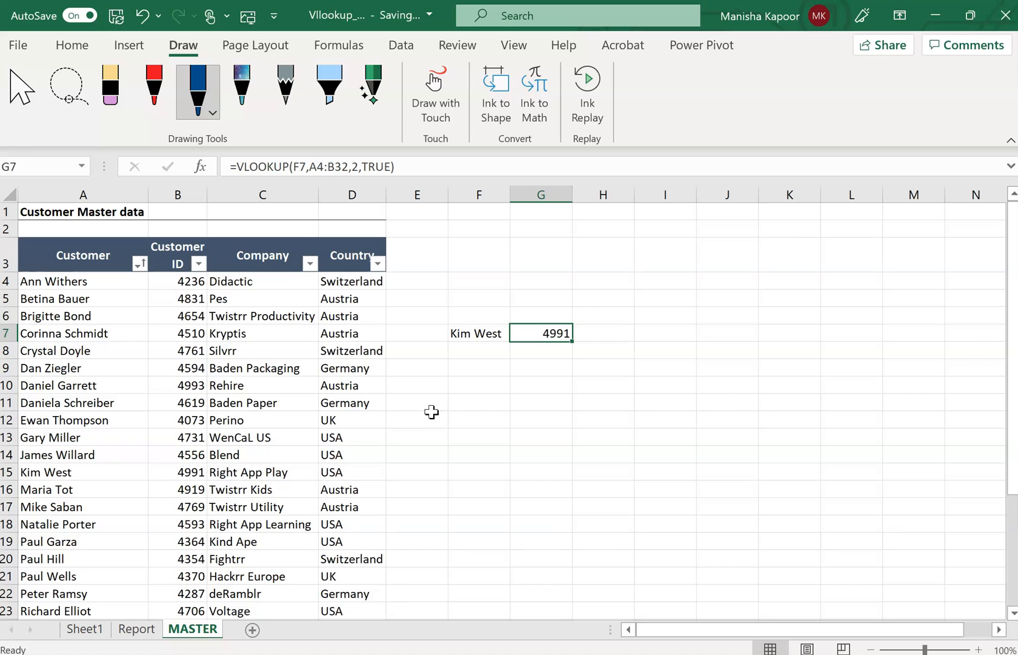
{"action": "key", "text": "ctrl+z"}
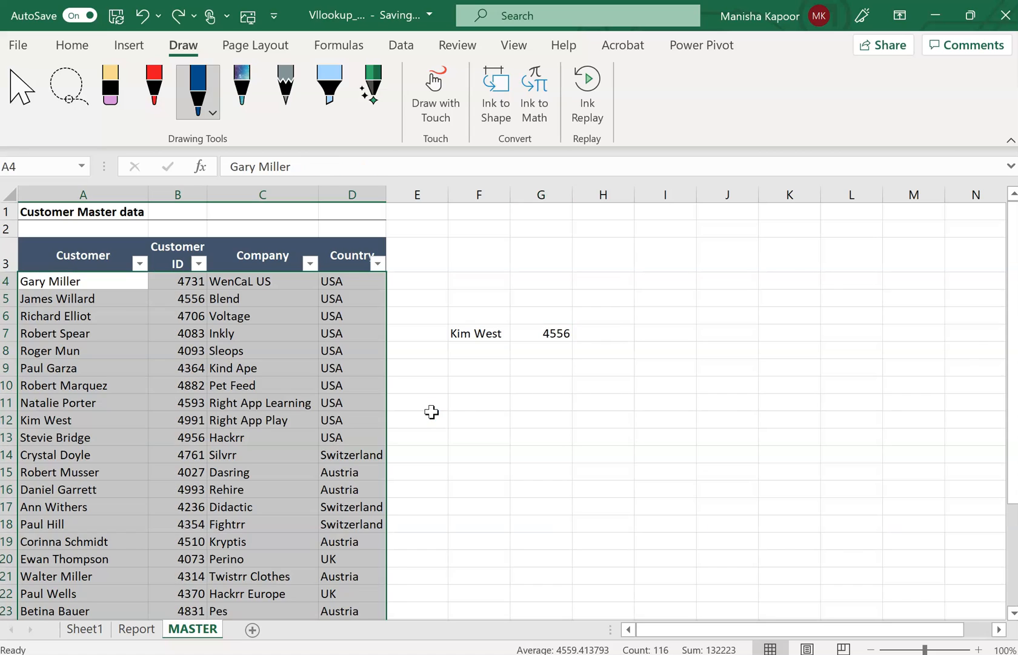
{"action": "left_click", "coordinate": [335, 363]}
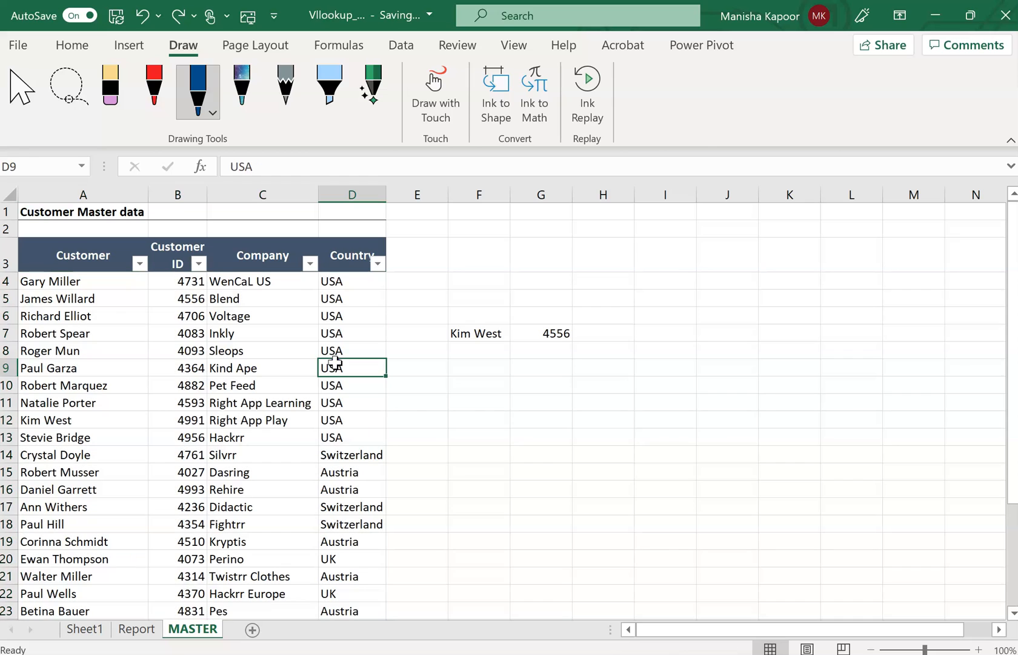
Step: Change the range lookup argument of the VLOOKUP formula in G7 to FALSE for an exact match
{"action": "left_click", "coordinate": [532, 333]}
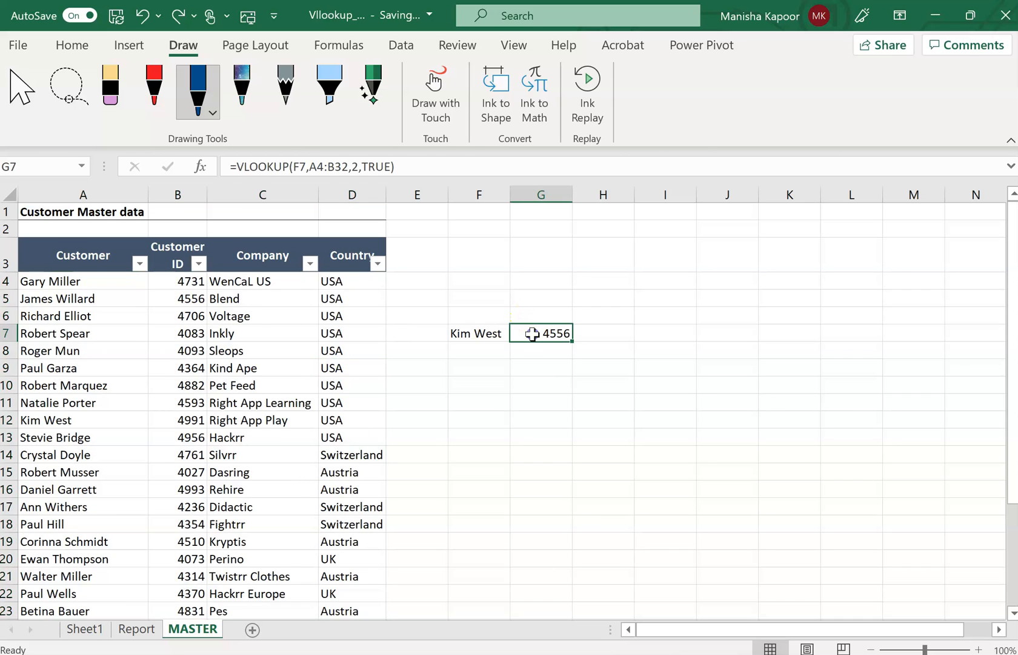
{"action": "left_click", "coordinate": [391, 167]}
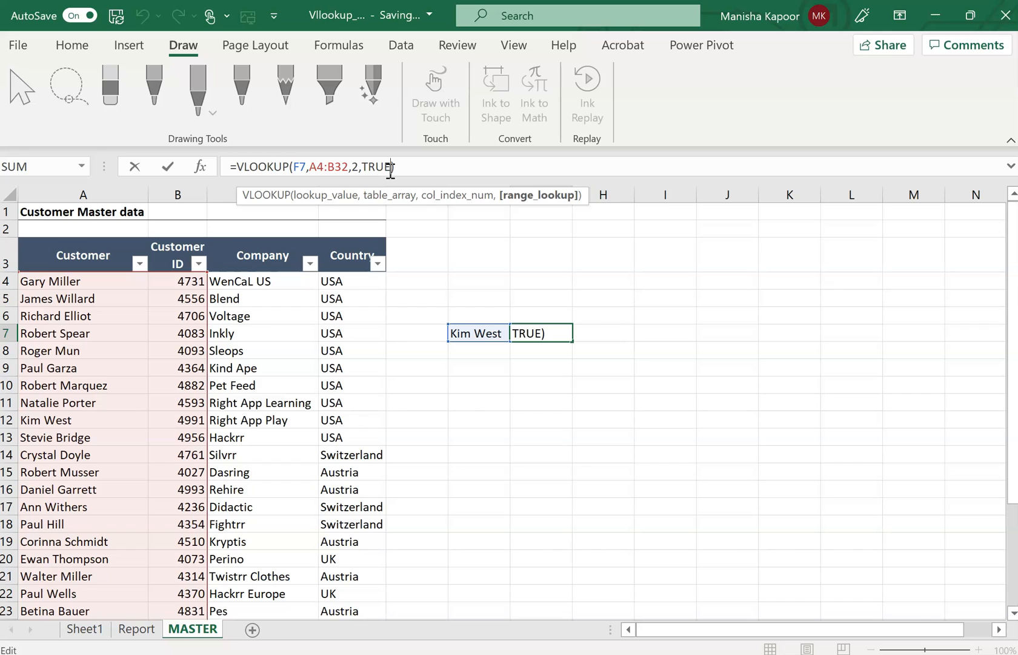
{"action": "key", "text": "BackSpace"}
{"action": "key", "text": "BackSpace"}
{"action": "key", "text": "BackSpace"}
{"action": "key", "text": "BackSpace"}
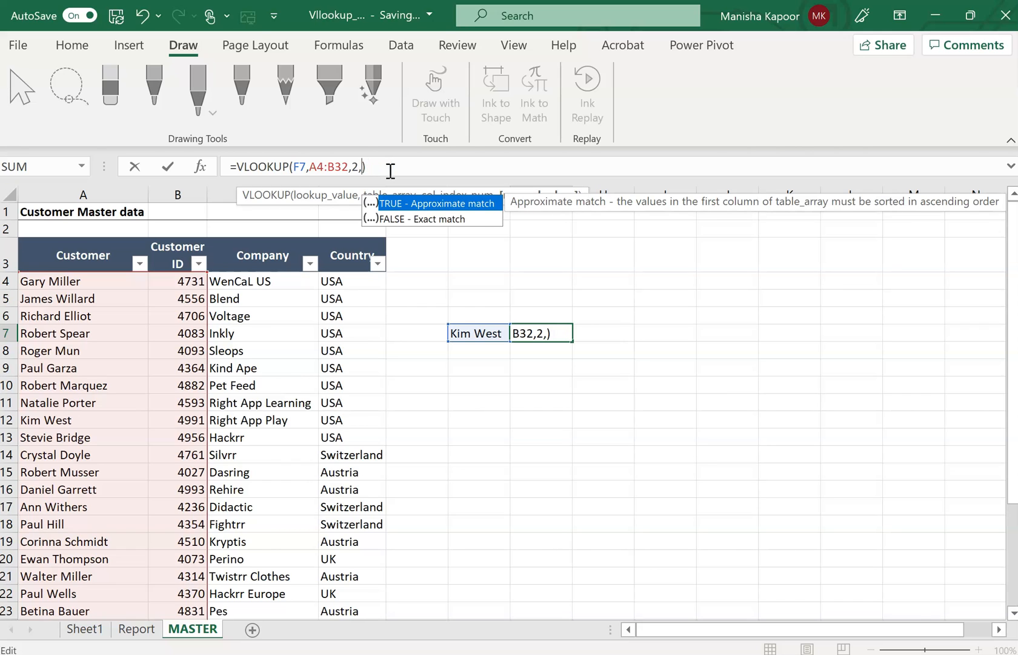
{"action": "left_click", "coordinate": [410, 220]}
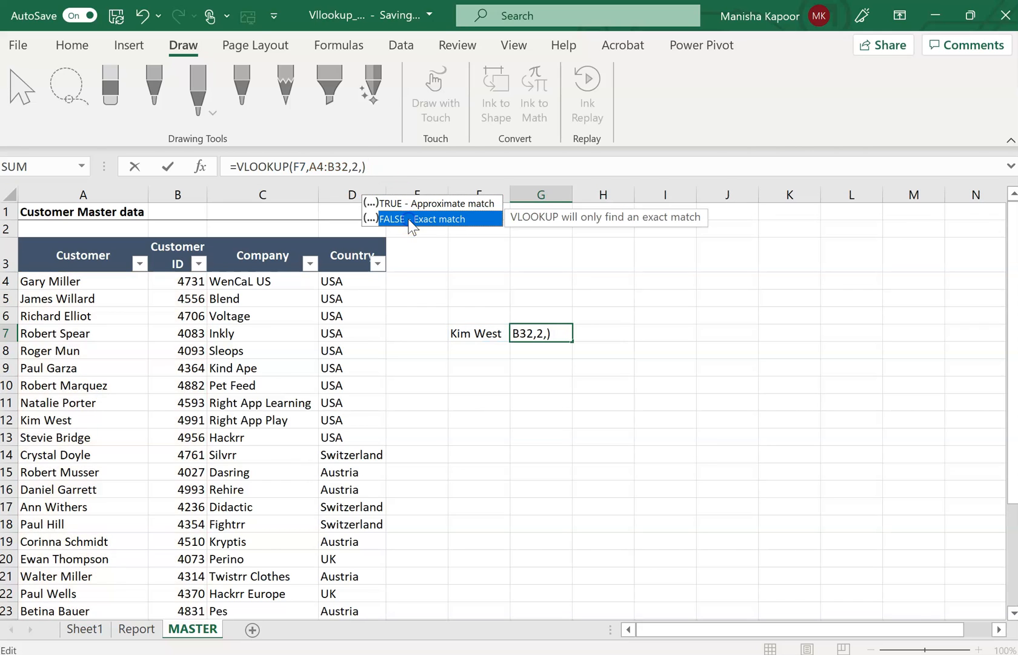
{"action": "double_click", "coordinate": [410, 220]}
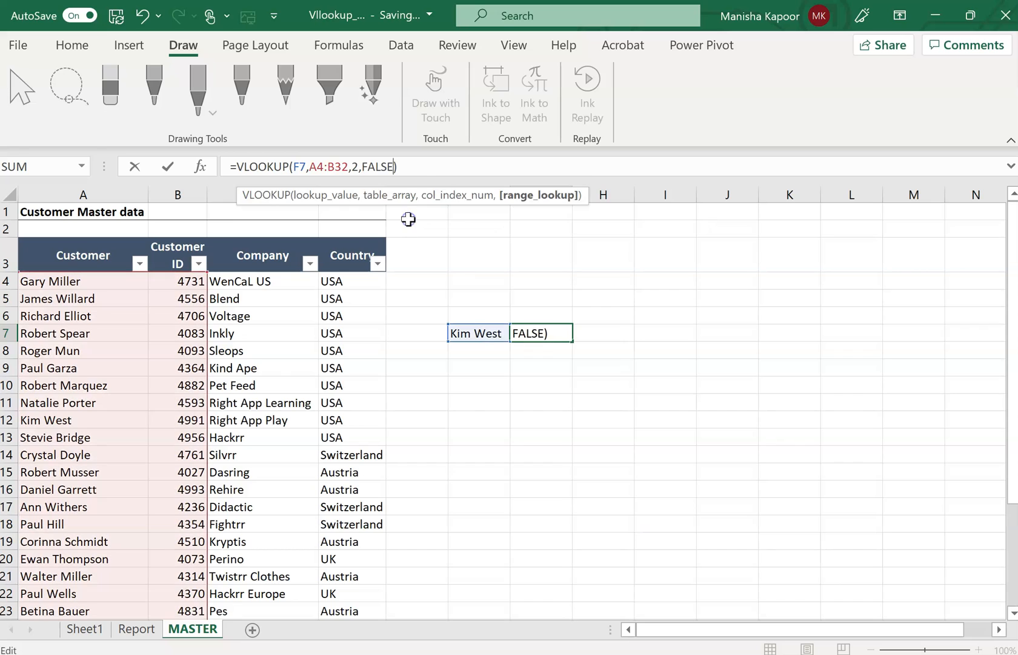
{"action": "left_click", "coordinate": [410, 166]}
{"action": "key", "text": "Return"}
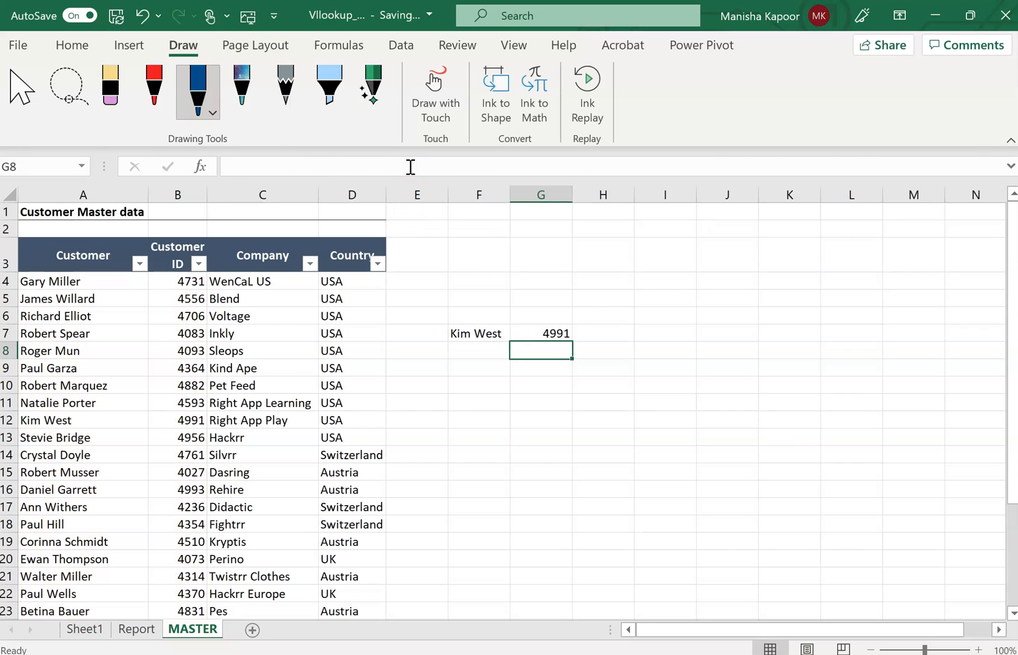
{"action": "left_click", "coordinate": [548, 332]}
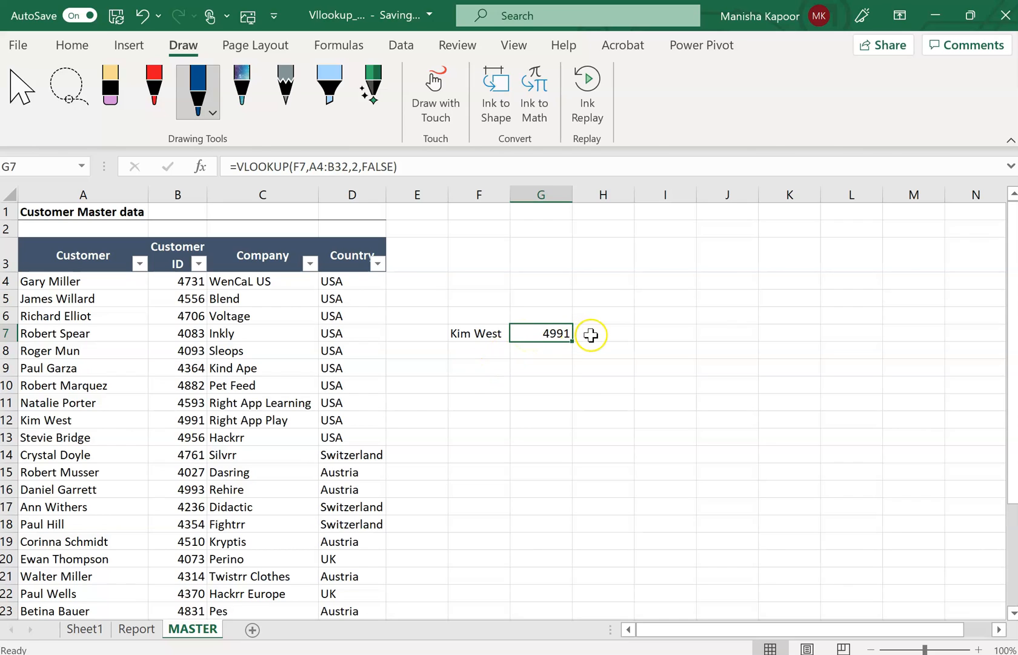
{"action": "left_click", "coordinate": [591, 334]}
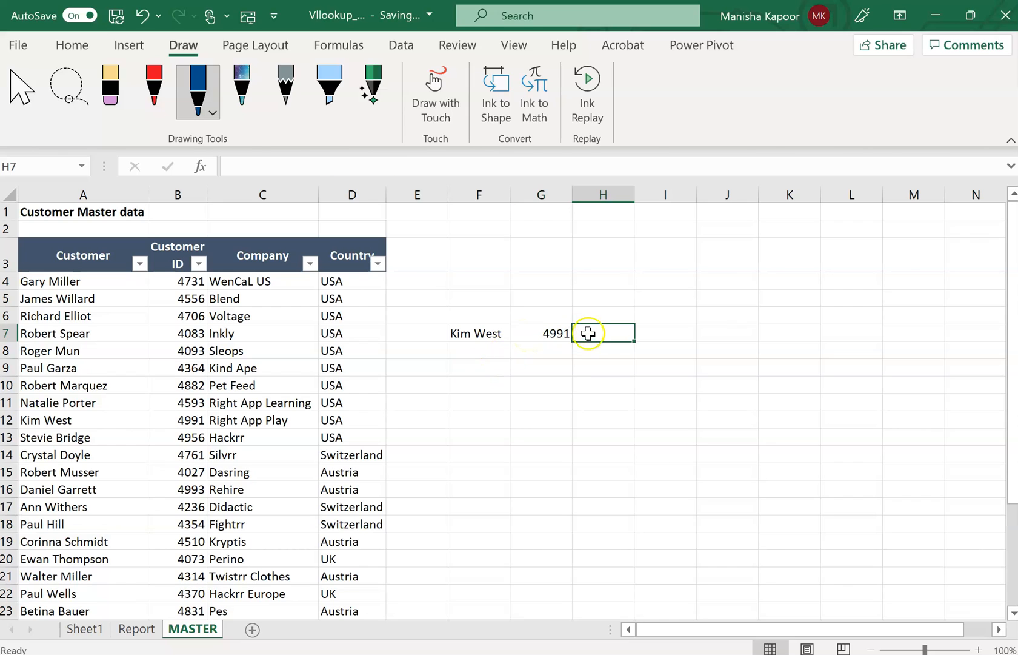
Step: Extend the table array of the VLOOKUP formula in G7 to A4:D32
{"action": "left_click", "coordinate": [553, 327]}
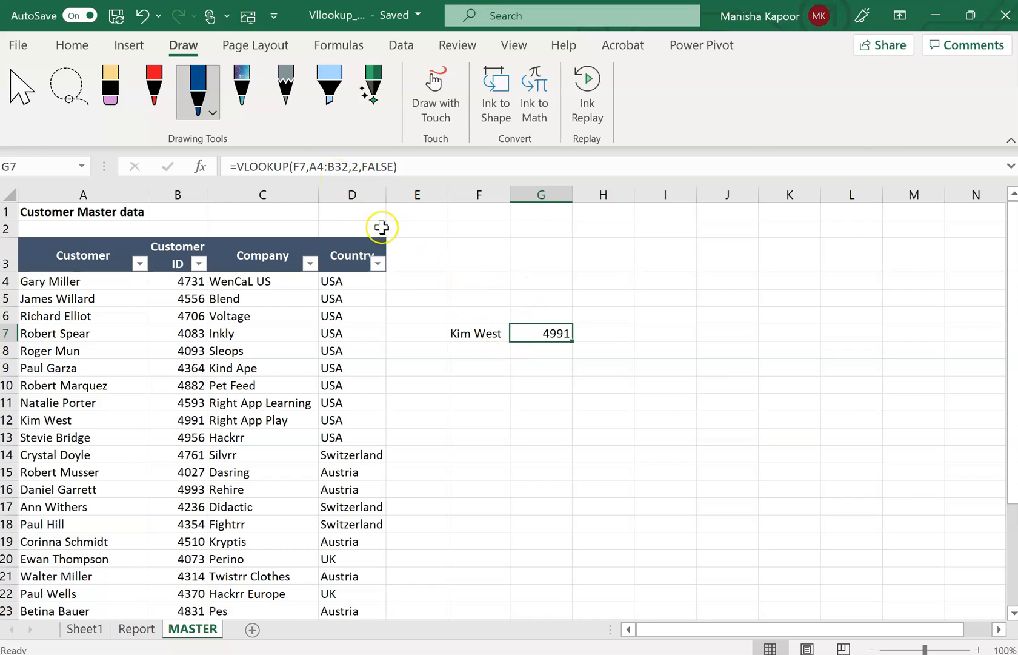
{"action": "left_click", "coordinate": [337, 168]}
{"action": "key", "text": "BackSpace"}
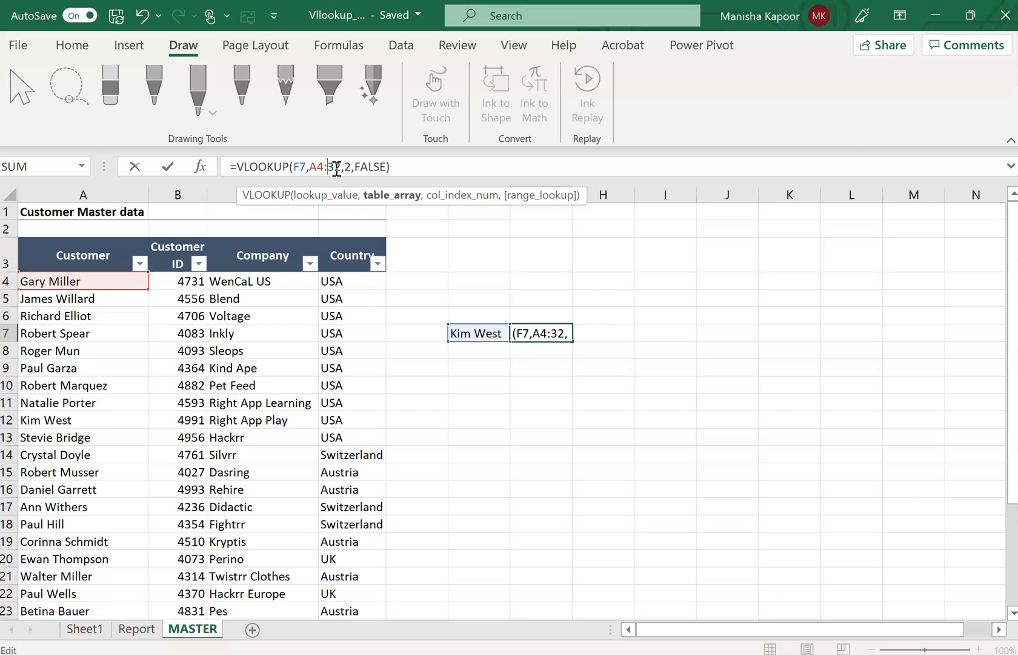
{"action": "type", "text": "d"}
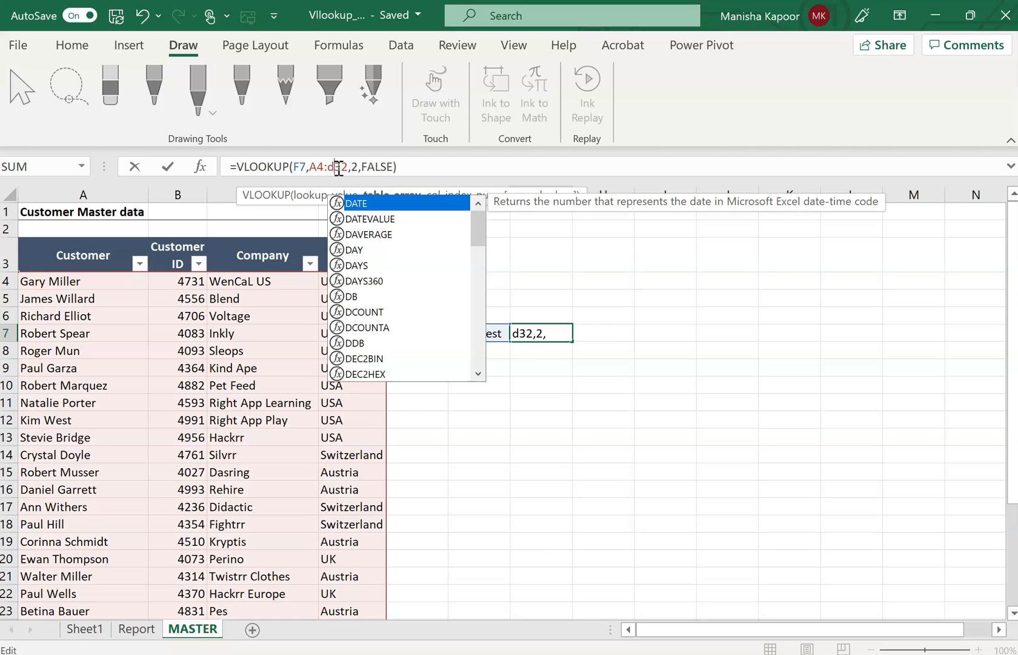
{"action": "key", "text": "BackSpace"}
{"action": "type", "text": "D"}
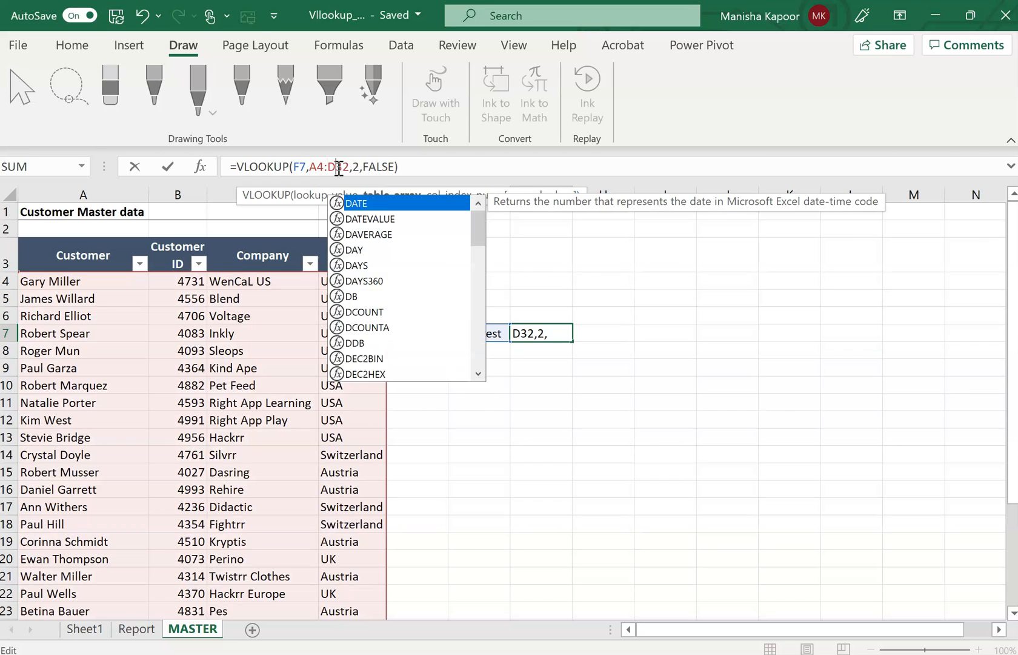
{"action": "key", "text": "Escape"}
{"action": "left_click", "coordinate": [400, 168]}
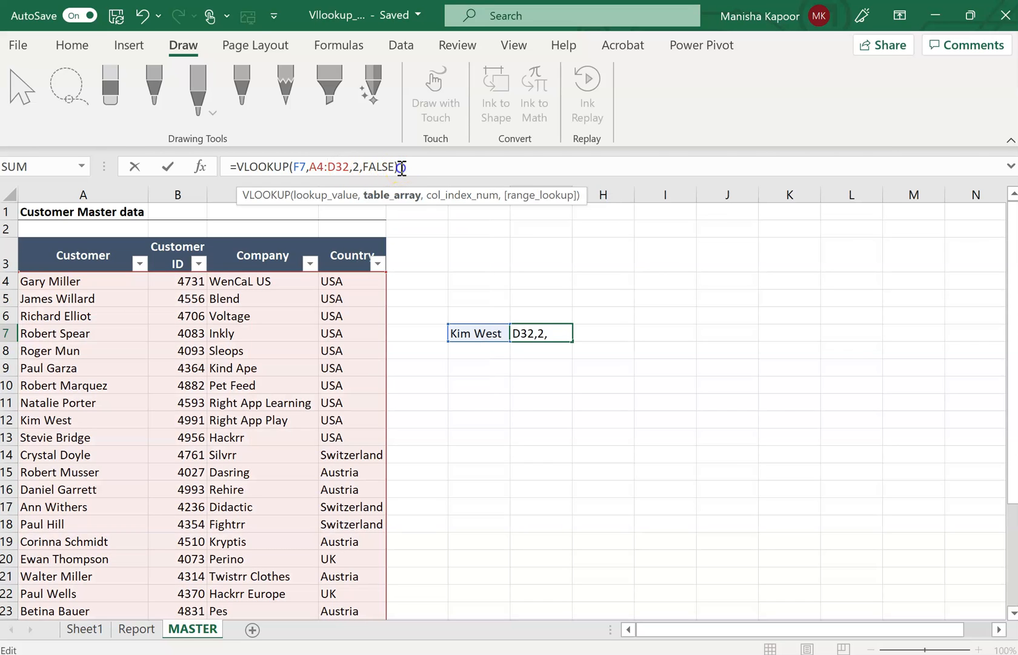
{"action": "left_click", "coordinate": [401, 168]}
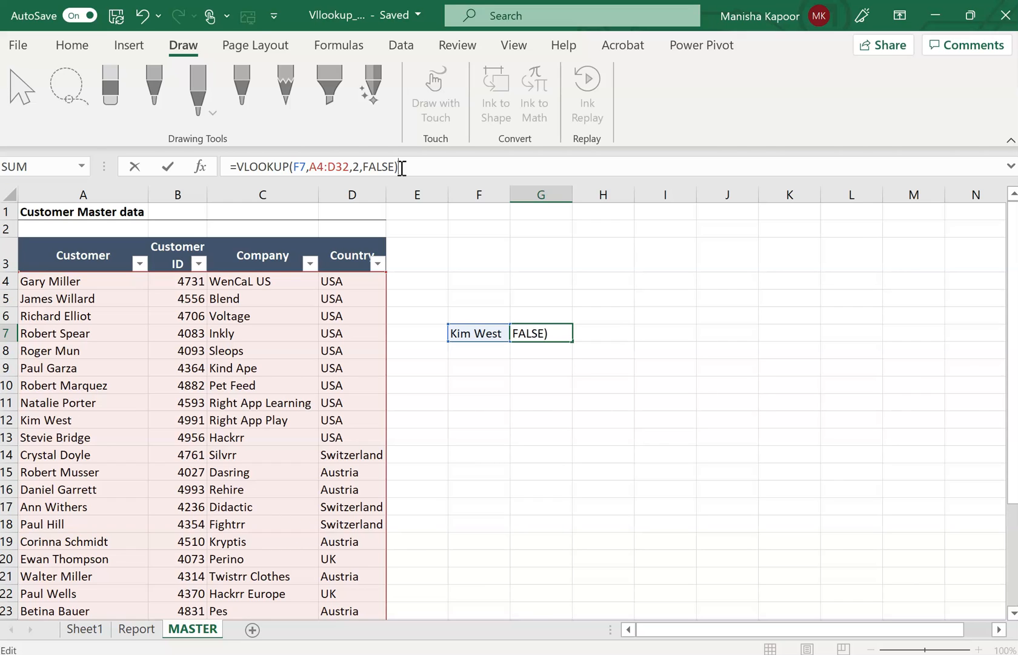
{"action": "key", "text": "Return"}
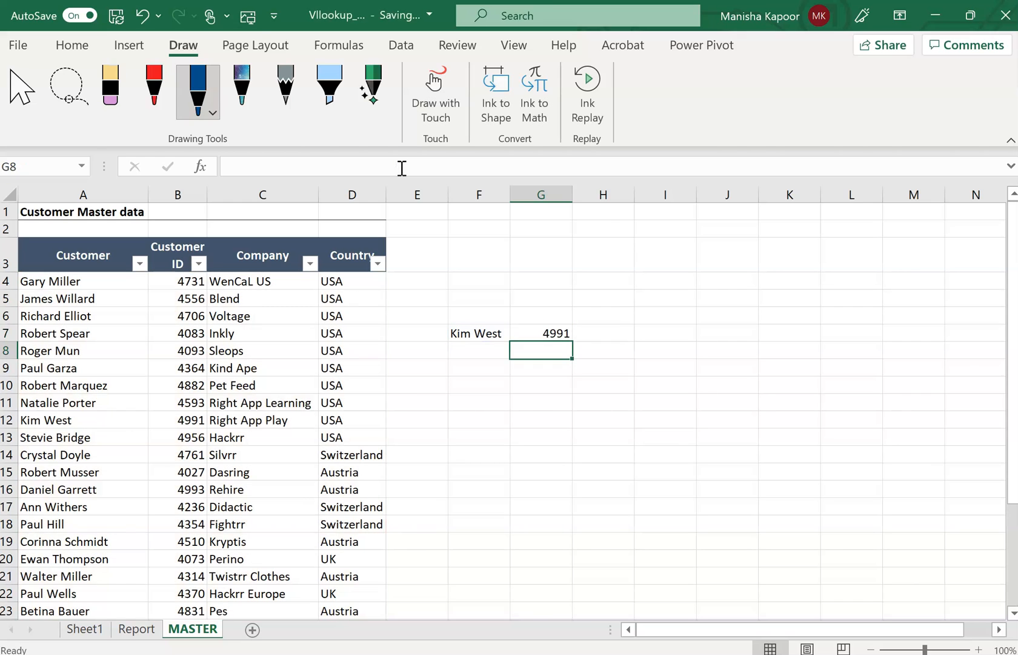
Step: Set the column index of the VLOOKUP formula in G7 to 3 to return the company
{"action": "left_click", "coordinate": [548, 332]}
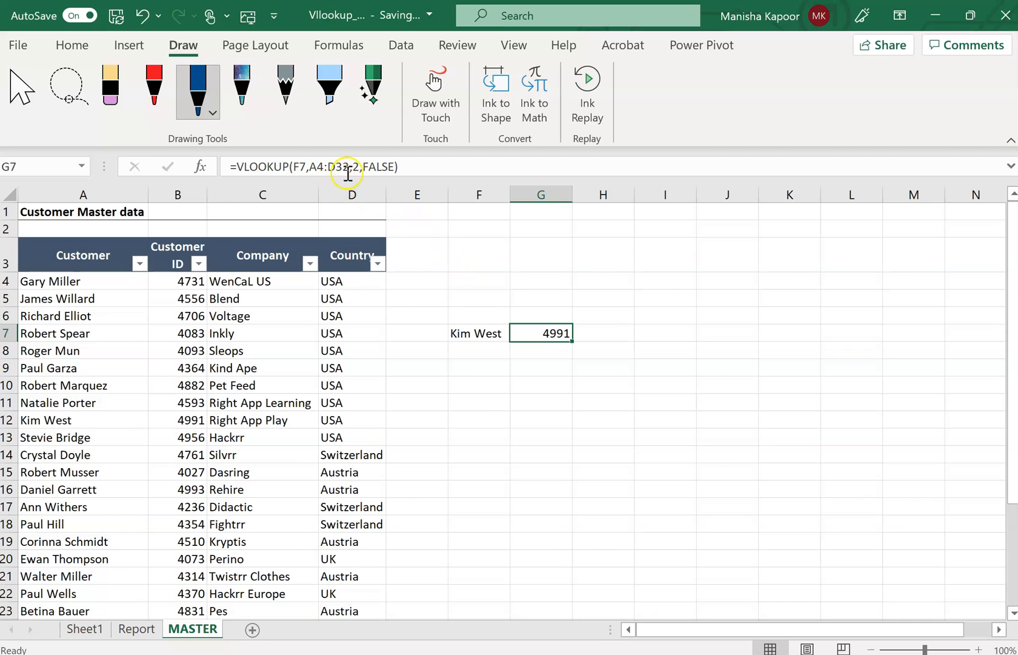
{"action": "left_click", "coordinate": [359, 167]}
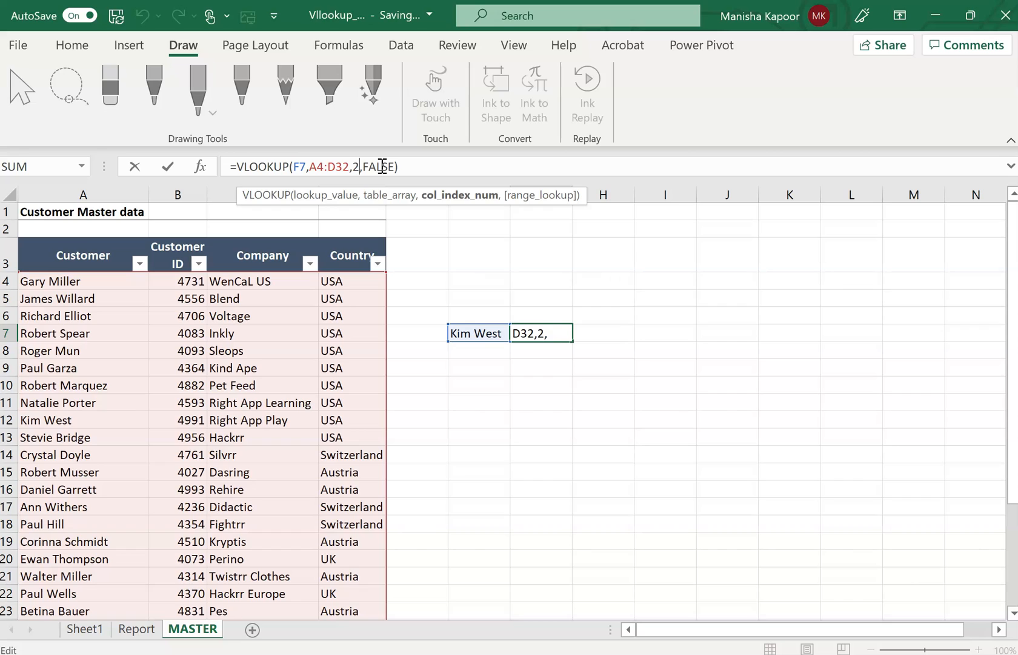
{"action": "key", "text": "Delete"}
{"action": "type", "text": "3"}
{"action": "key", "text": "Return"}
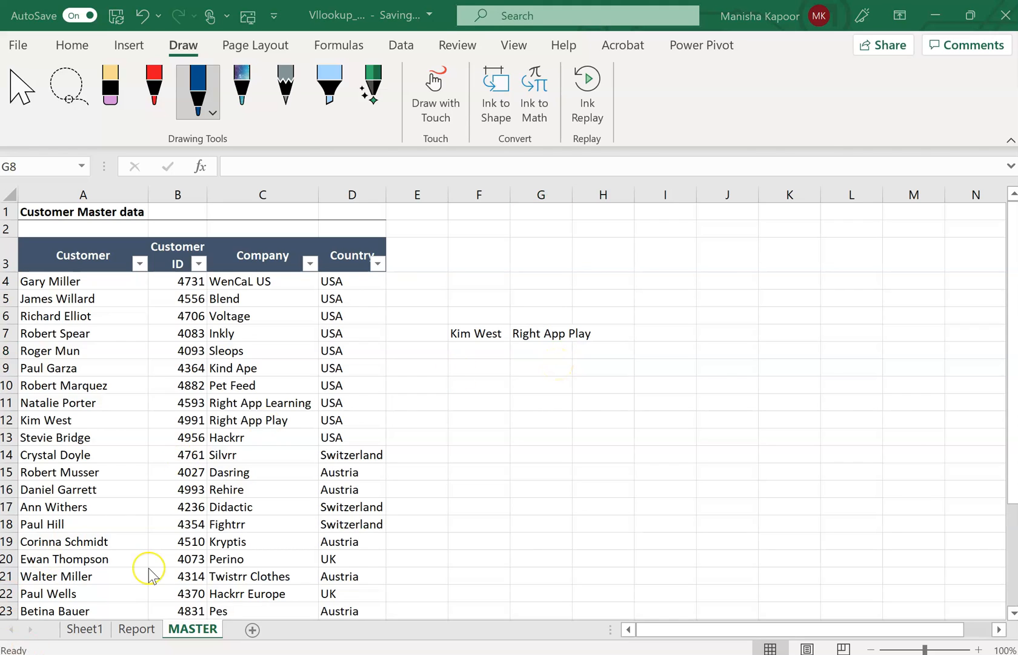
Step: Start a VLOOKUP formula in D6 of the Report sheet with C6 as the lookup value
{"action": "left_click", "coordinate": [138, 629]}
{"action": "left_click", "coordinate": [137, 629]}
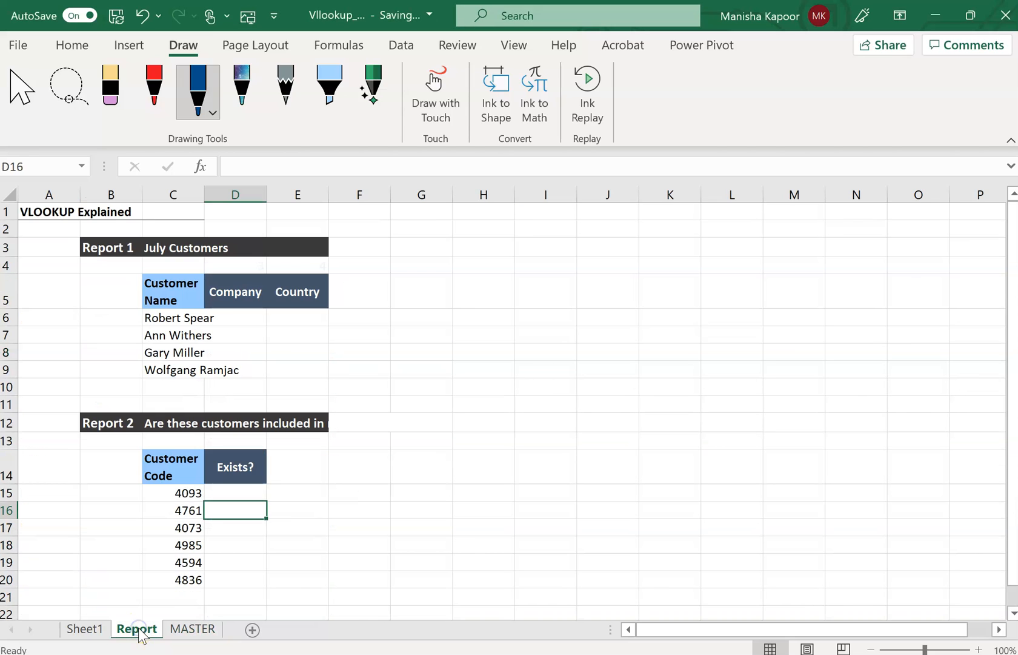
{"action": "left_click", "coordinate": [250, 319]}
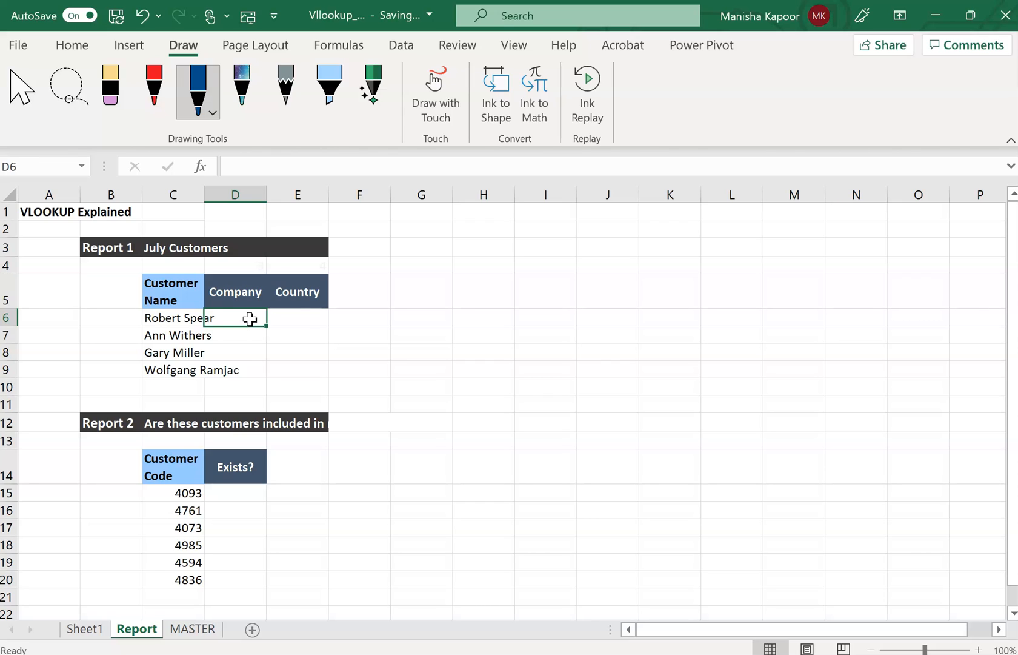
{"action": "type", "text": "=vloo"}
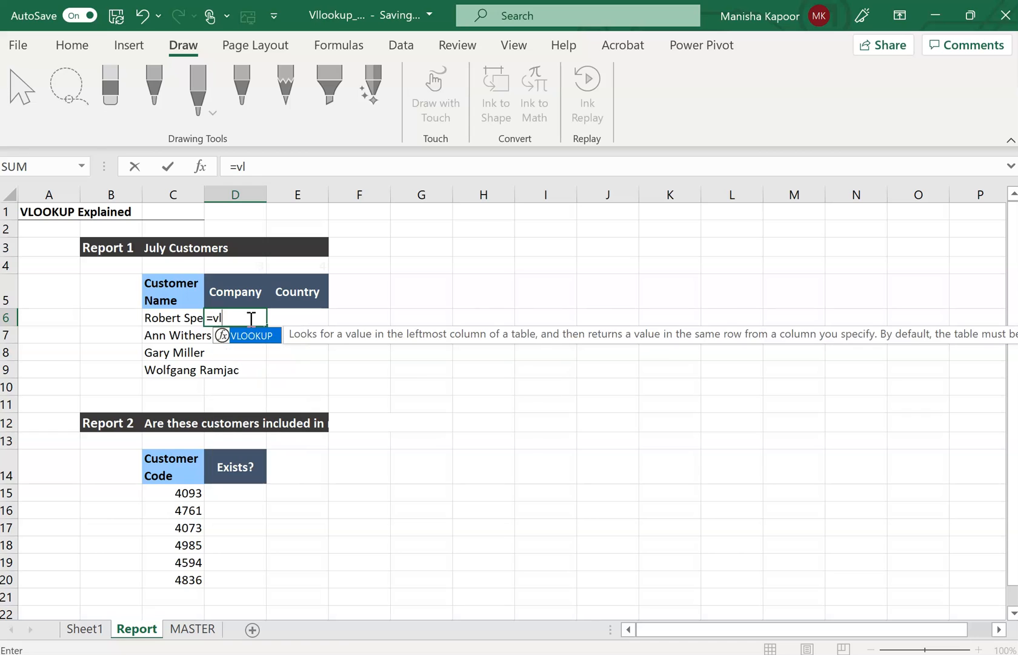
{"action": "double_click", "coordinate": [252, 336]}
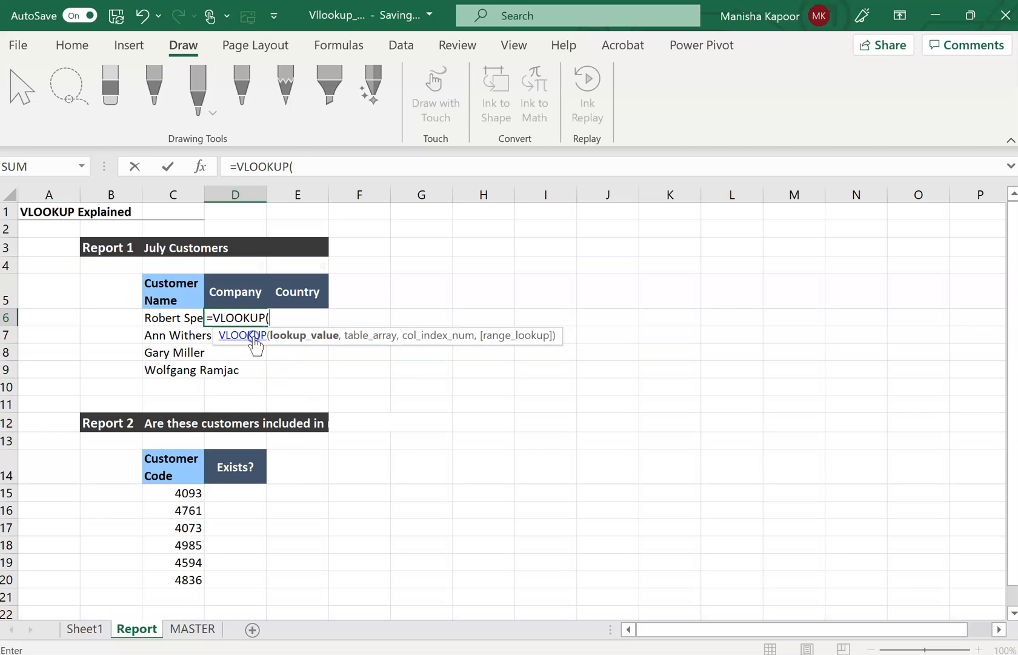
{"action": "left_click", "coordinate": [177, 319]}
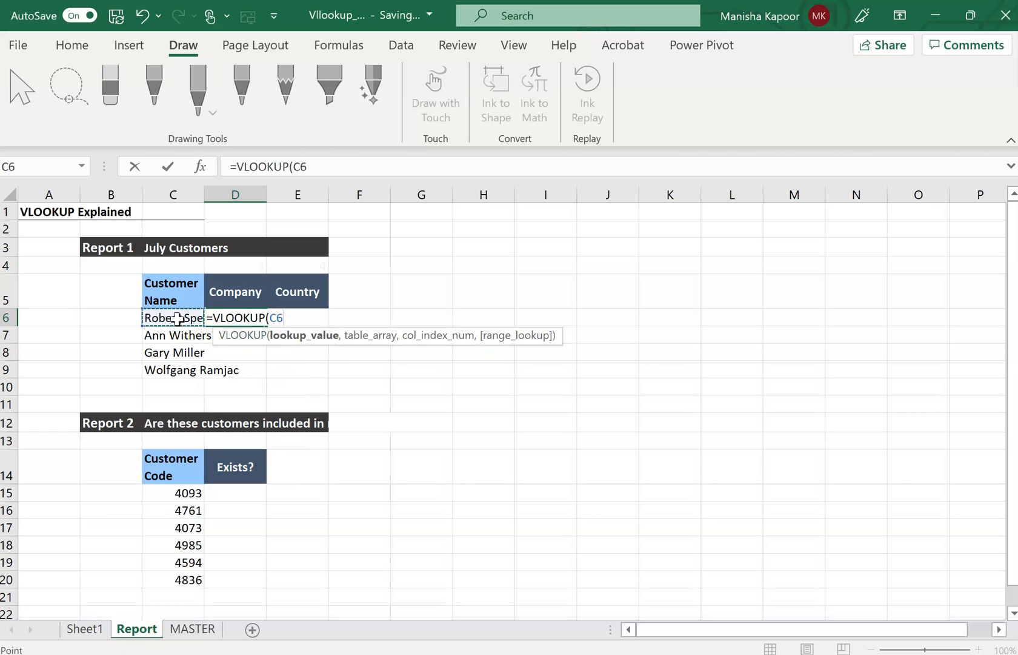
{"action": "type", "text": ","}
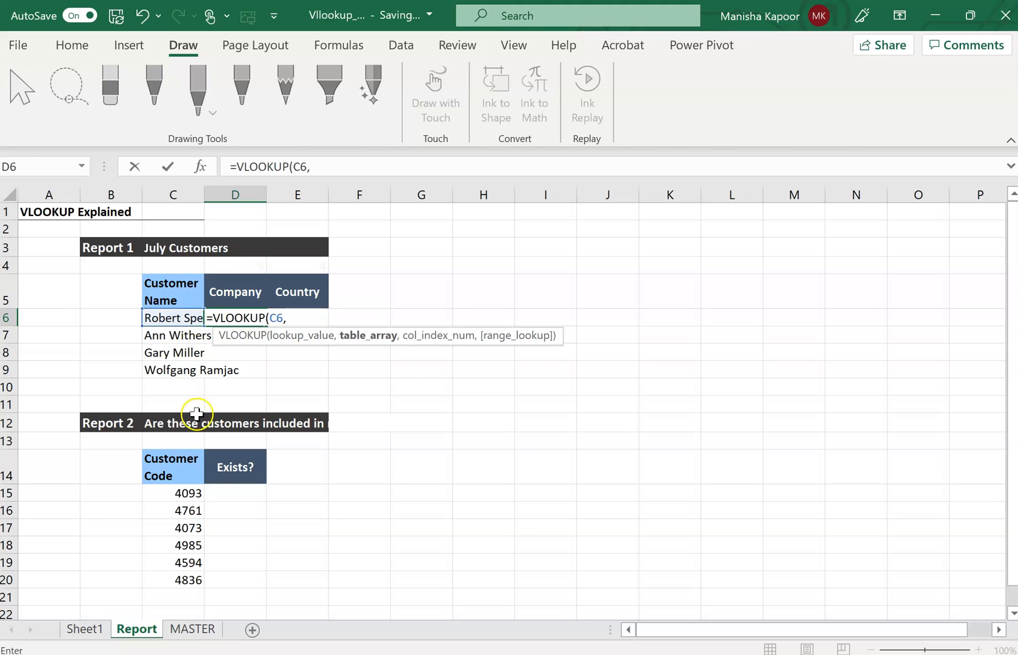
Step: Set the formula's table array to A3:D32 on the MASTER sheet
{"action": "left_click", "coordinate": [194, 633]}
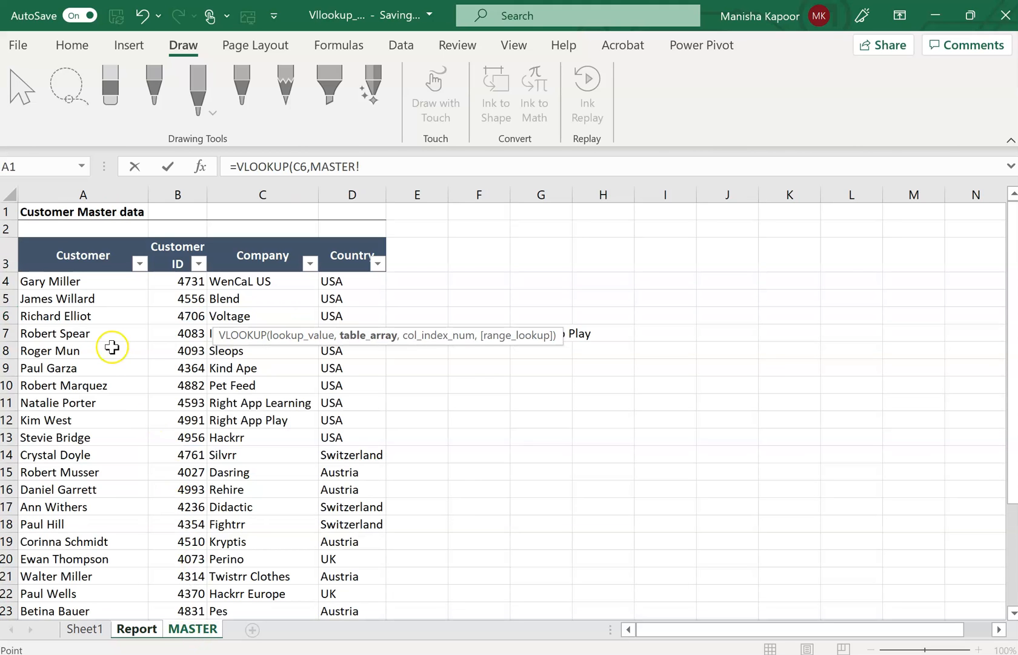
{"action": "left_click", "coordinate": [59, 255]}
{"action": "left_click_drag", "start_coordinate": [58, 255], "coordinate": [353, 600]}
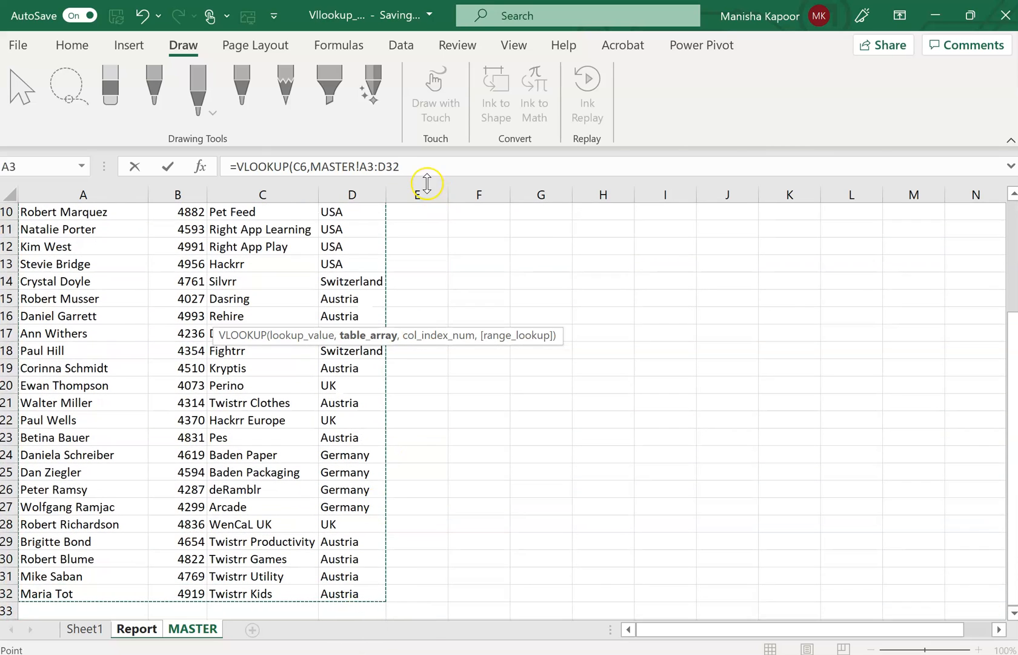
{"action": "left_click", "coordinate": [410, 169]}
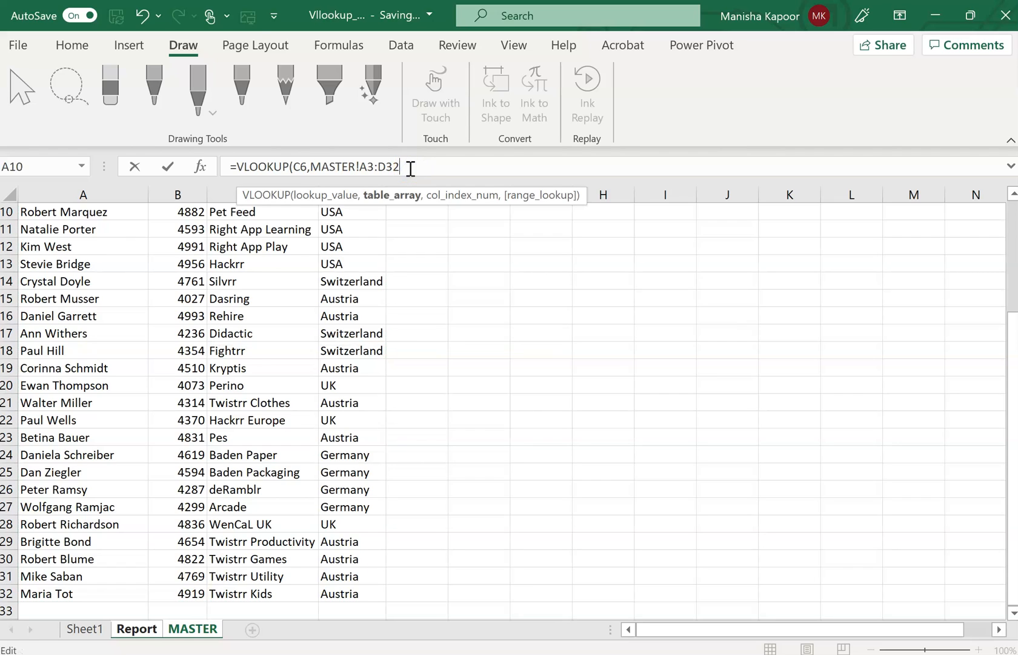
{"action": "type", "text": ","}
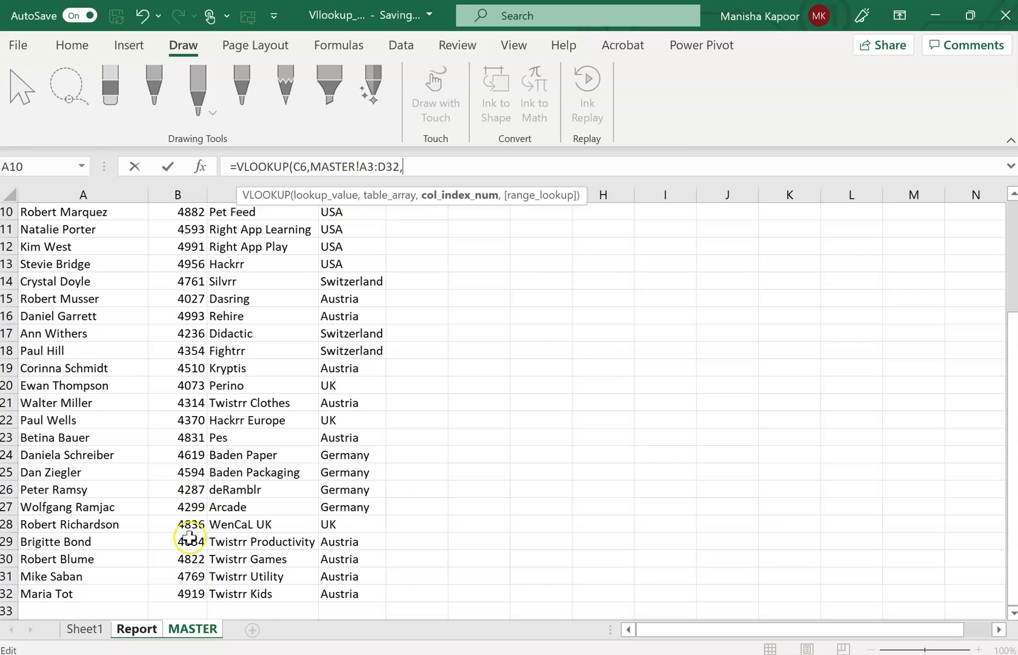
Step: Add column index 3 and range lookup 0 for an exact match, and try to enter the formula
{"action": "left_click", "coordinate": [146, 635]}
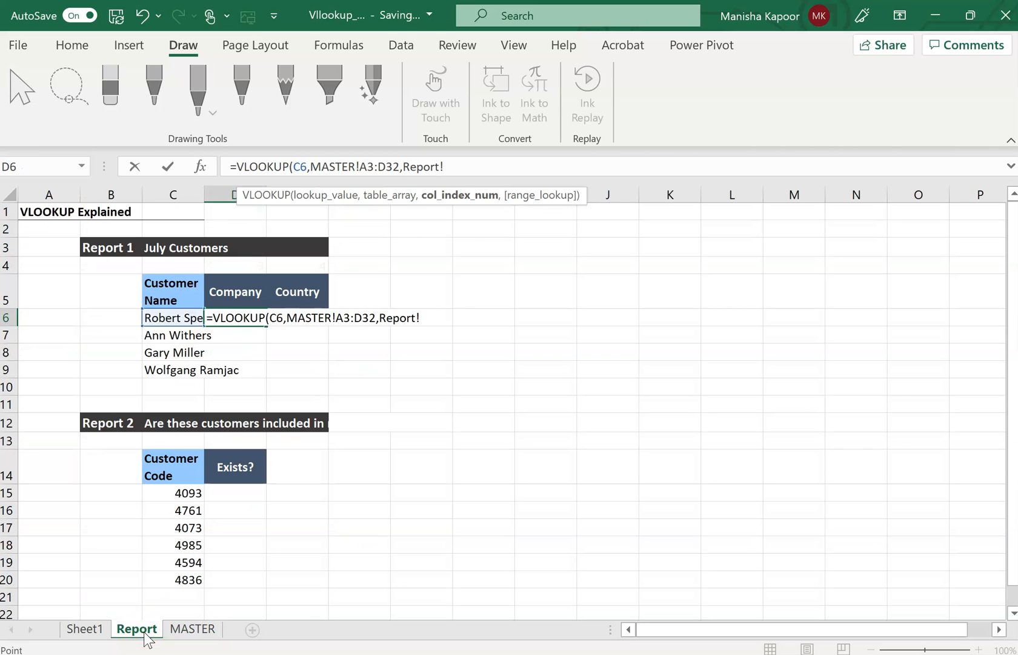
{"action": "left_click", "coordinate": [185, 635]}
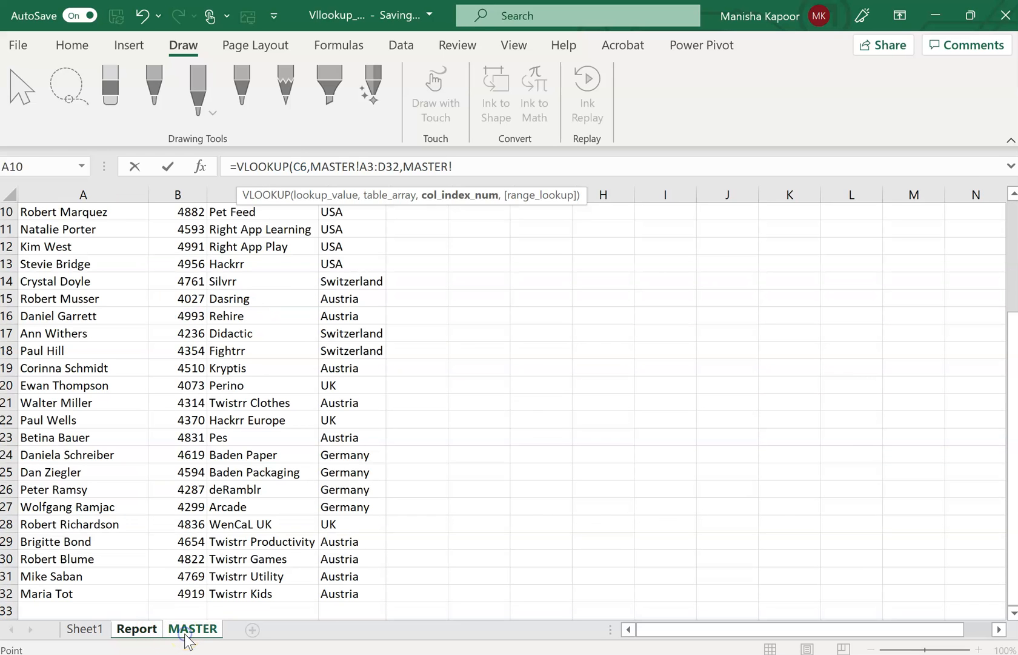
{"action": "scroll", "coordinate": [254, 375], "scroll_direction": "up", "scroll_amount": 3}
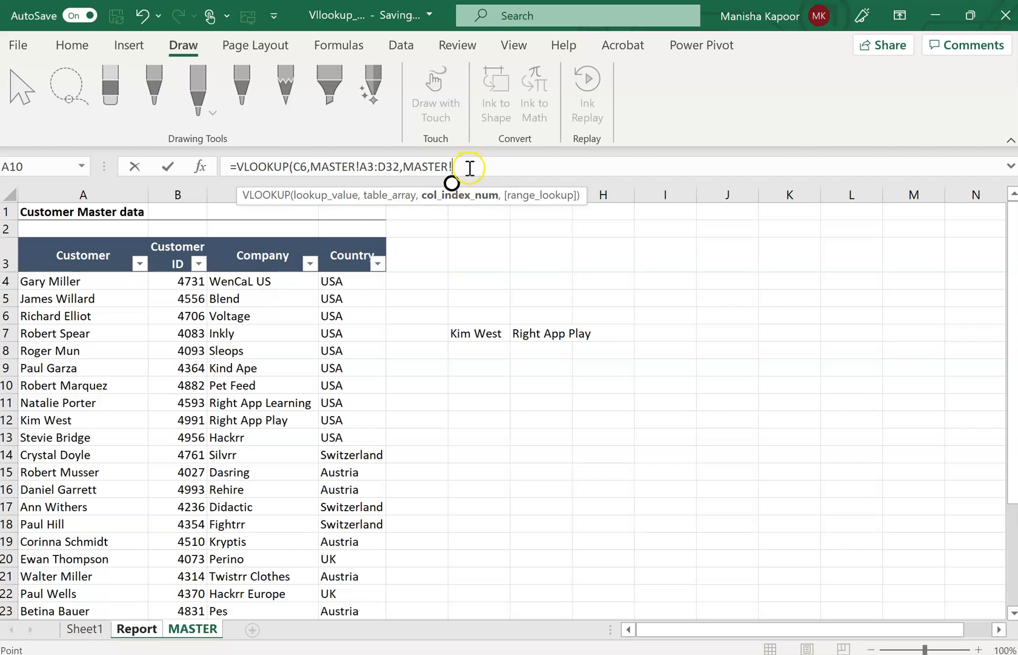
{"action": "type", "text": ",3"}
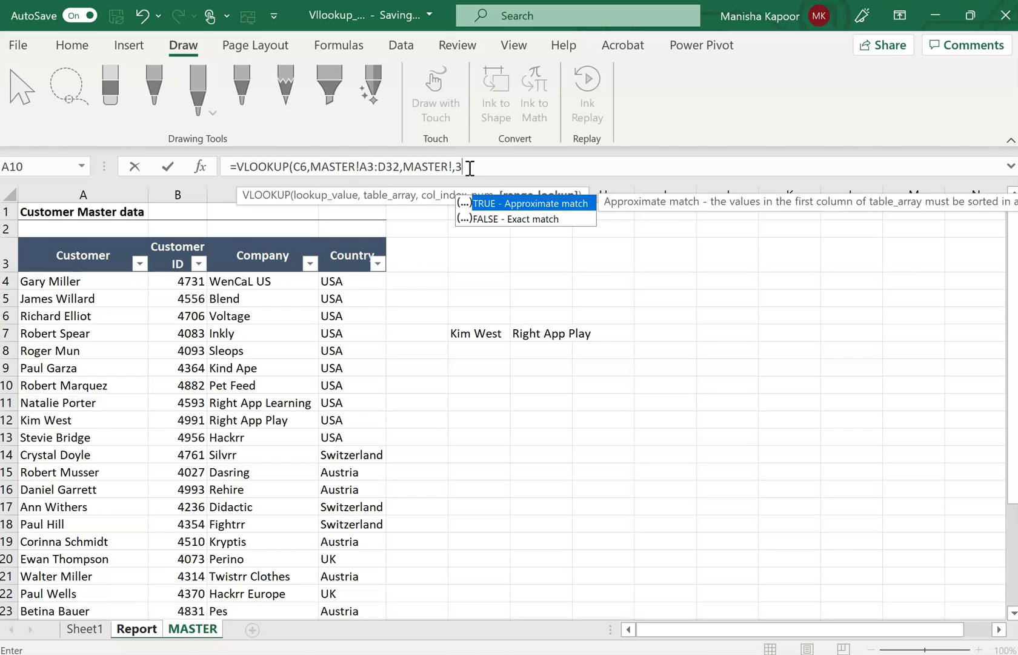
{"action": "type", "text": ","}
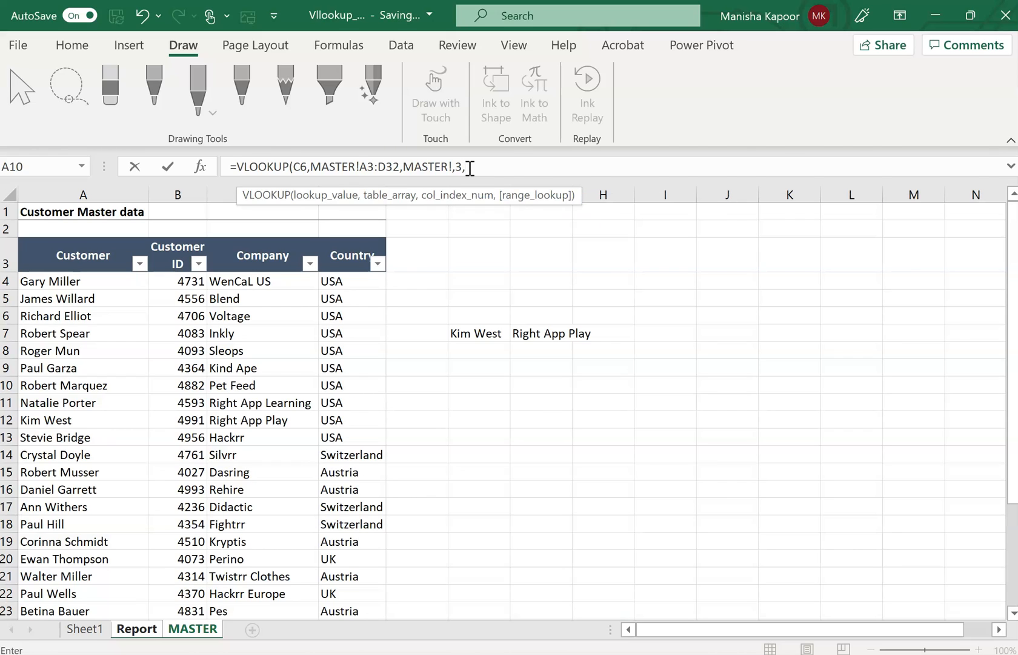
{"action": "type", "text": "0)"}
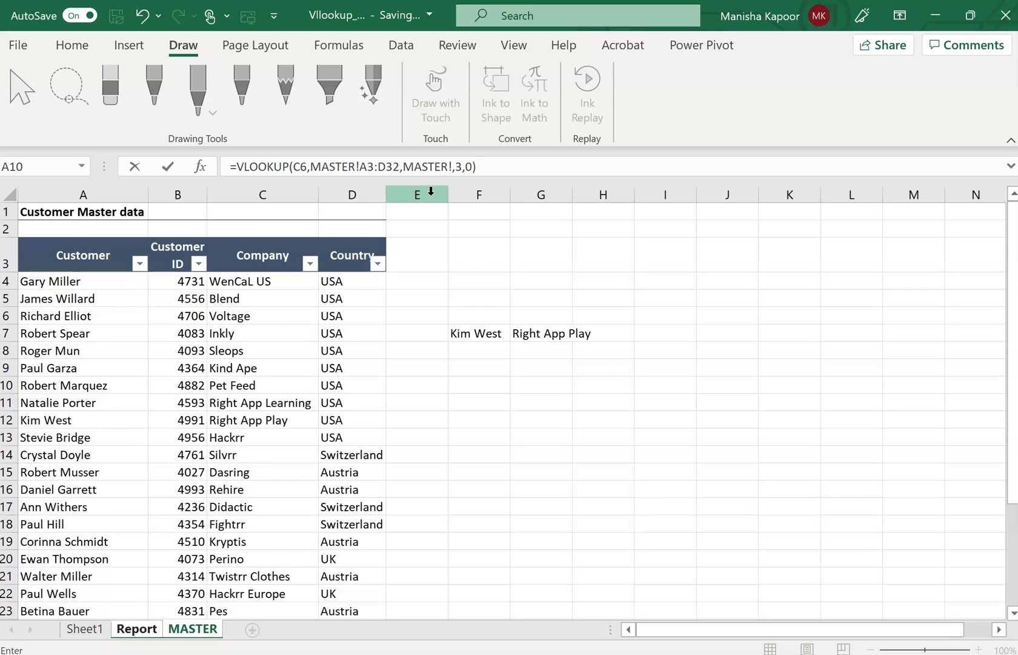
{"action": "key", "text": "Return"}
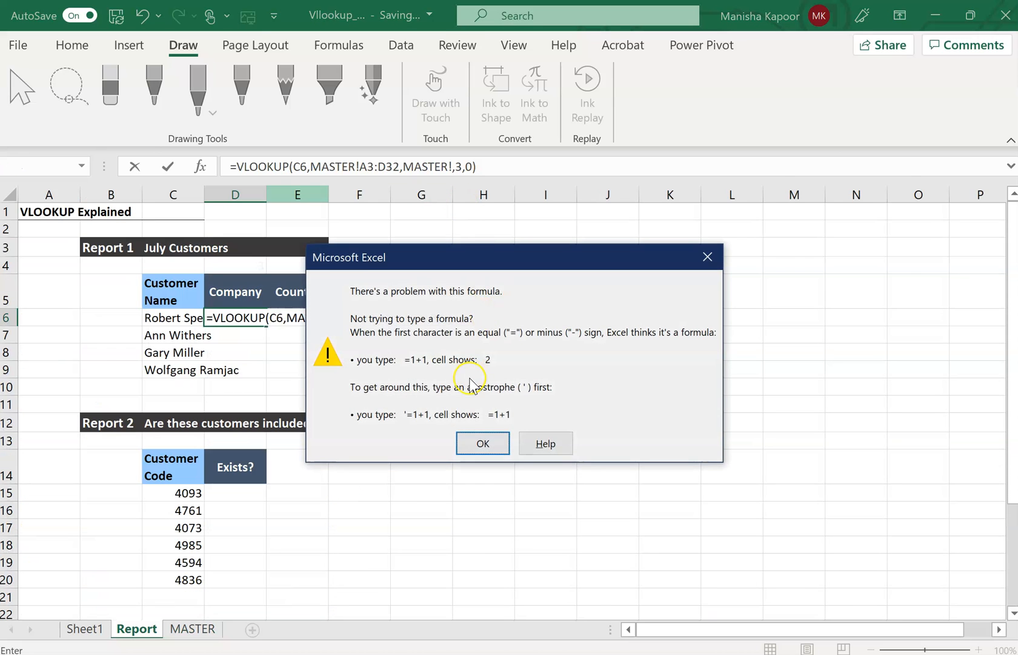
{"action": "left_click", "coordinate": [478, 454]}
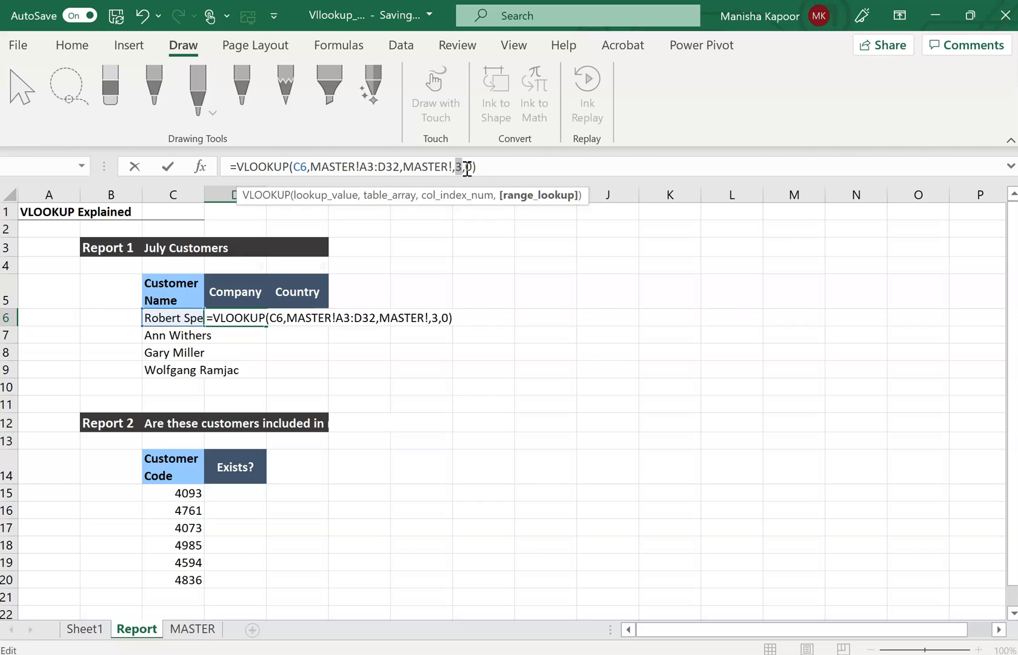
Step: Remove the stray MASTER! reference so D6 contains =VLOOKUP(C6,MASTER!A3:D32,3,0)
{"action": "left_click", "coordinate": [485, 169]}
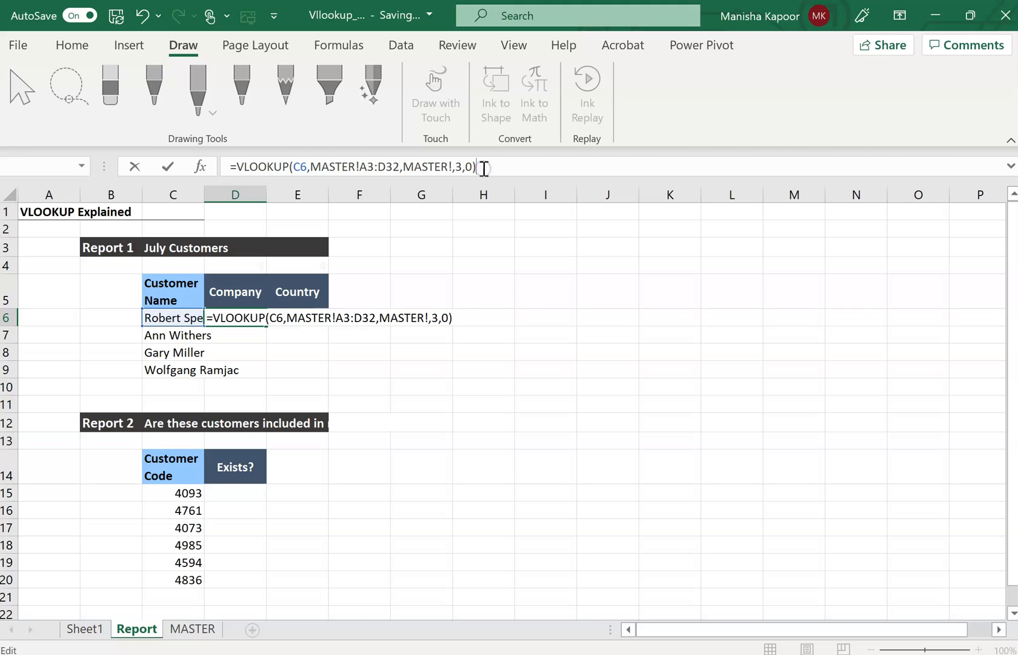
{"action": "key", "text": "Return"}
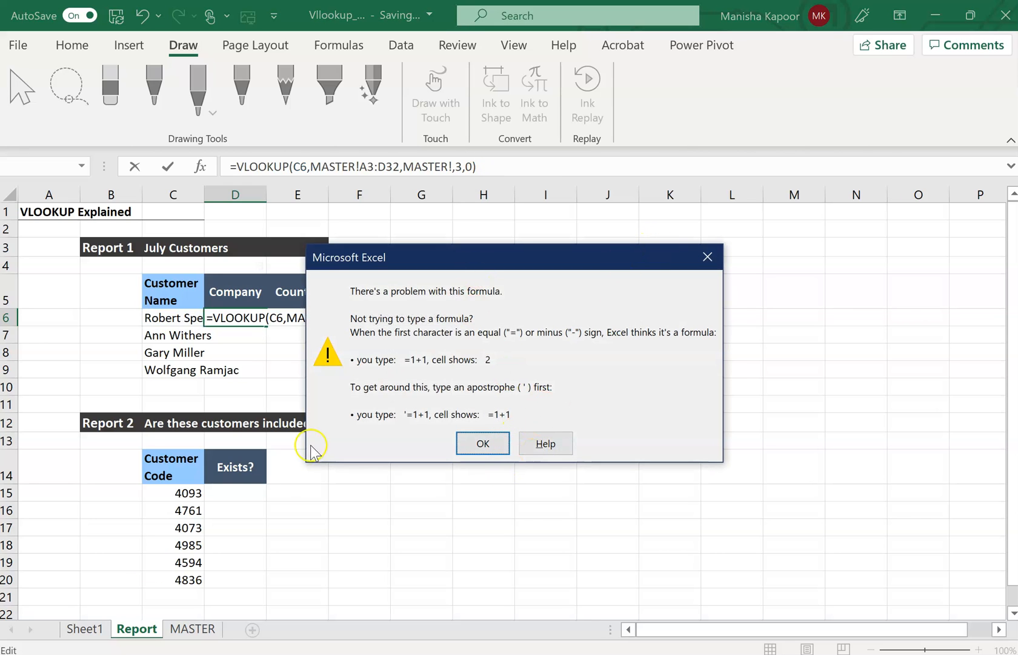
{"action": "key", "text": "Return"}
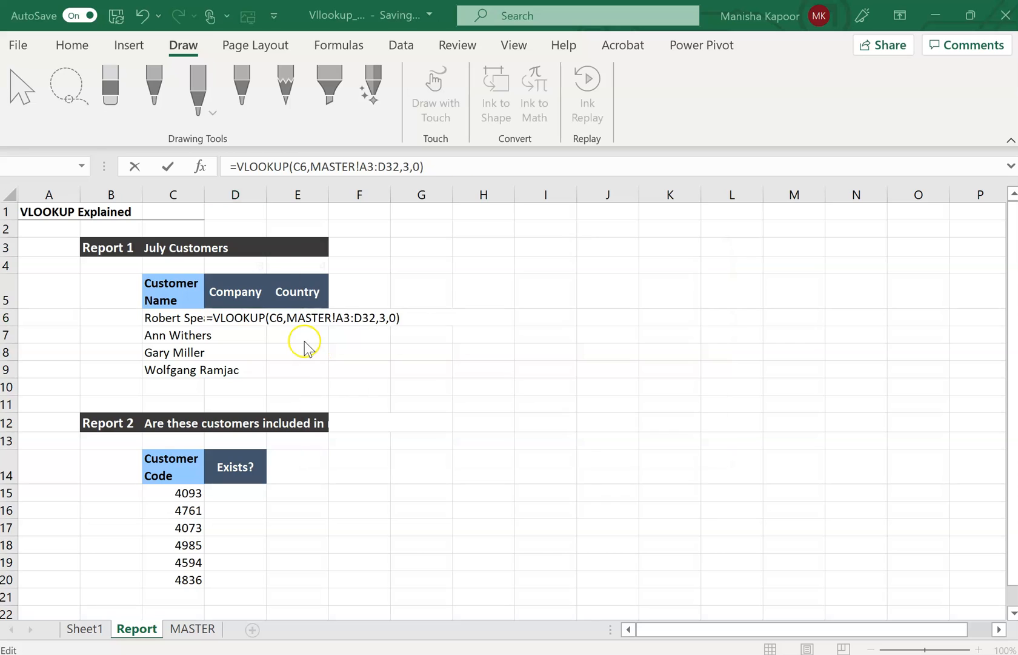
{"action": "left_click", "coordinate": [439, 170]}
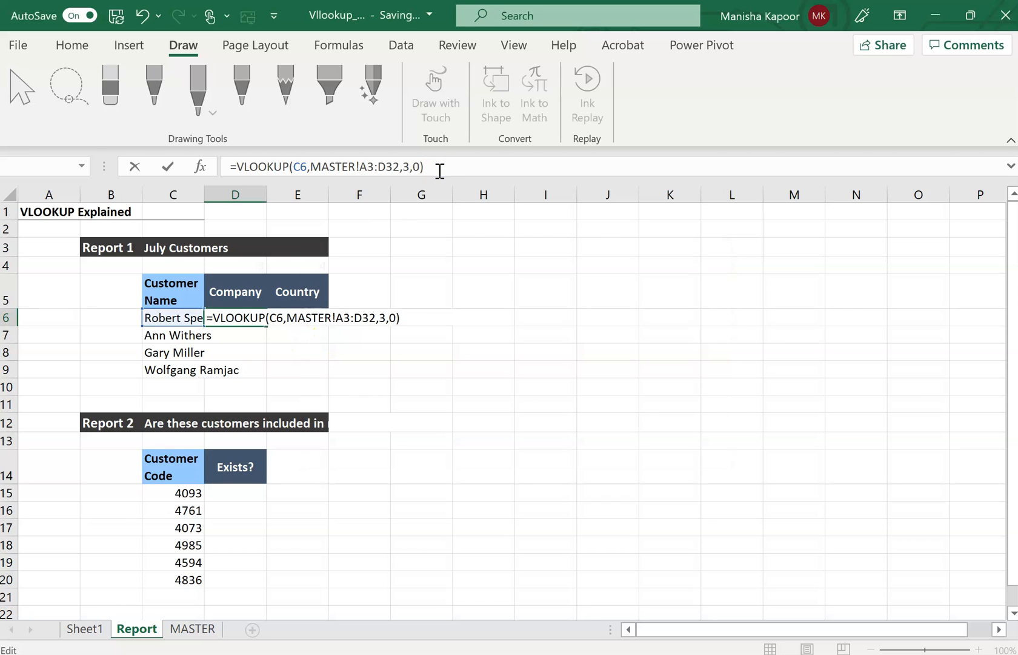
{"action": "key", "text": "Return"}
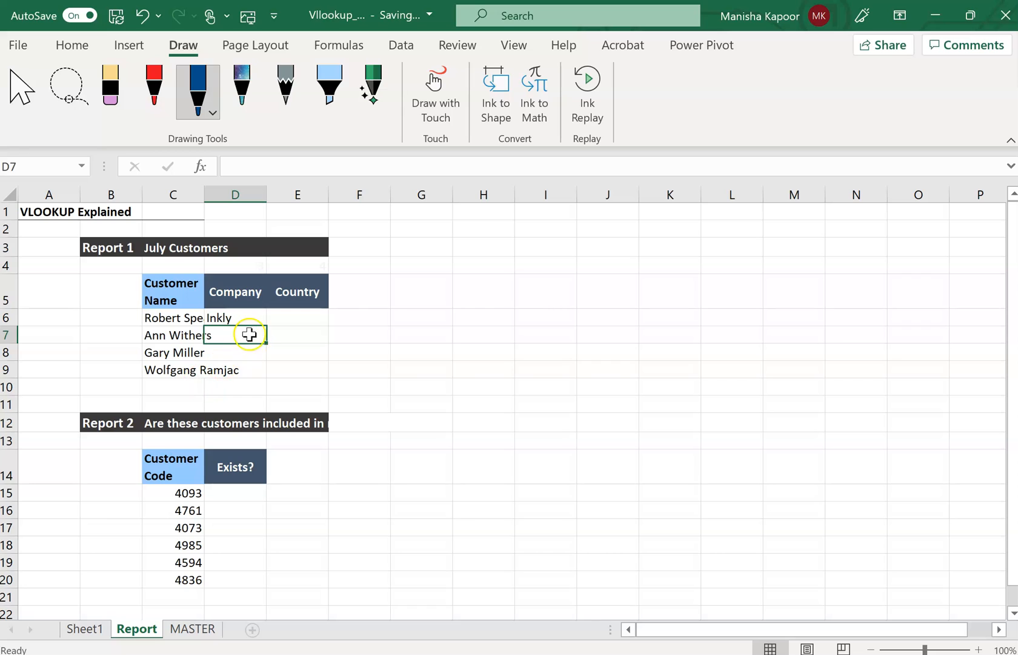
Step: Fill the VLOOKUP formula from D6 down to D9 in the Company column
{"action": "left_click", "coordinate": [240, 317]}
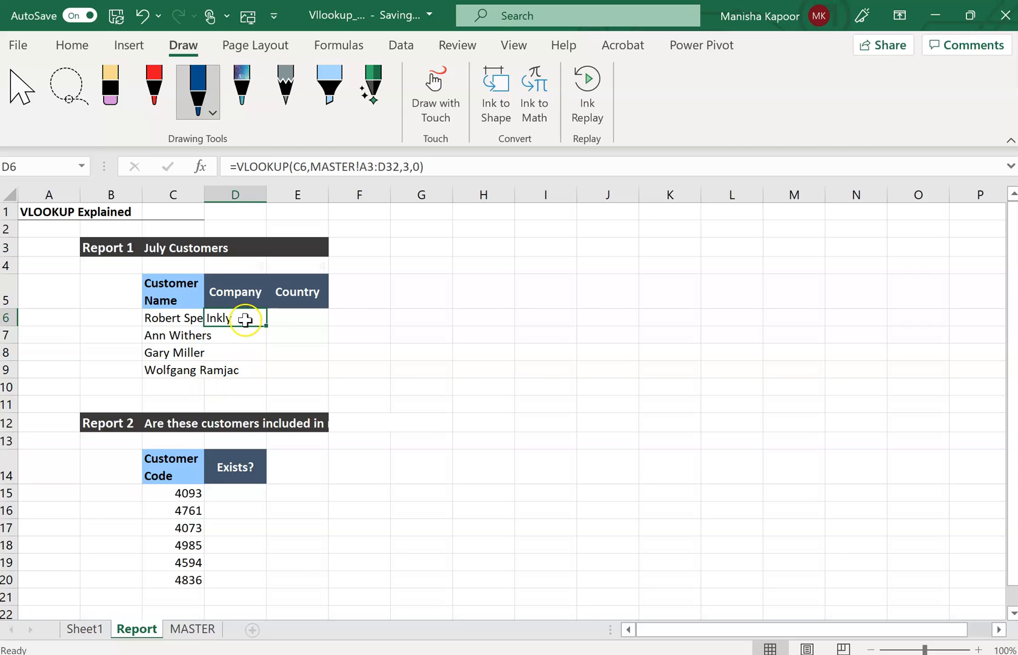
{"action": "left_click_drag", "start_coordinate": [266, 325], "coordinate": [259, 377]}
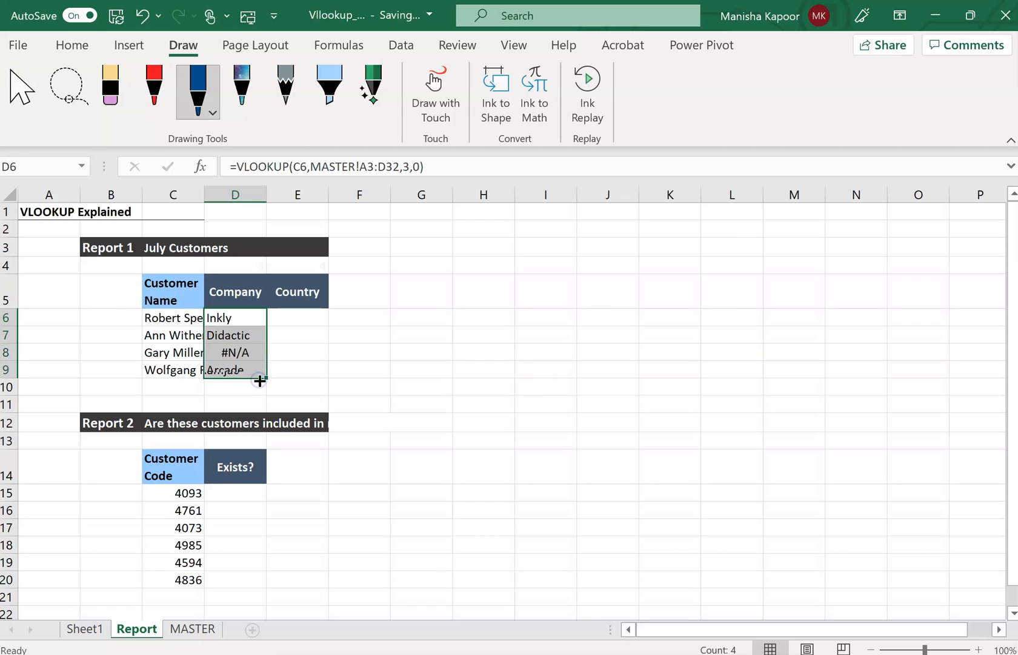
Step: Compare the VLOOKUP formulas in D6 to D9 to see how the table array shifts from row to row
{"action": "left_click", "coordinate": [248, 354]}
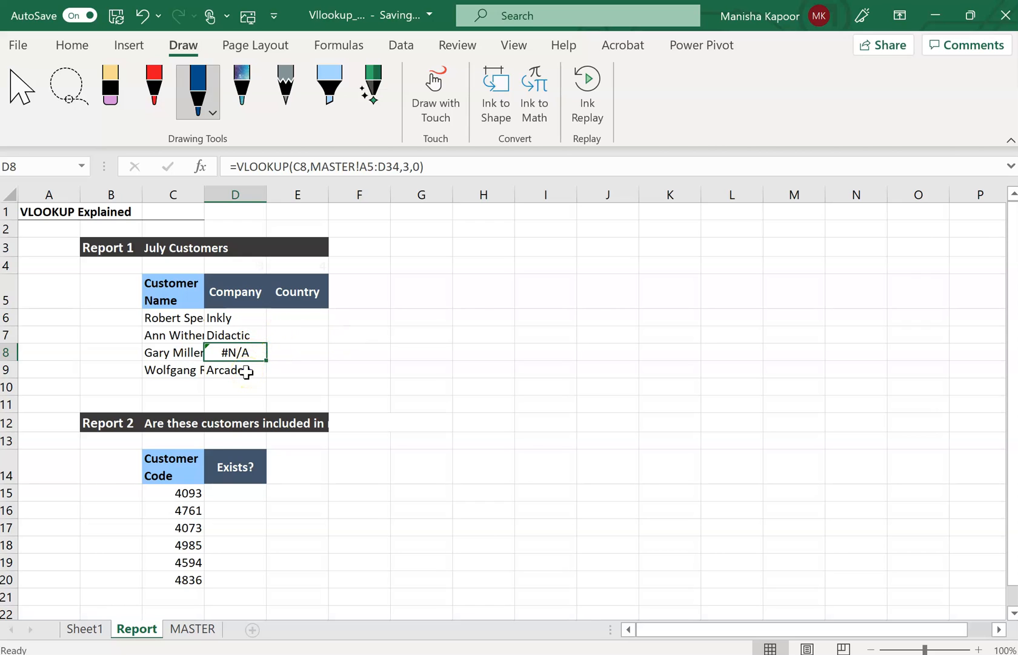
{"action": "left_click", "coordinate": [246, 371]}
{"action": "left_click", "coordinate": [245, 334]}
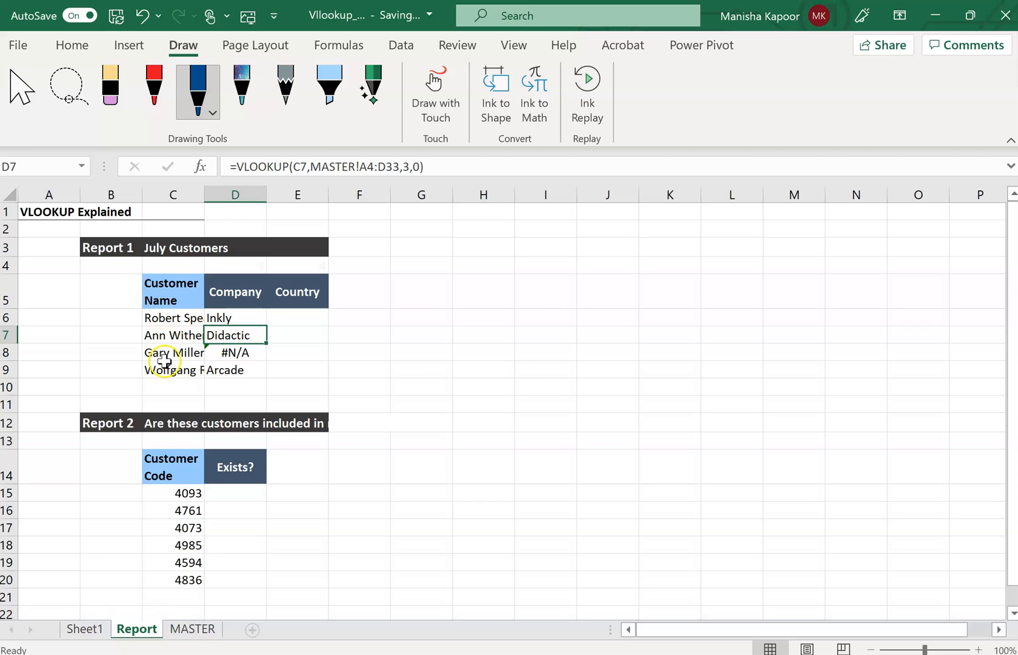
{"action": "left_click", "coordinate": [164, 354]}
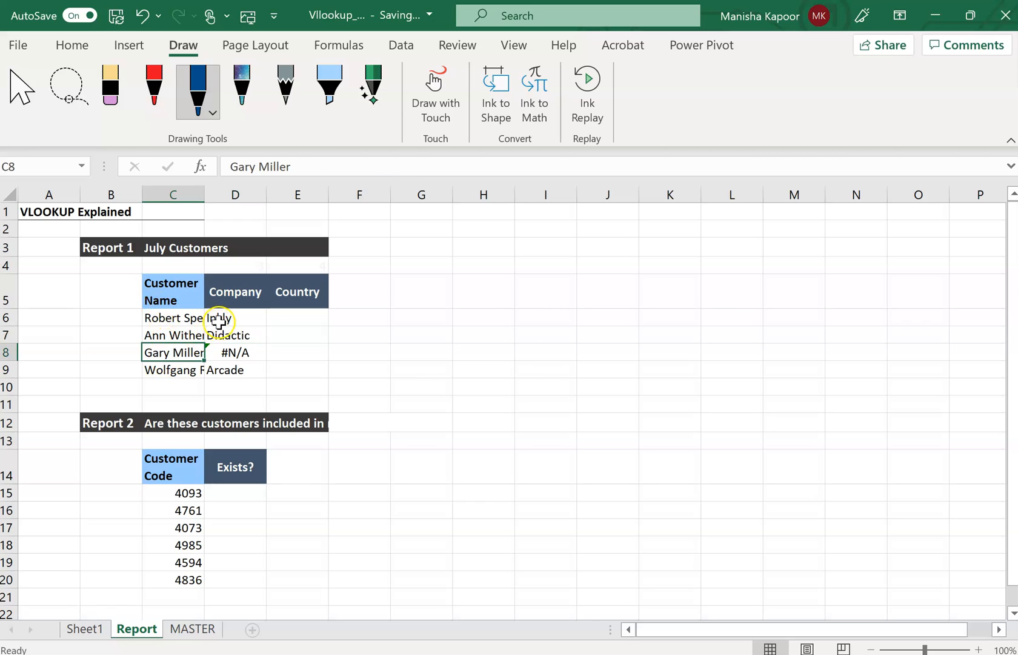
{"action": "left_click", "coordinate": [219, 318]}
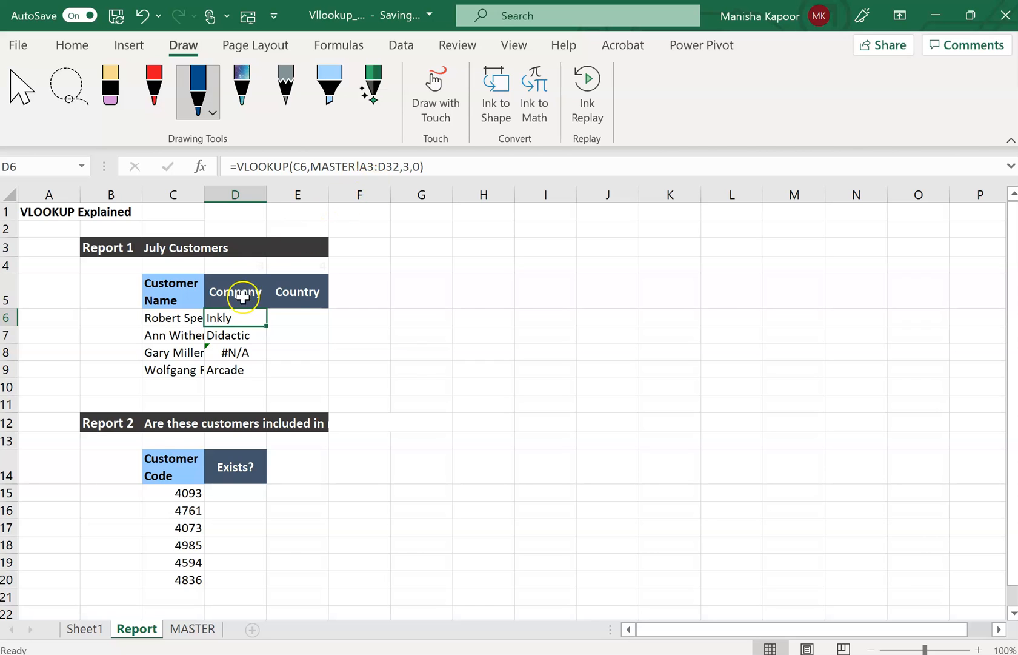
{"action": "left_click", "coordinate": [231, 335]}
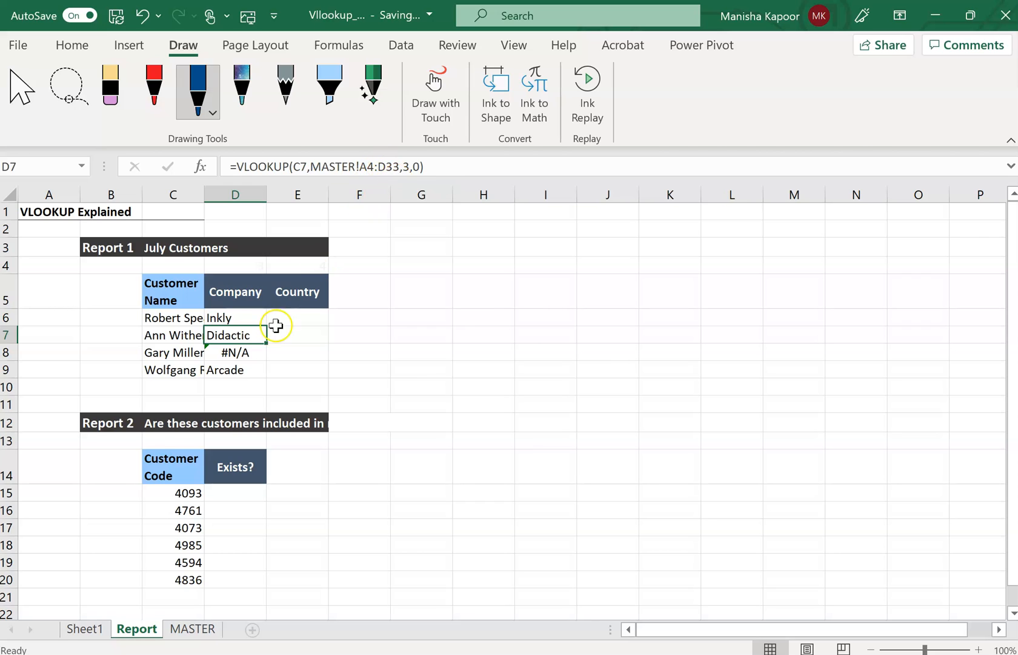
{"action": "left_click", "coordinate": [246, 354]}
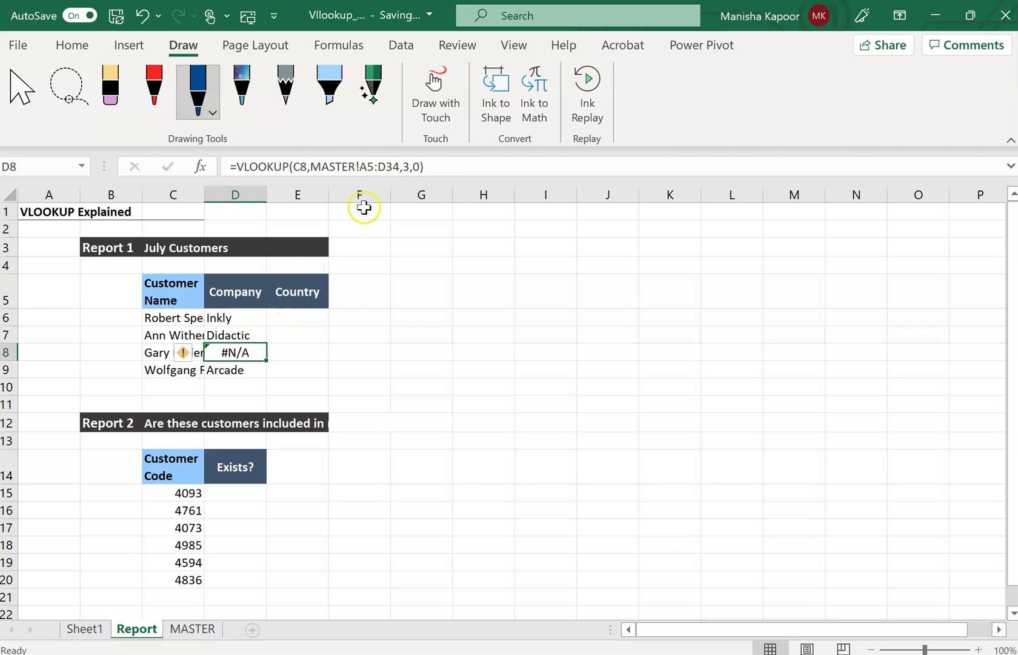
Step: Check the first customer rows on the MASTER sheet against the lookup ranges, and return to the Report sheet
{"action": "left_click", "coordinate": [187, 629]}
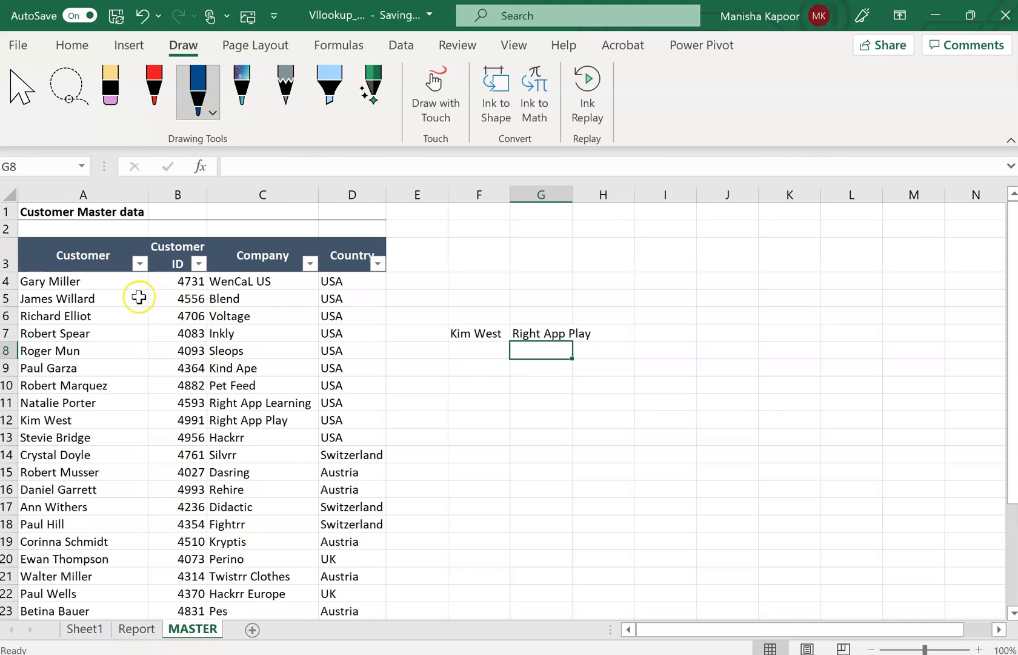
{"action": "left_click", "coordinate": [106, 281]}
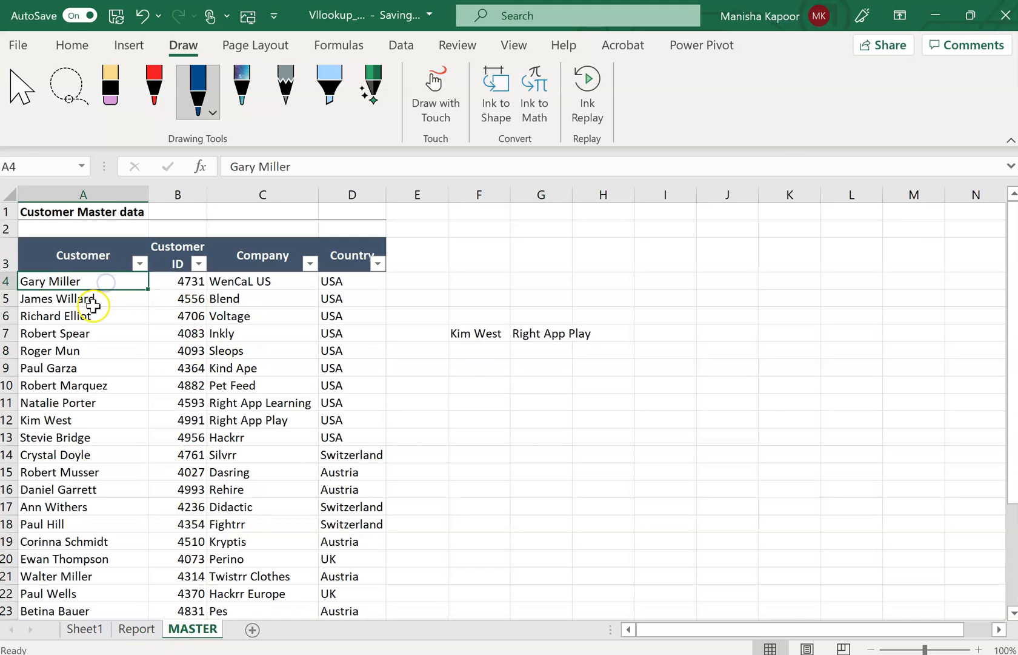
{"action": "left_click", "coordinate": [92, 300]}
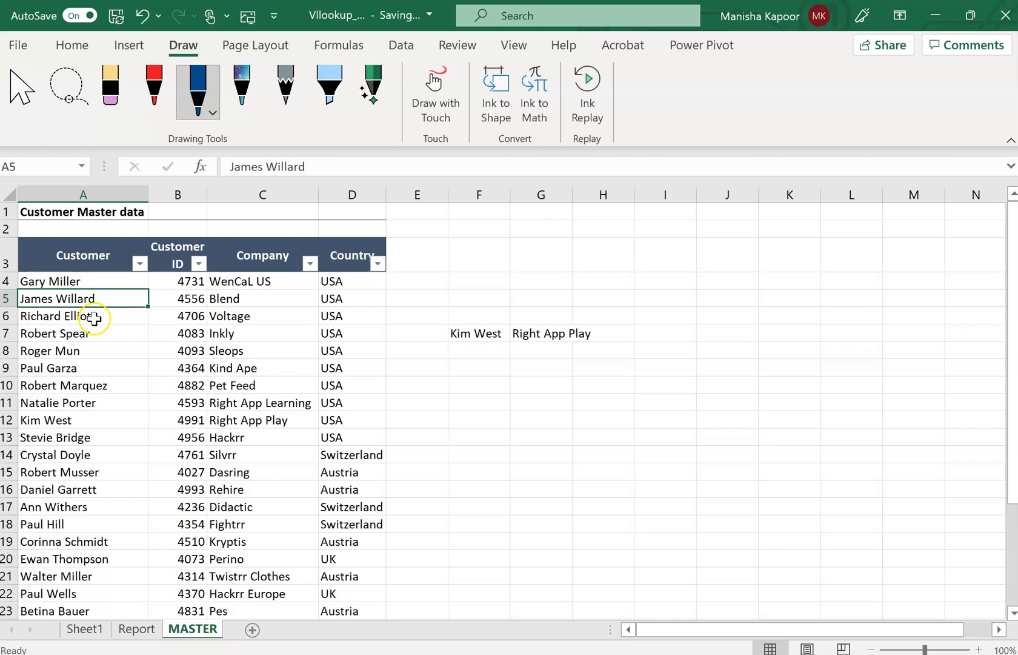
{"action": "left_click", "coordinate": [96, 316]}
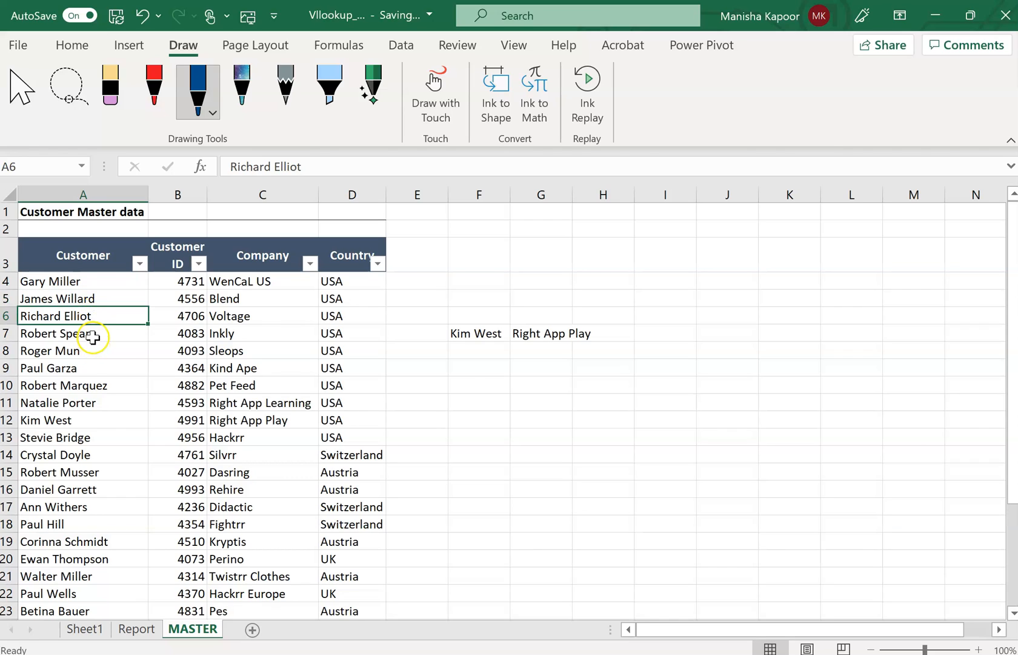
{"action": "left_click", "coordinate": [91, 333]}
{"action": "left_click", "coordinate": [88, 351]}
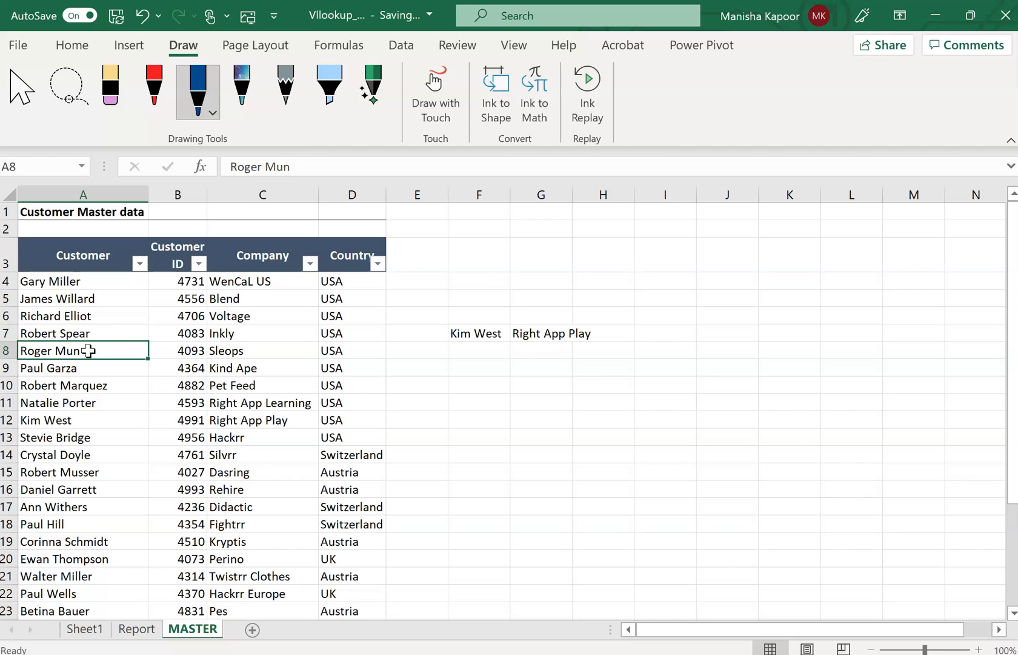
{"action": "left_click", "coordinate": [104, 278]}
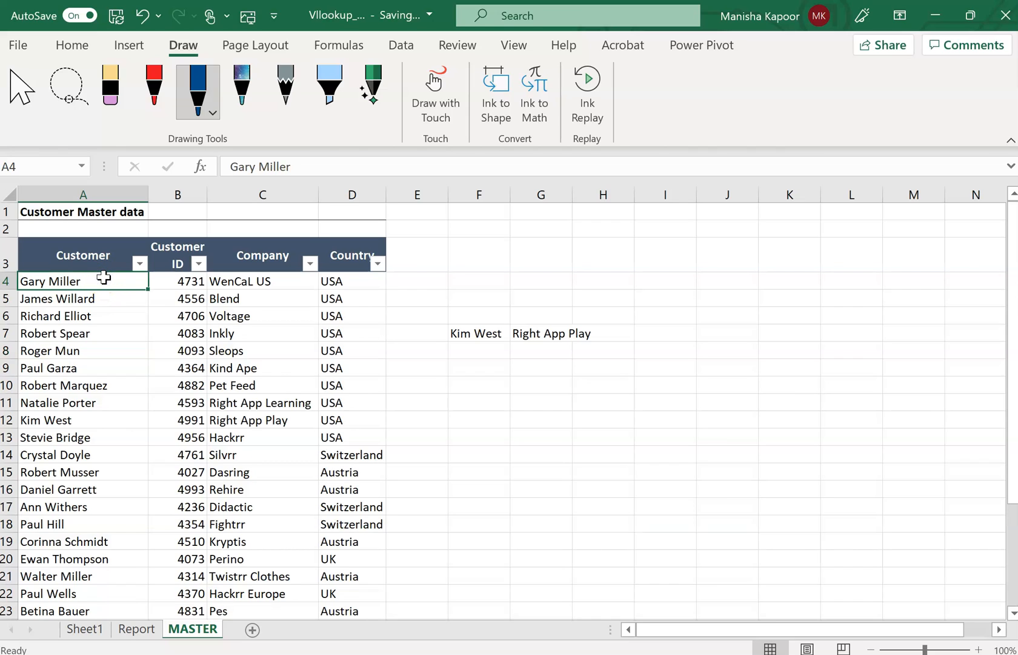
{"action": "left_click", "coordinate": [130, 629]}
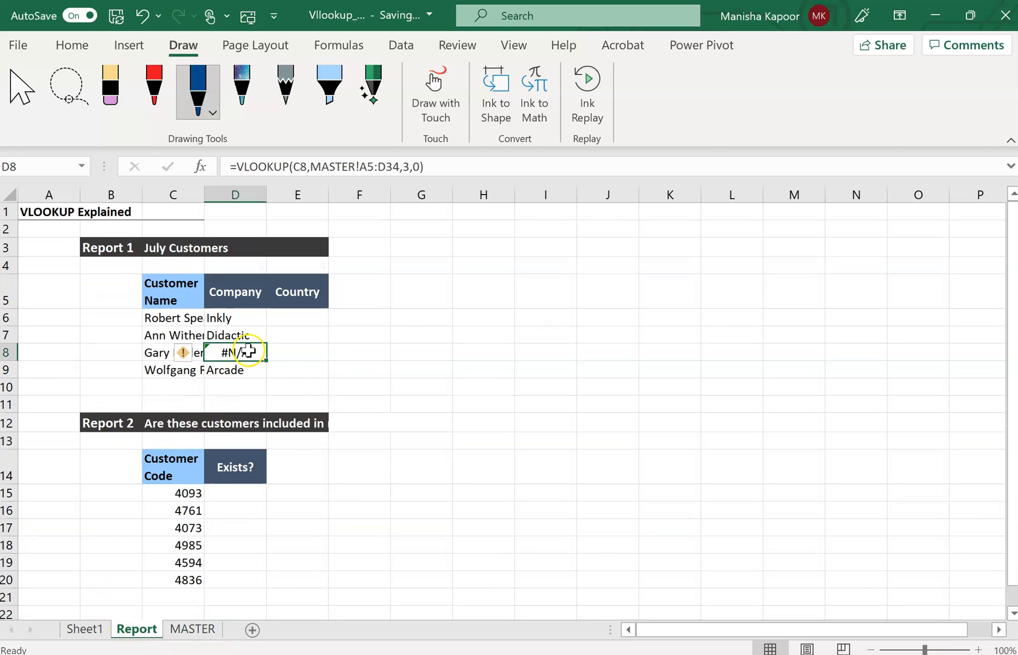
Step: Make the table array in D6's VLOOKUP formula absolute as MASTER!$A$3:$D$32
{"action": "left_click", "coordinate": [241, 318]}
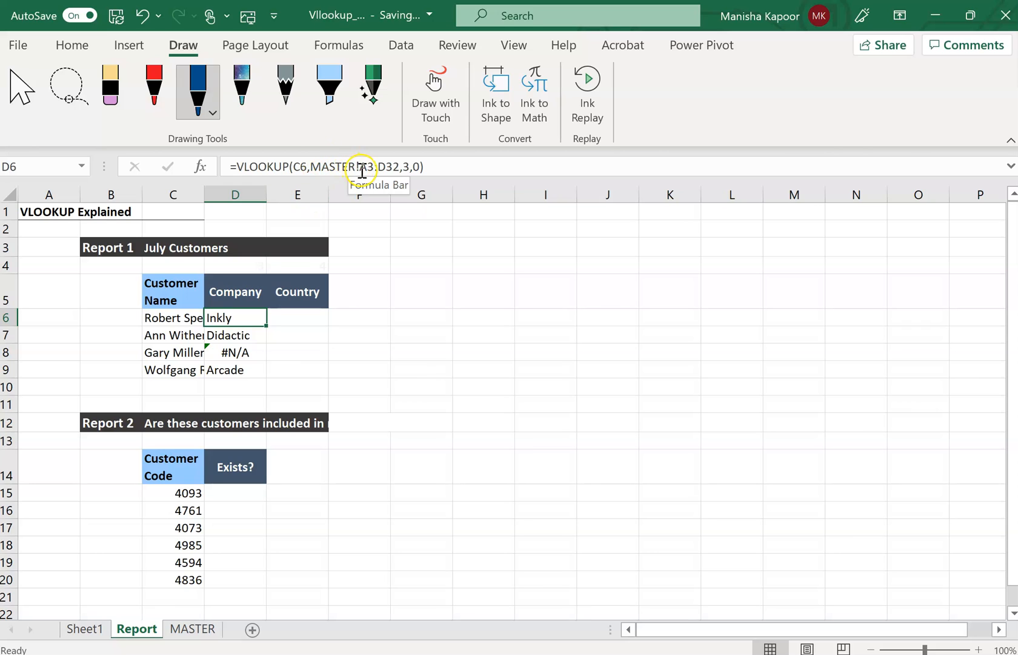
{"action": "left_click", "coordinate": [400, 168]}
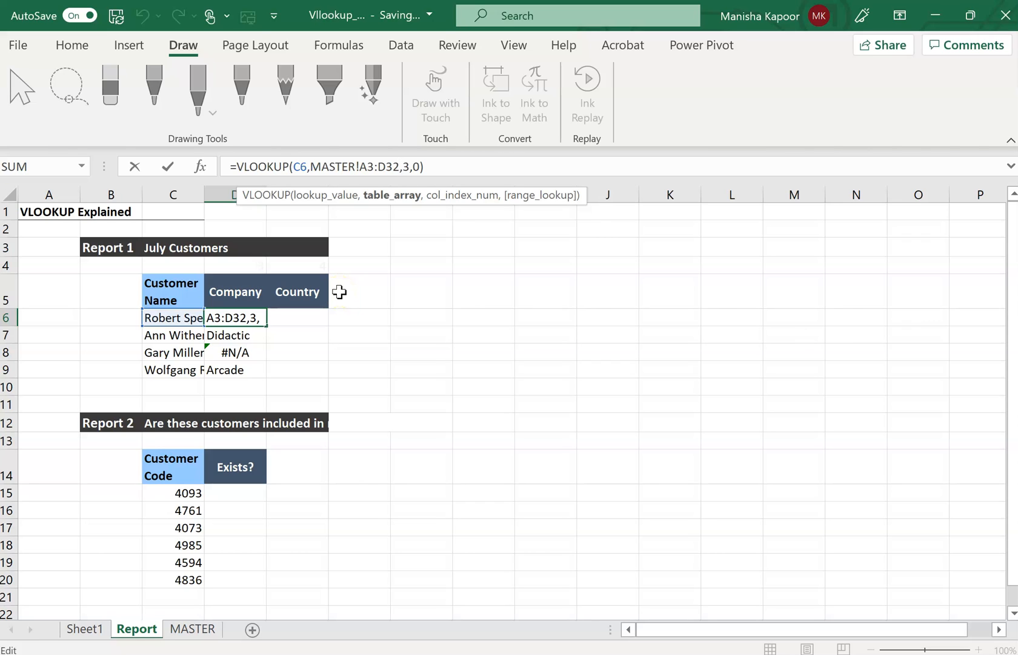
{"action": "key", "text": "F4"}
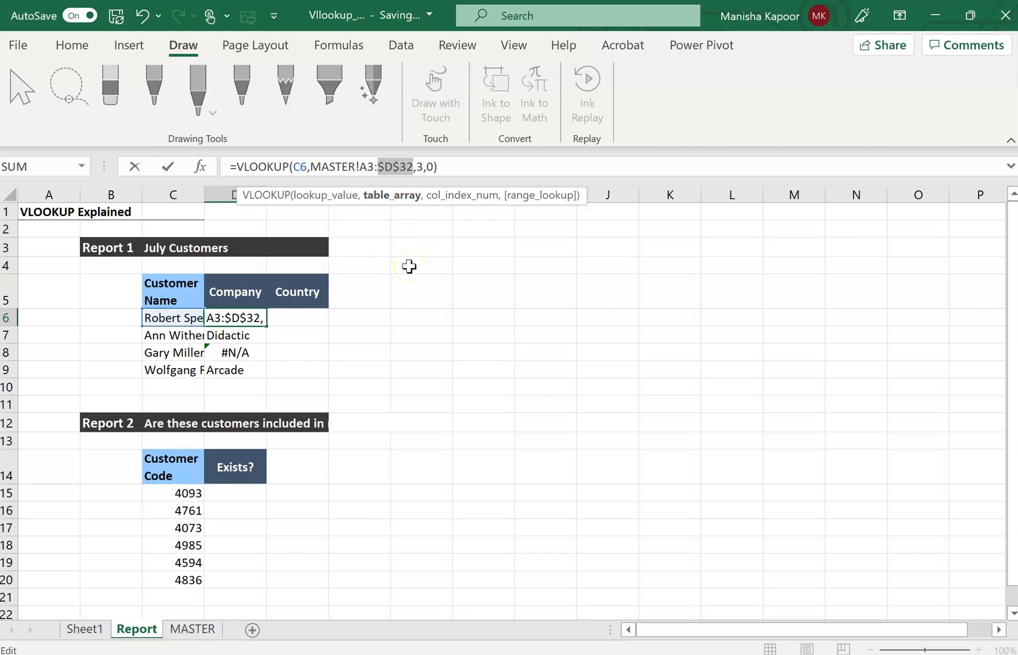
{"action": "key", "text": "ctrl+z"}
{"action": "left_click", "coordinate": [400, 165]}
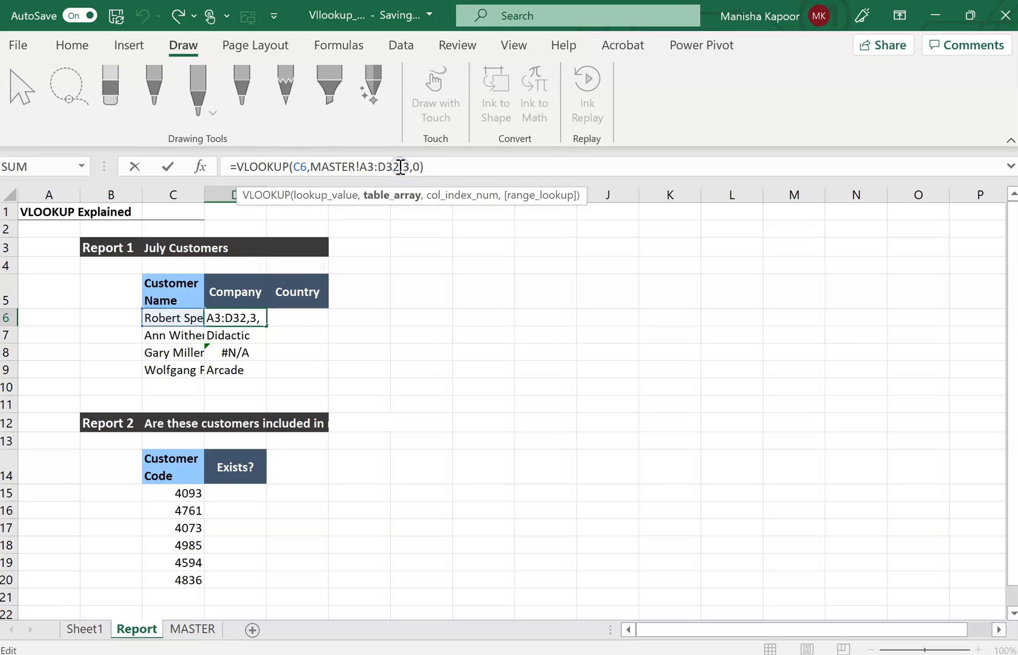
{"action": "left_click_drag", "start_coordinate": [400, 166], "coordinate": [363, 162]}
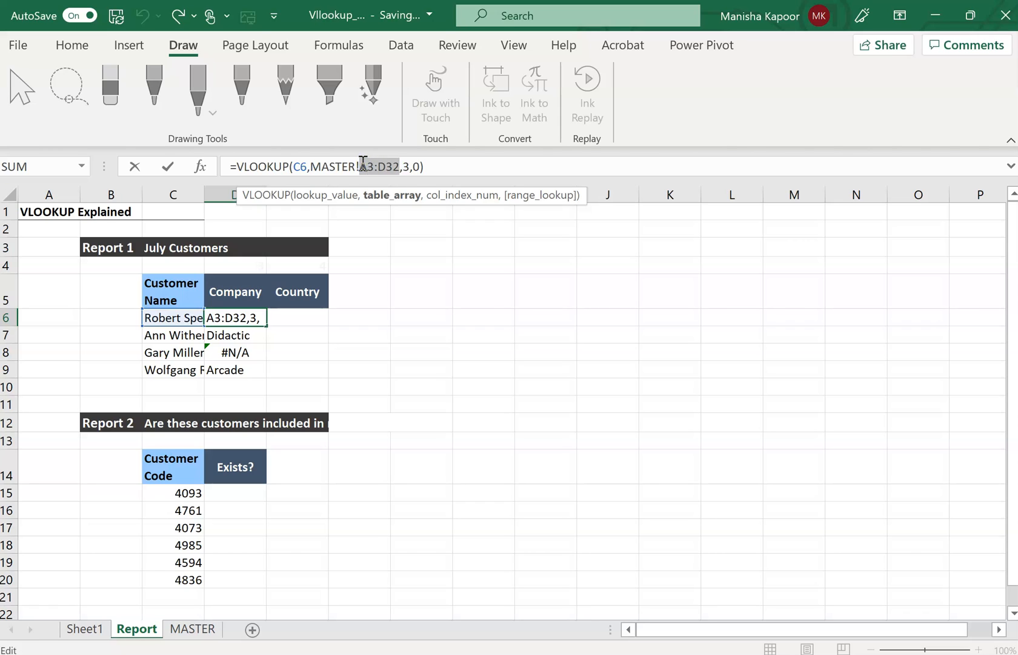
{"action": "key", "text": "F4"}
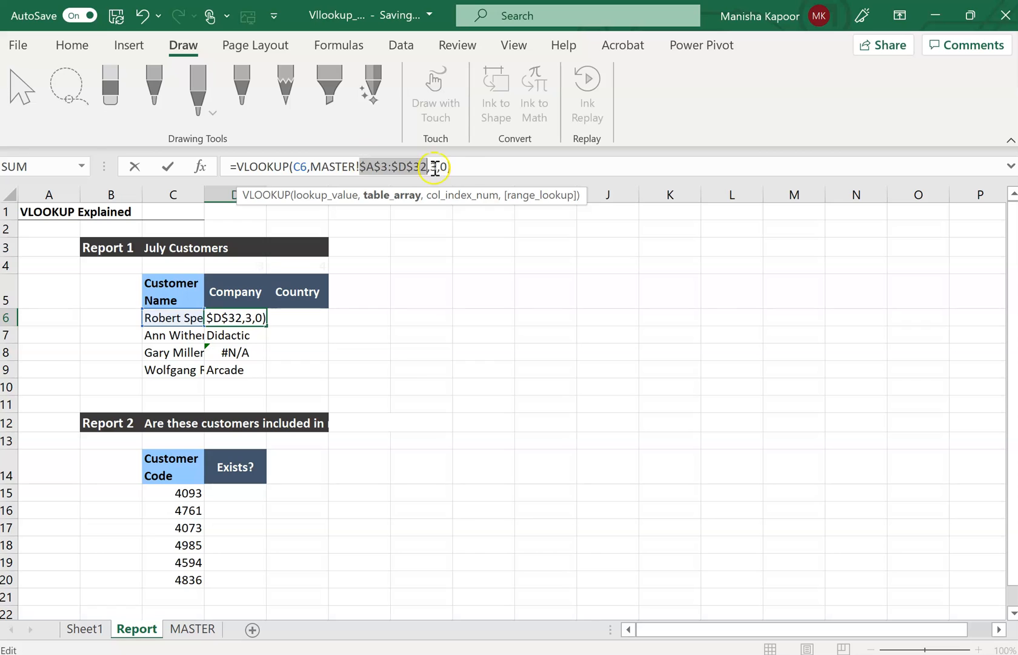
{"action": "left_click", "coordinate": [460, 167]}
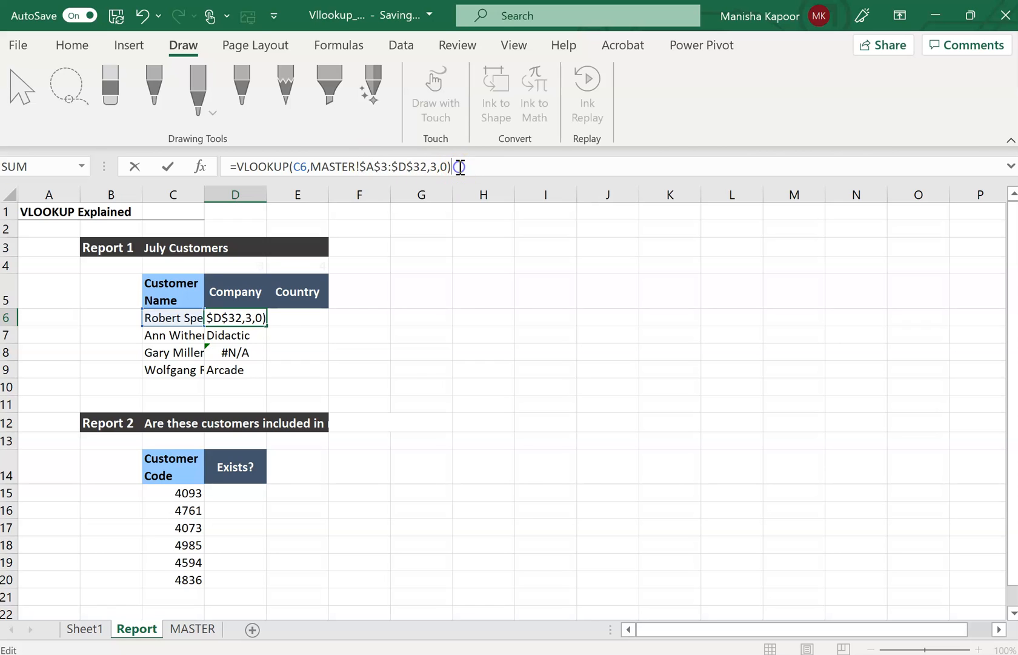
{"action": "key", "text": "Return"}
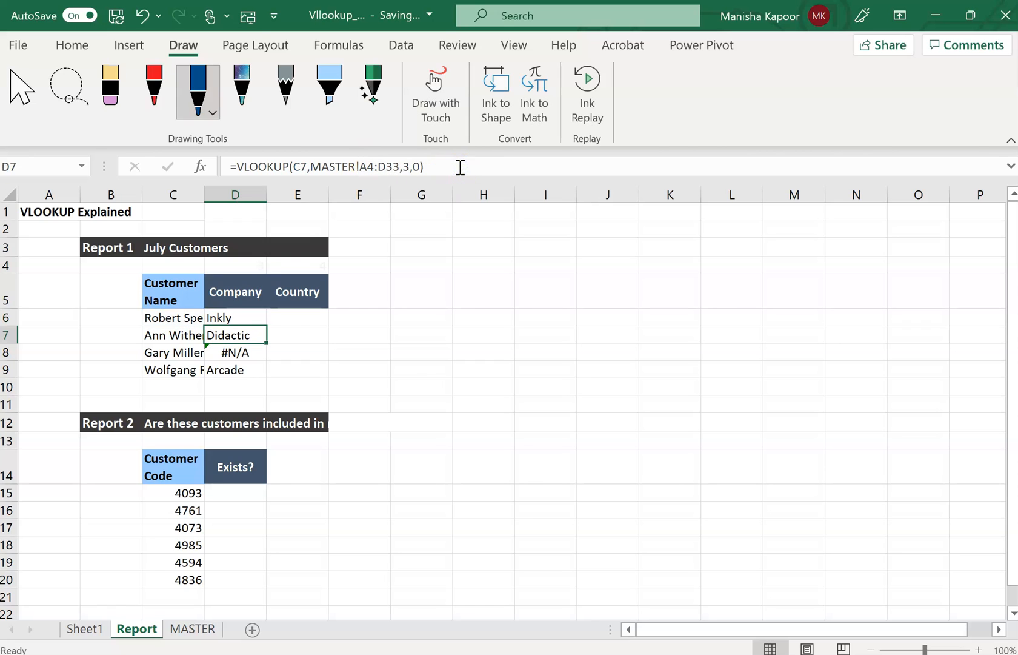
Step: Fill the corrected VLOOKUP formula from D6 down to D9 and check the result in D8
{"action": "left_click", "coordinate": [235, 316]}
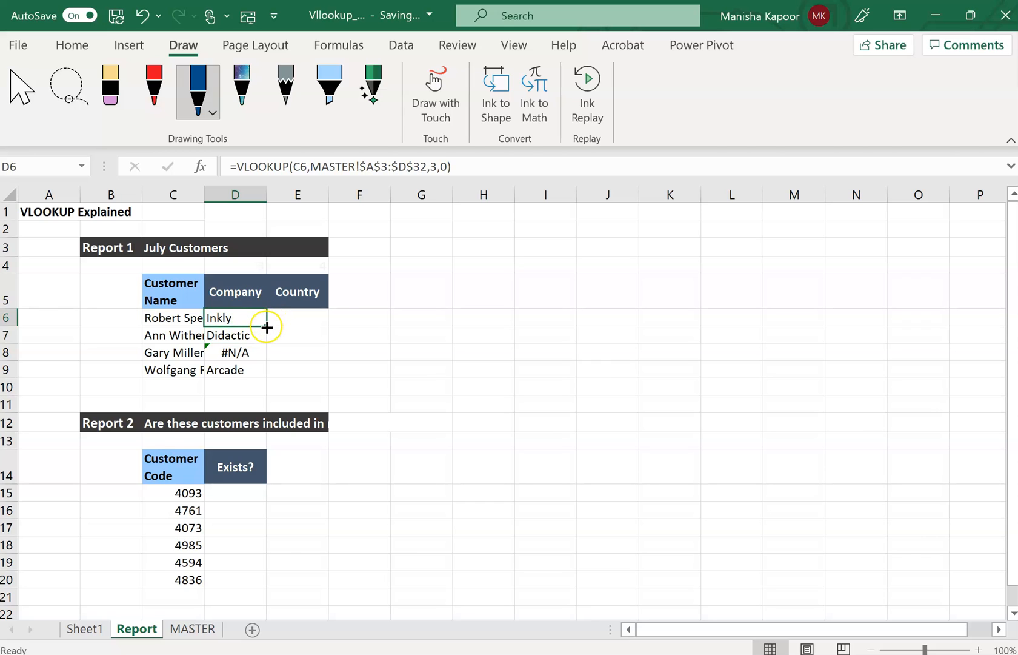
{"action": "double_click", "coordinate": [266, 326]}
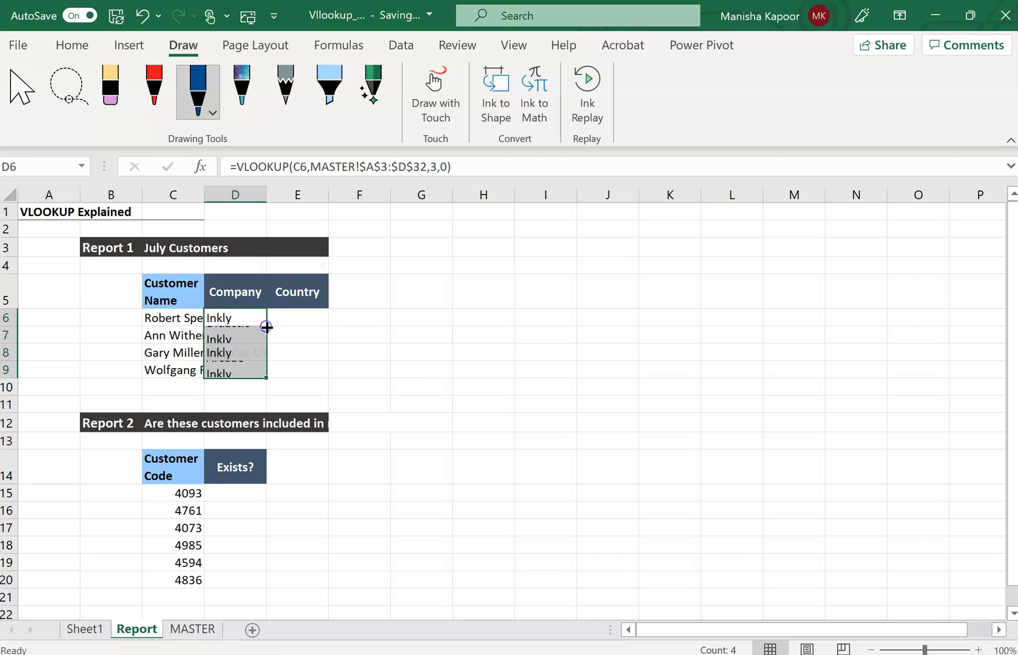
{"action": "left_click", "coordinate": [241, 352]}
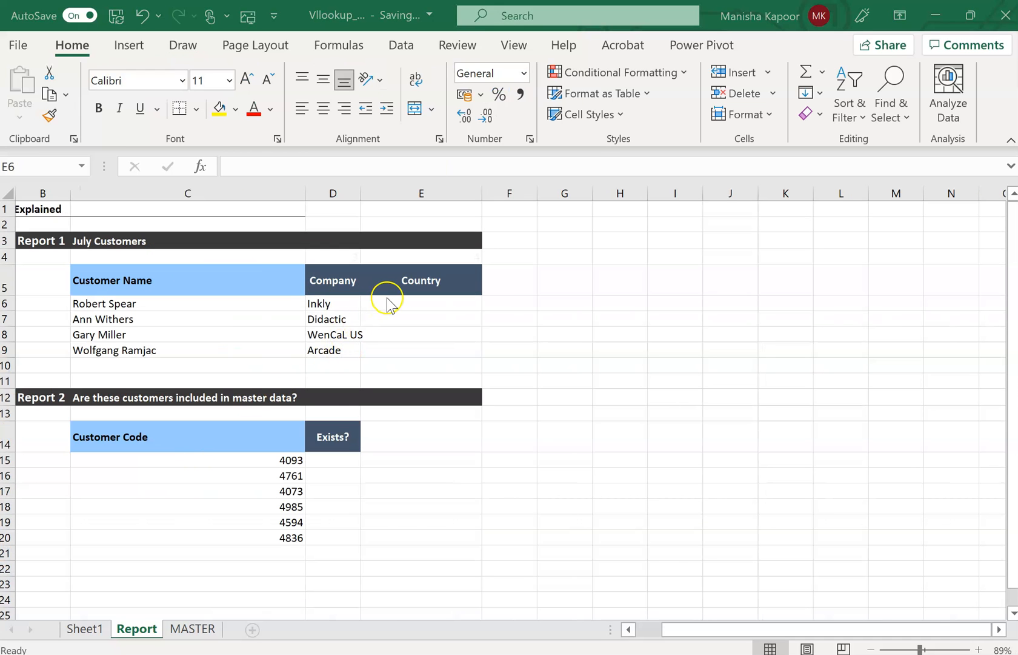
Step: Review D6's formula and its lookup reference to C6 in relation to the empty Country cell E6
{"action": "left_click", "coordinate": [387, 303]}
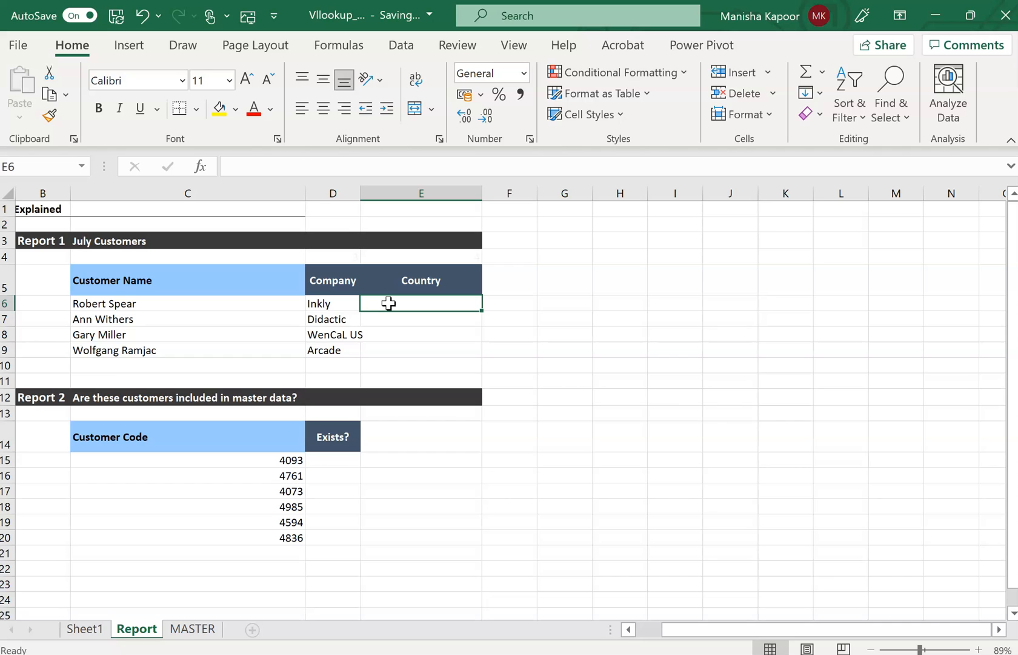
{"action": "left_click", "coordinate": [323, 303]}
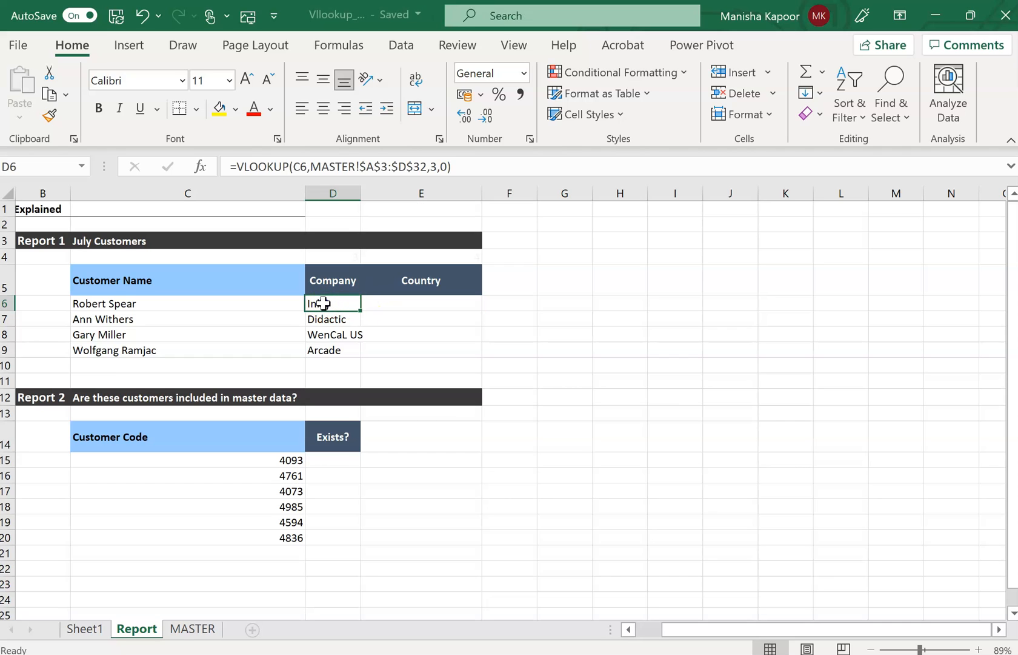
{"action": "left_click", "coordinate": [371, 303]}
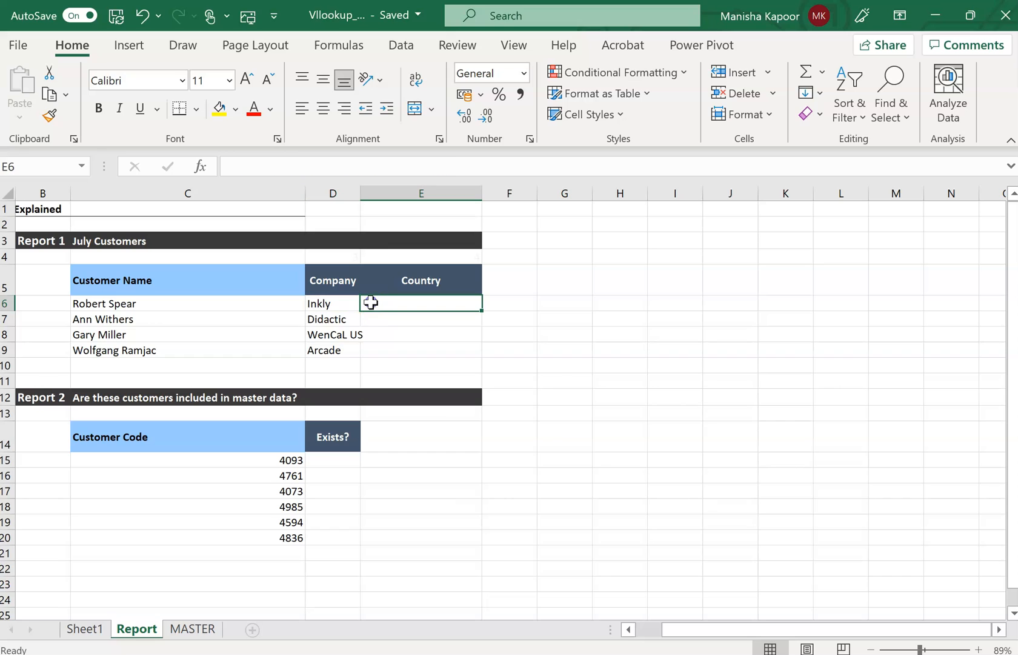
{"action": "left_click", "coordinate": [338, 303]}
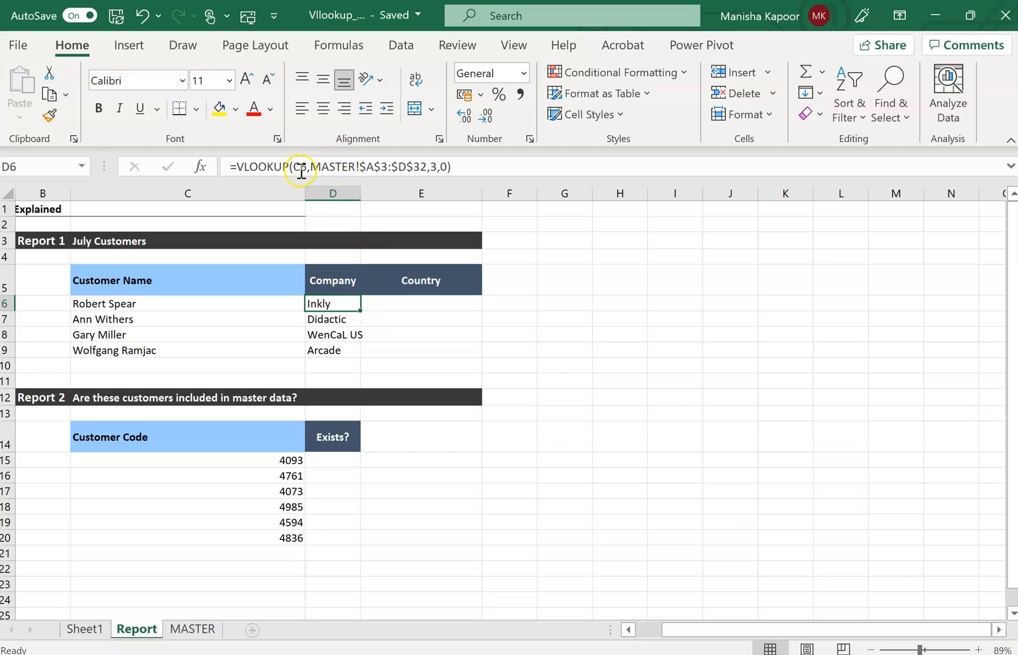
{"action": "left_click", "coordinate": [288, 303]}
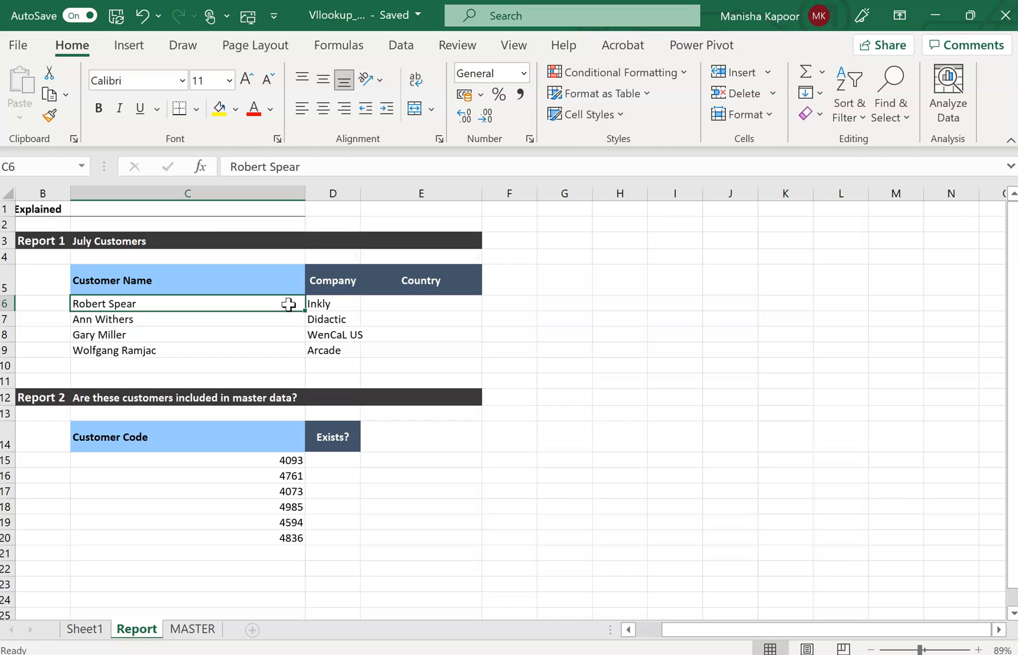
{"action": "key", "text": "Right"}
{"action": "key", "text": "Right"}
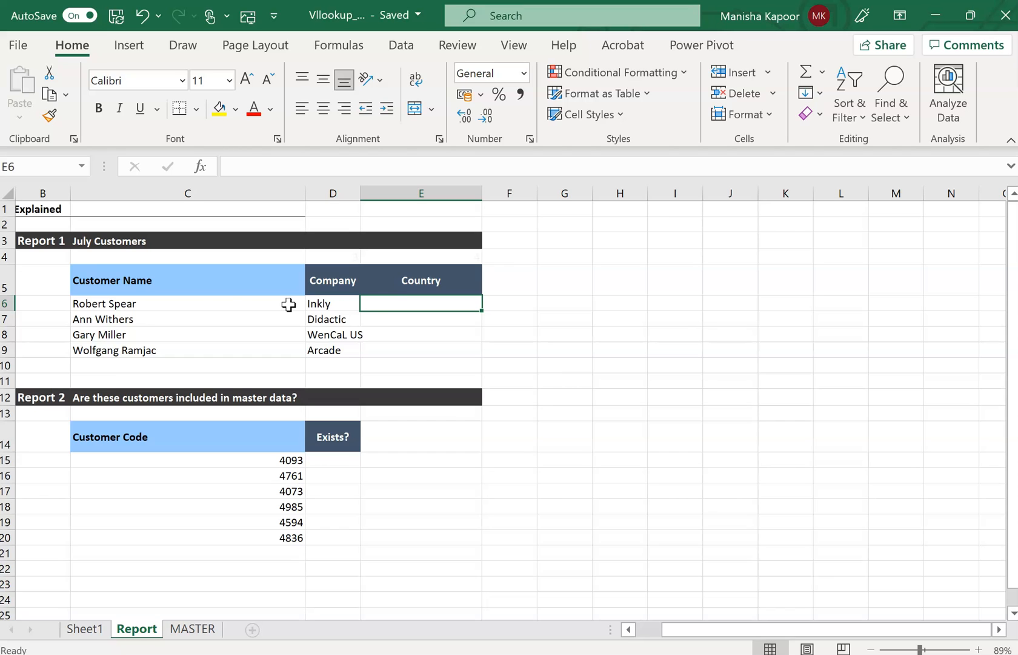
Step: Examine how the lookup cells in C6 to C9 relate to the Country column, both across the row and down the list
{"action": "left_click", "coordinate": [219, 305]}
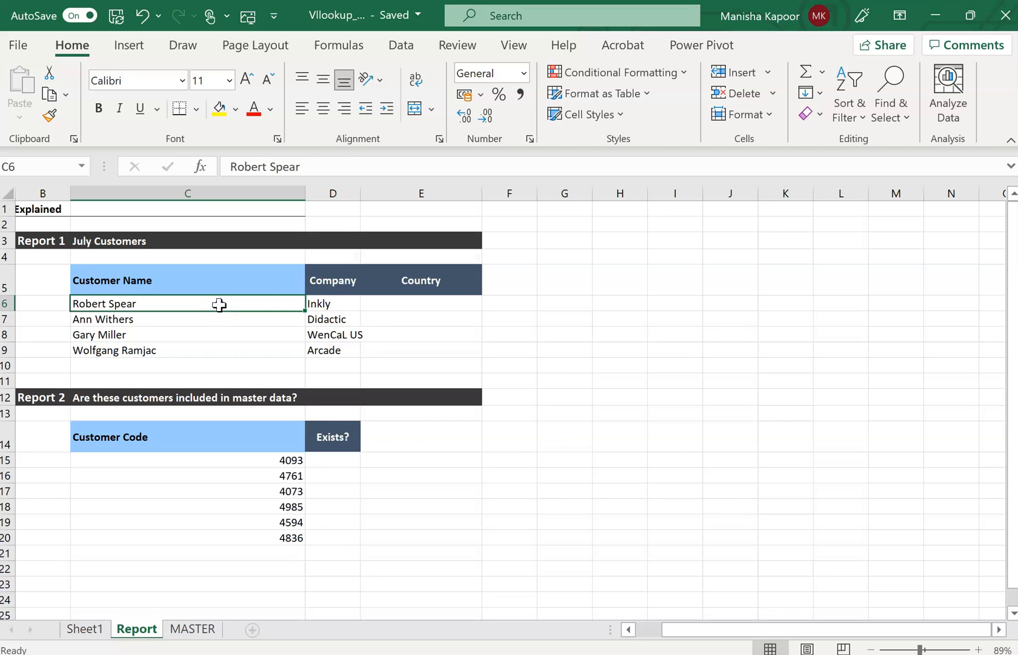
{"action": "left_click", "coordinate": [215, 320]}
{"action": "left_click", "coordinate": [375, 319]}
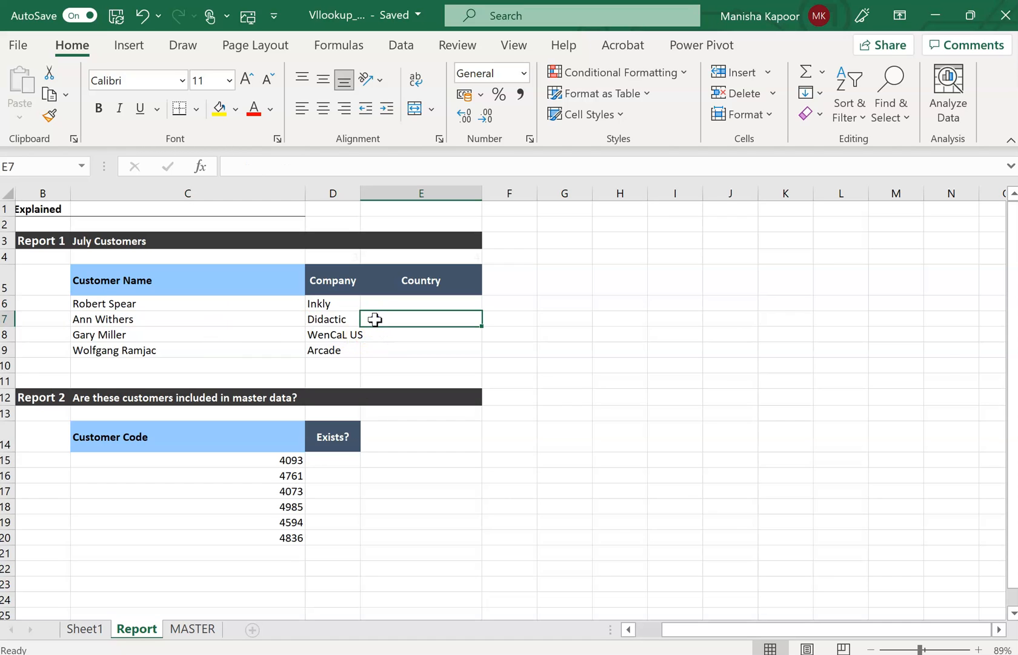
{"action": "left_click", "coordinate": [372, 303]}
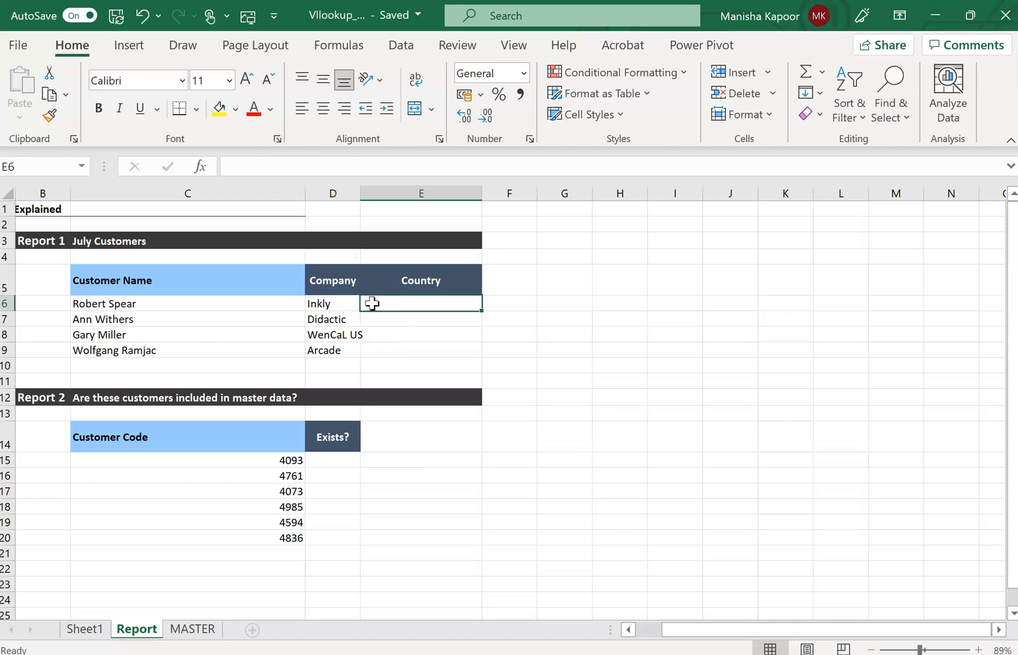
{"action": "key", "text": "Left"}
{"action": "key", "text": "Left"}
{"action": "key", "text": "Left"}
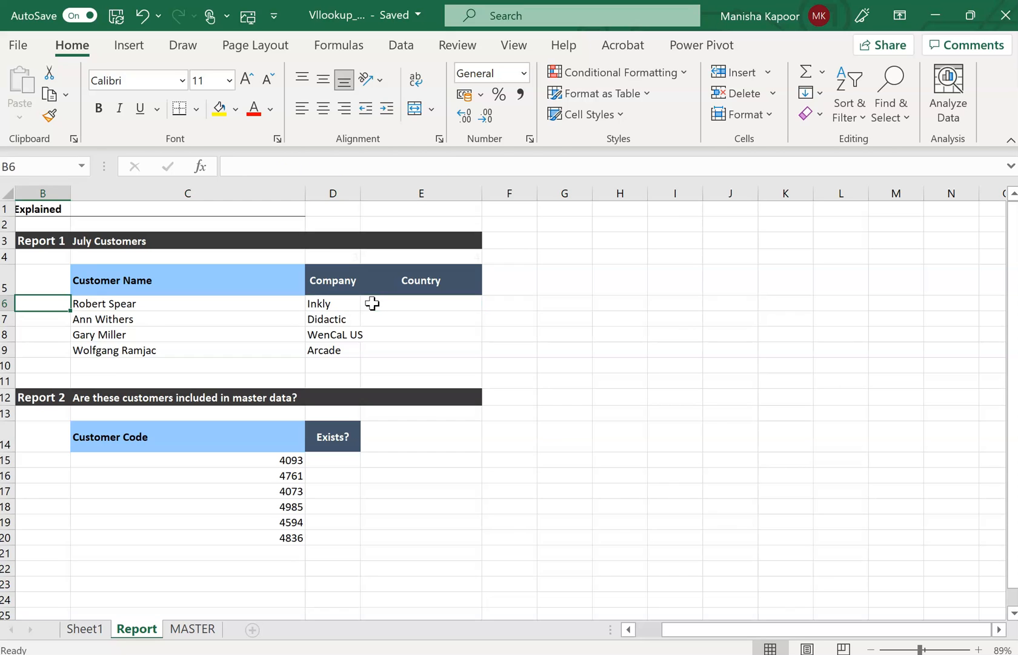
{"action": "key", "text": "Right"}
{"action": "key", "text": "Down"}
{"action": "key", "text": "Down"}
{"action": "key", "text": "Down"}
{"action": "key", "text": "Down"}
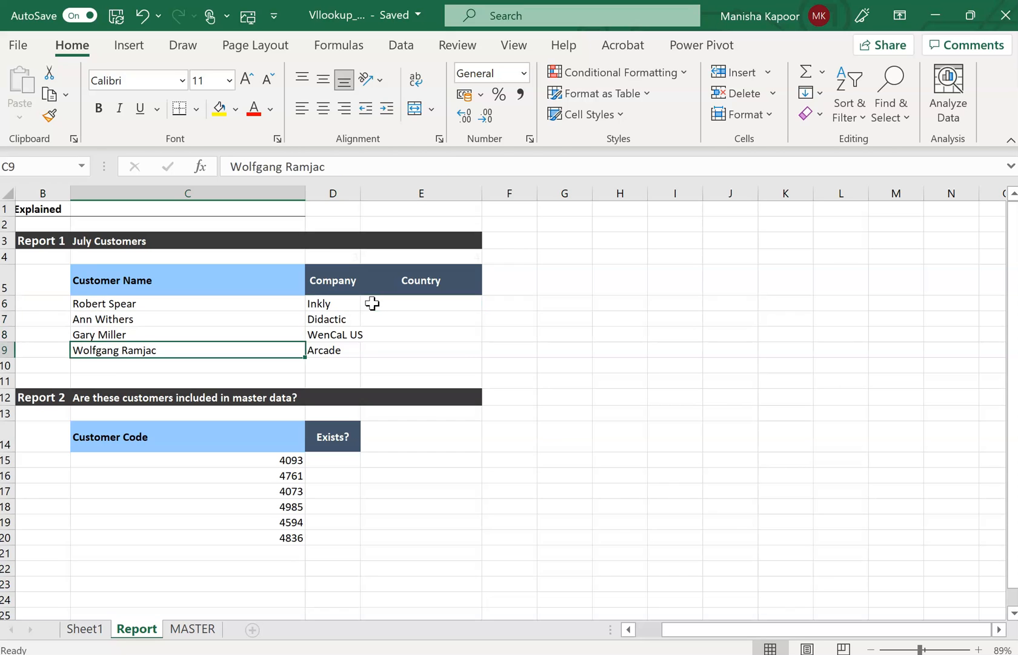
Step: Examine how the lookup reference should behave across from C6 to E6 and down the customer names in column C
{"action": "key", "text": "Up"}
{"action": "key", "text": "Up"}
{"action": "key", "text": "Up"}
{"action": "key", "text": "Up"}
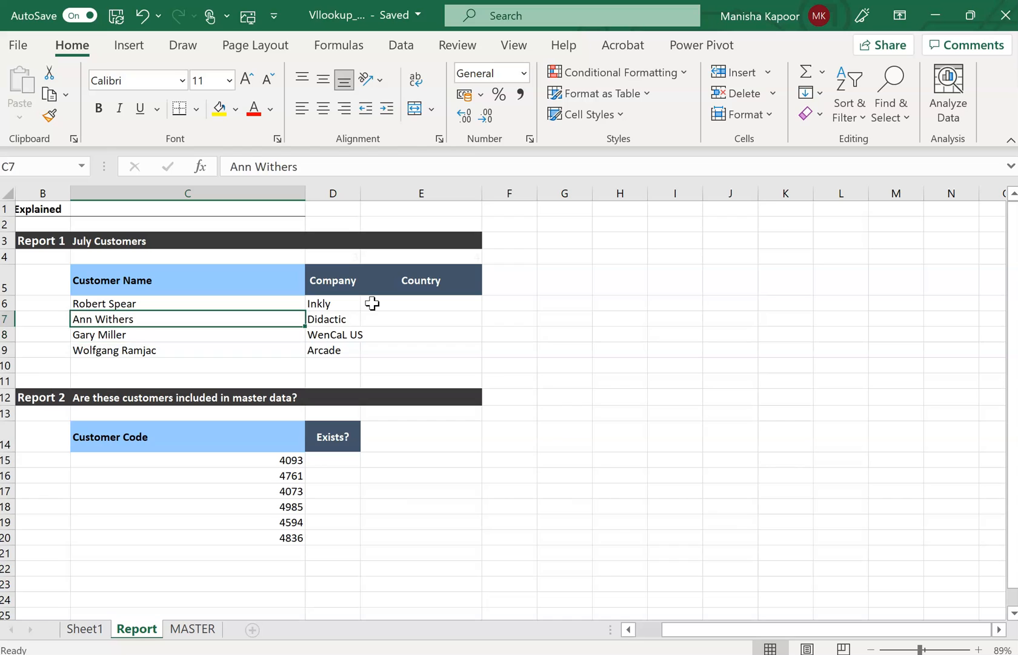
{"action": "key", "text": "Right"}
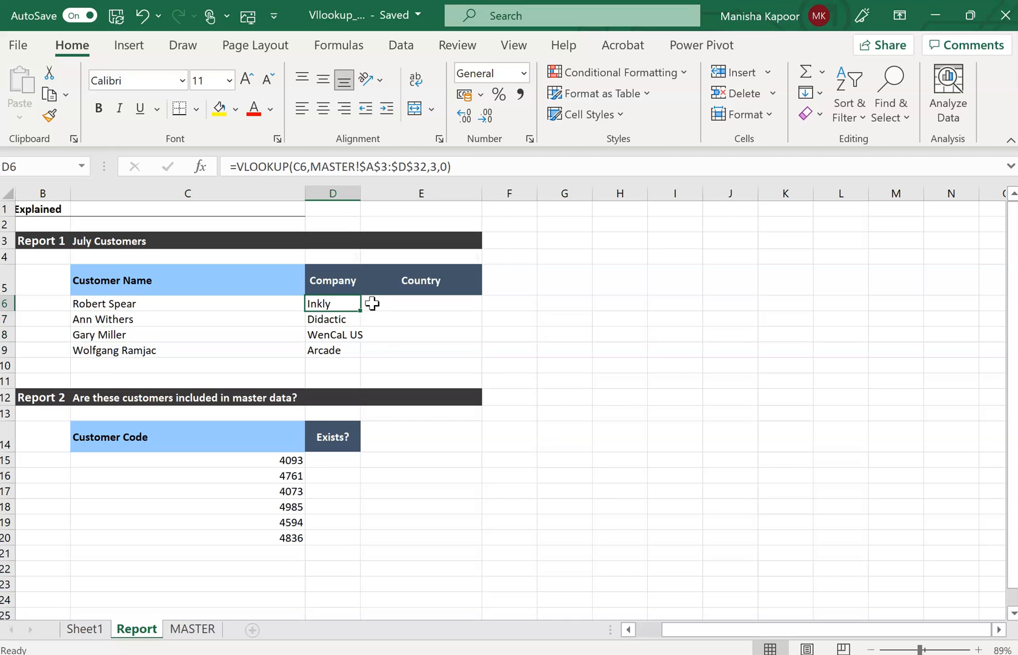
{"action": "key", "text": "Right"}
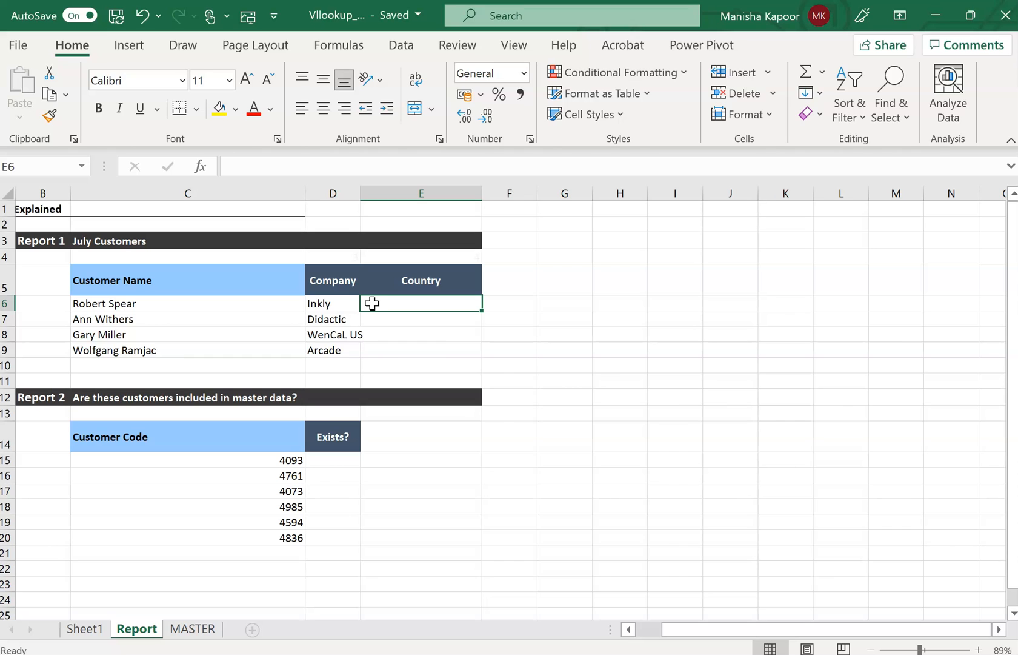
{"action": "key", "text": "Left"}
{"action": "key", "text": "Left"}
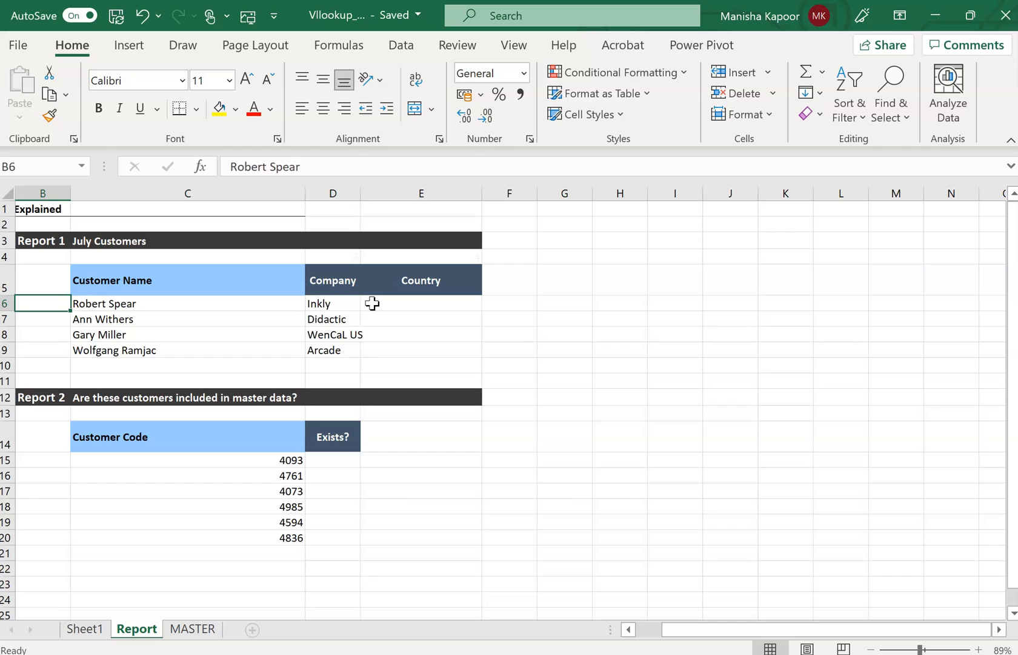
{"action": "key", "text": "Down"}
{"action": "key", "text": "Down"}
{"action": "key", "text": "Down"}
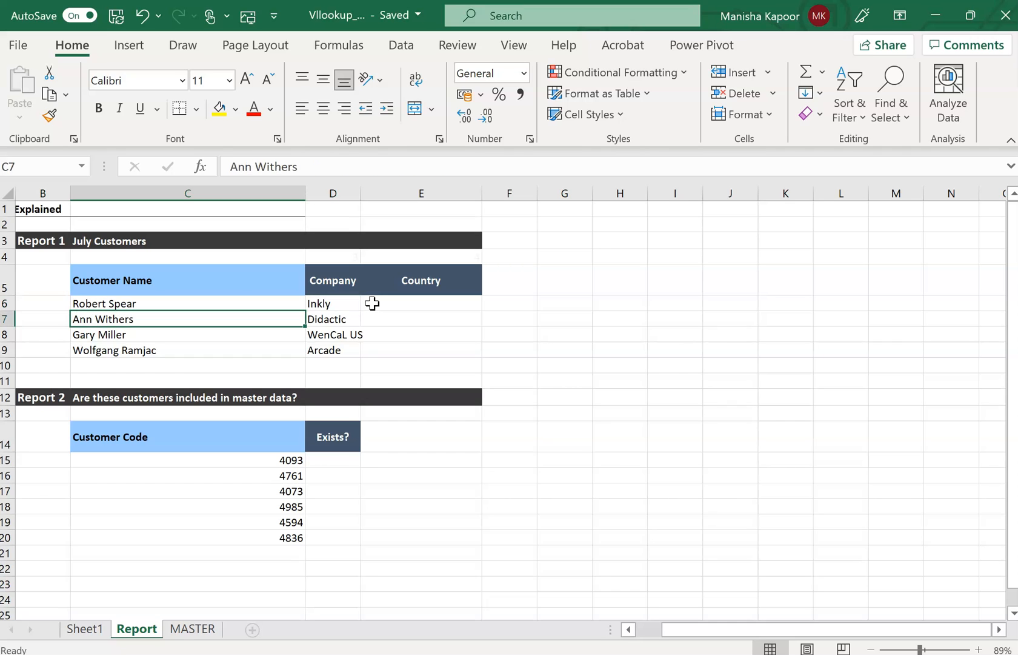
{"action": "key", "text": "Up"}
{"action": "key", "text": "Up"}
{"action": "key", "text": "Up"}
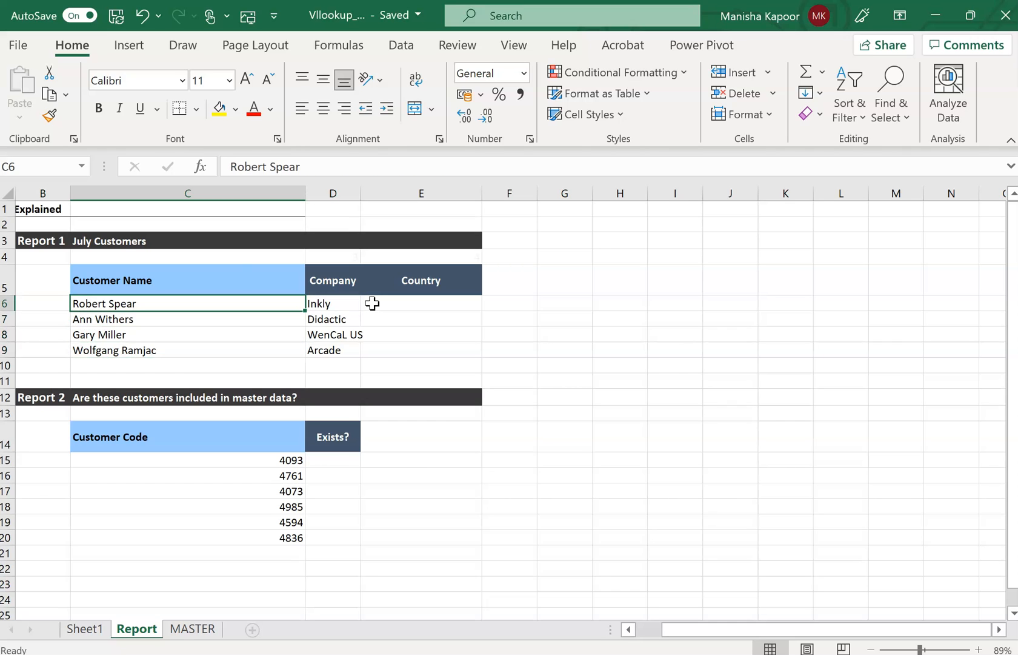
Step: Fix the column of the lookup value in D6's VLOOKUP formula by changing it to $C6
{"action": "key", "text": "Right"}
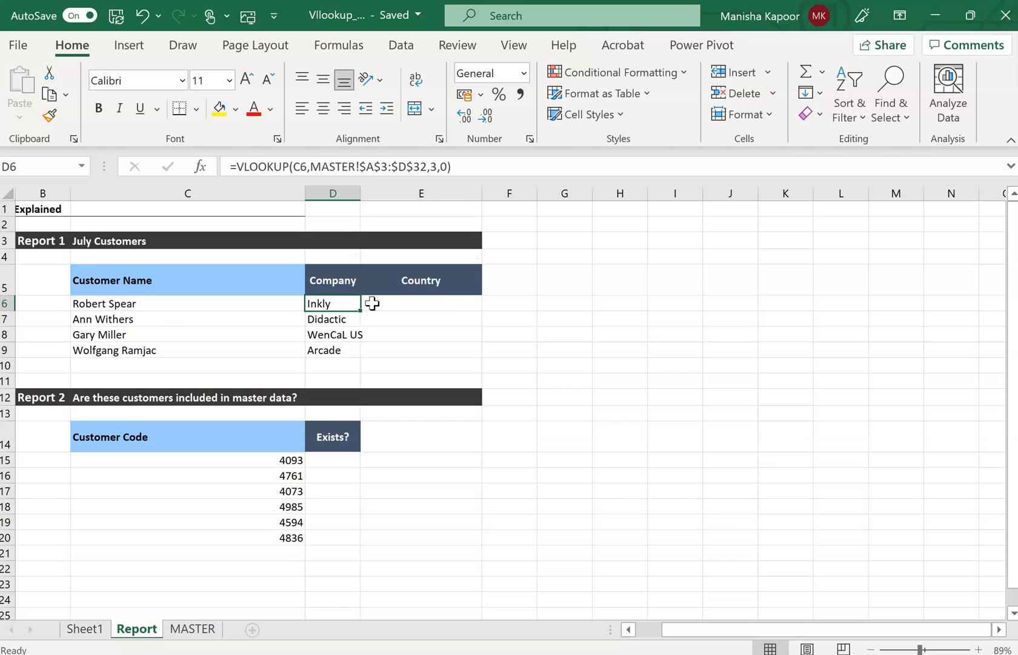
{"action": "left_click", "coordinate": [301, 168]}
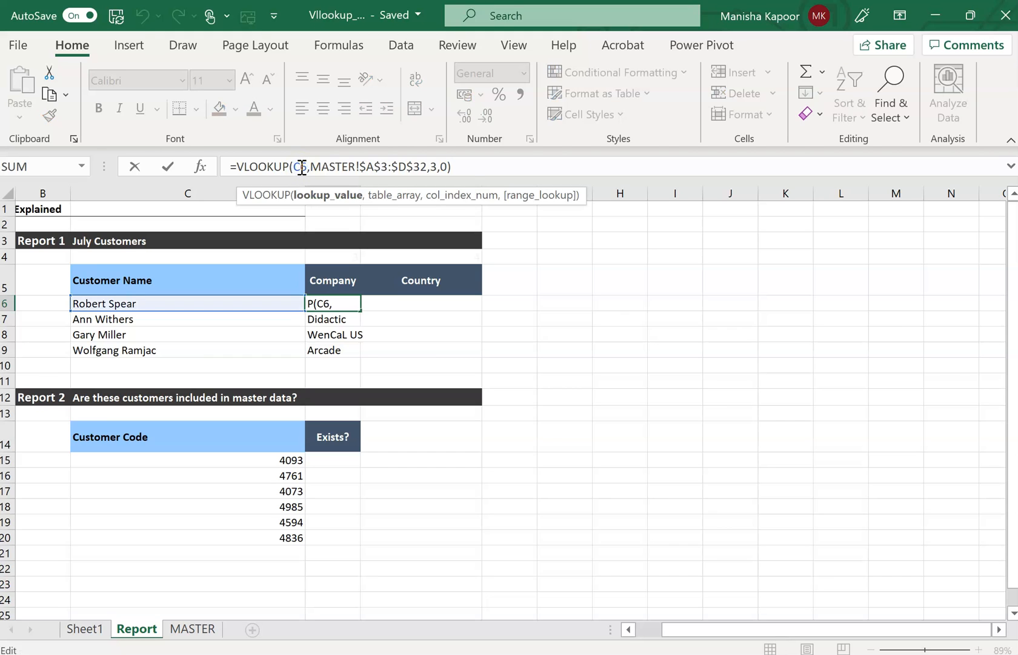
{"action": "left_click", "coordinate": [295, 168]}
{"action": "type", "text": "$"}
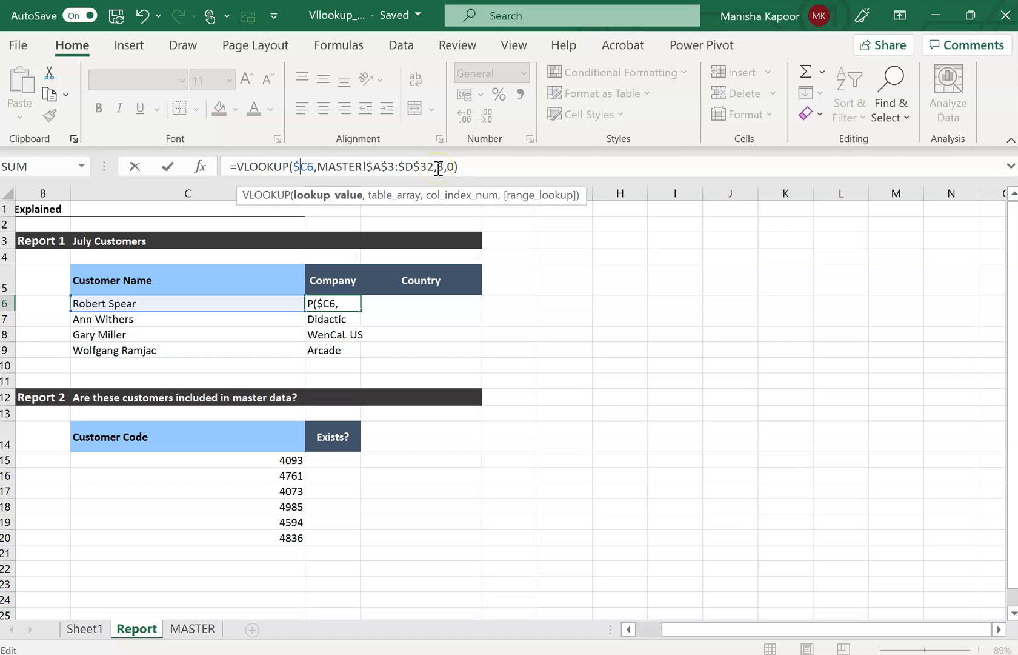
{"action": "key", "text": "Return"}
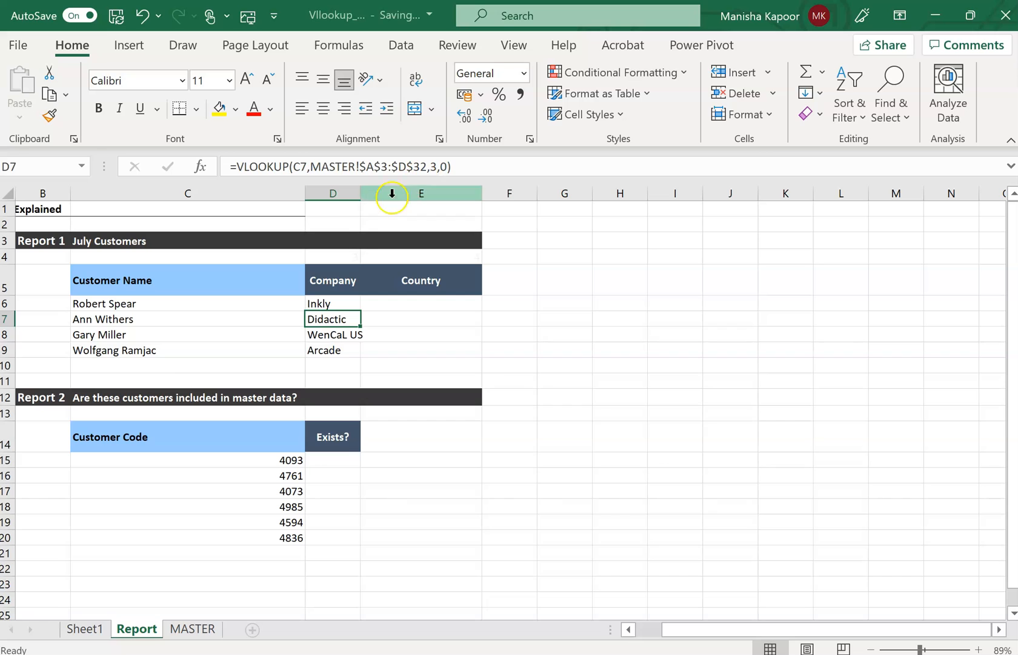
Step: Check the hidden column numbers in D4 and E4 and set their font color to black
{"action": "left_click", "coordinate": [351, 255]}
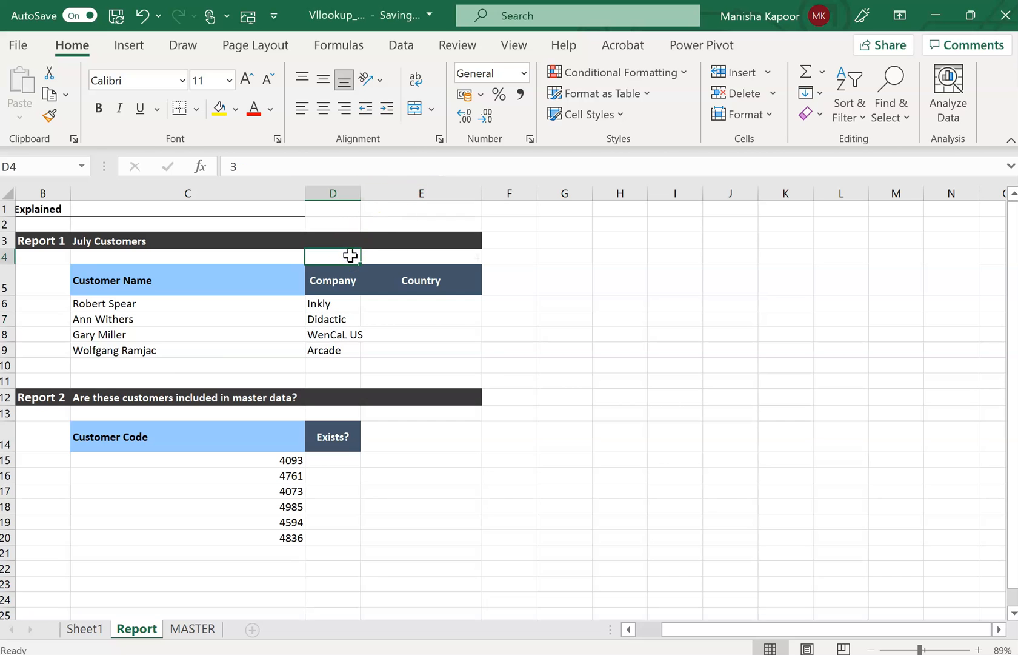
{"action": "key", "text": "Right"}
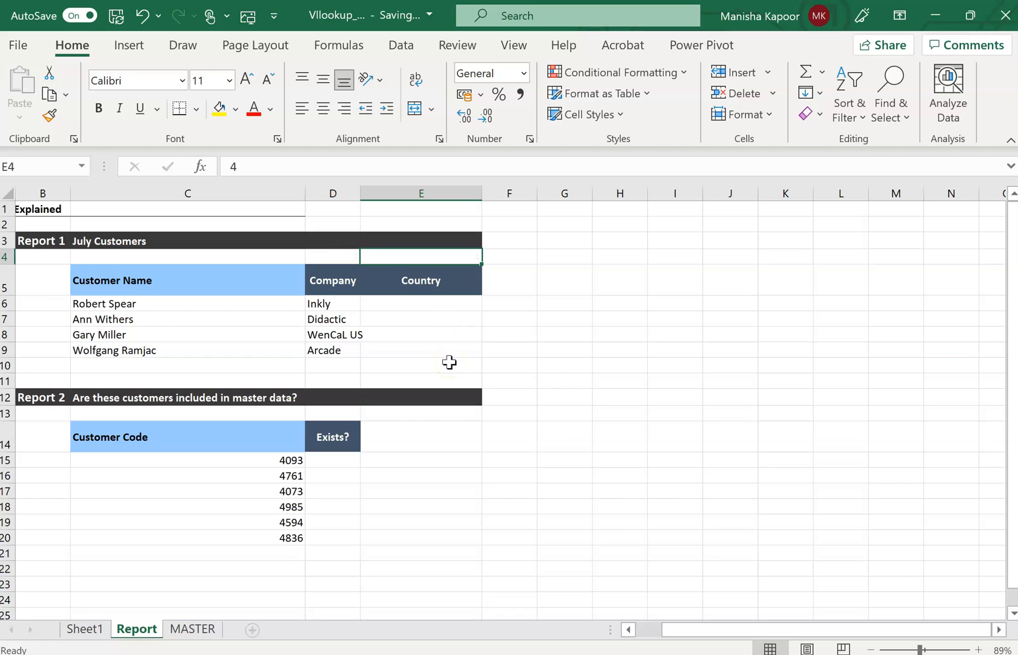
{"action": "left_click", "coordinate": [511, 378]}
{"action": "left_click_drag", "start_coordinate": [332, 253], "coordinate": [386, 252]}
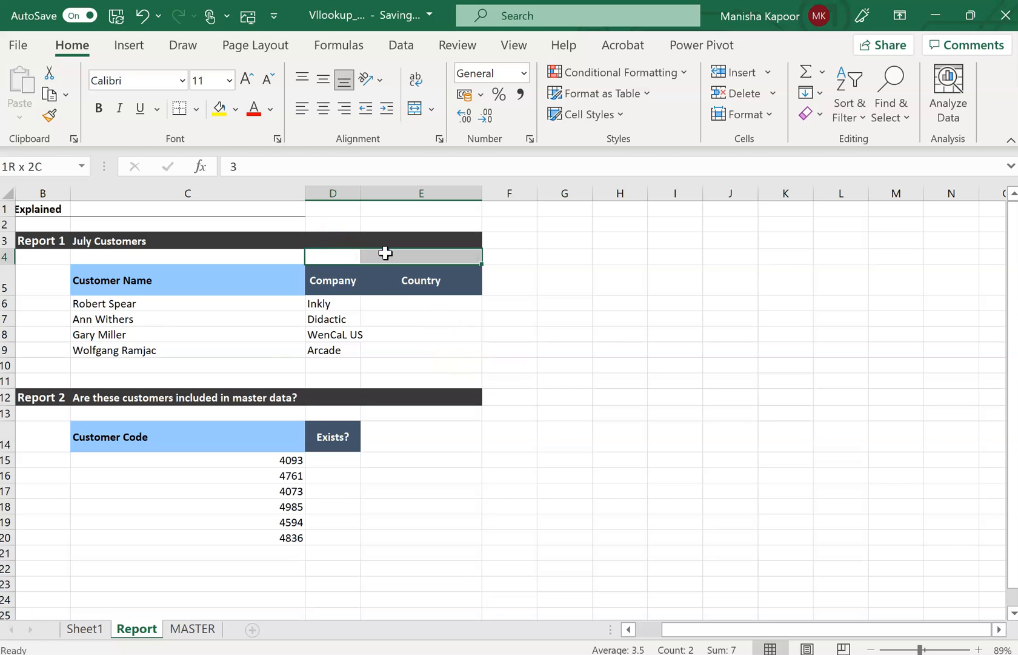
{"action": "left_click", "coordinate": [270, 109]}
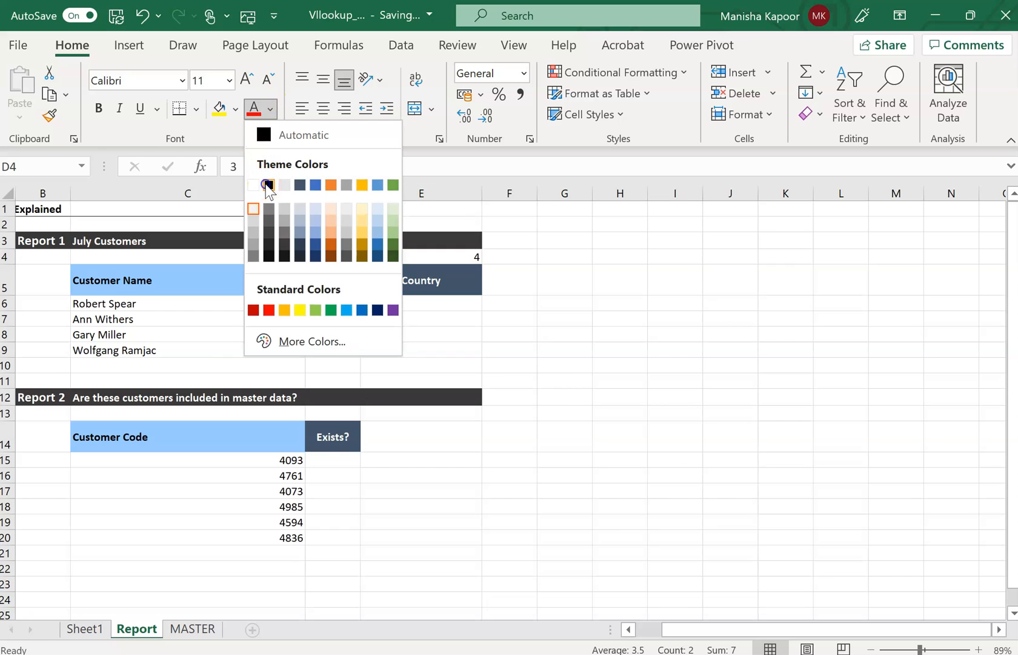
{"action": "left_click", "coordinate": [268, 184]}
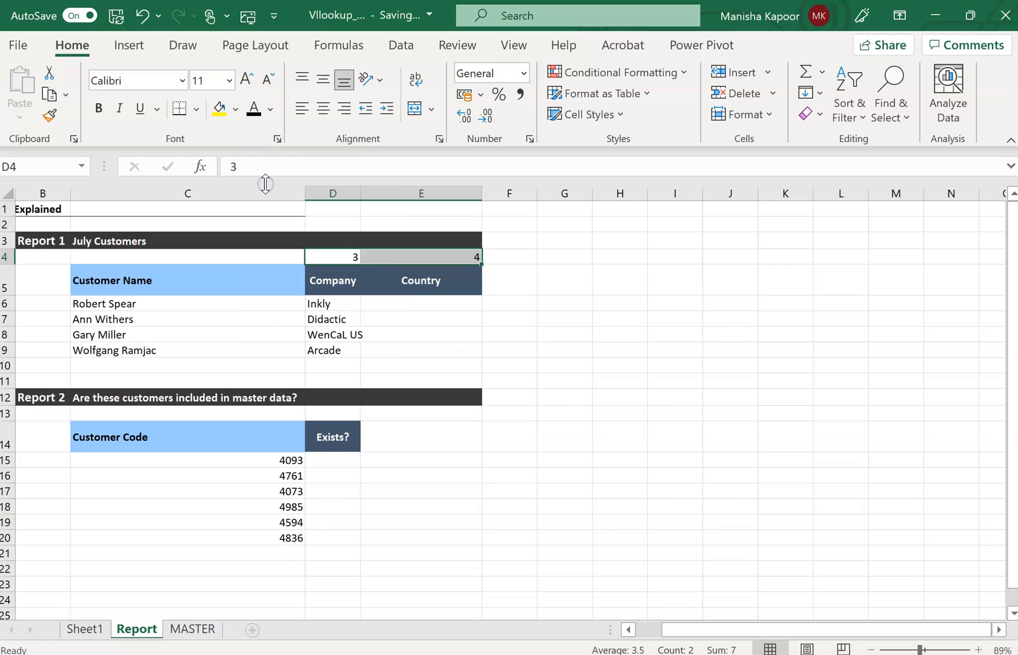
Step: Check the column order on the MASTER sheet and replace the column index in D6's VLOOKUP formula on the Report sheet with D$4
{"action": "left_click", "coordinate": [356, 303]}
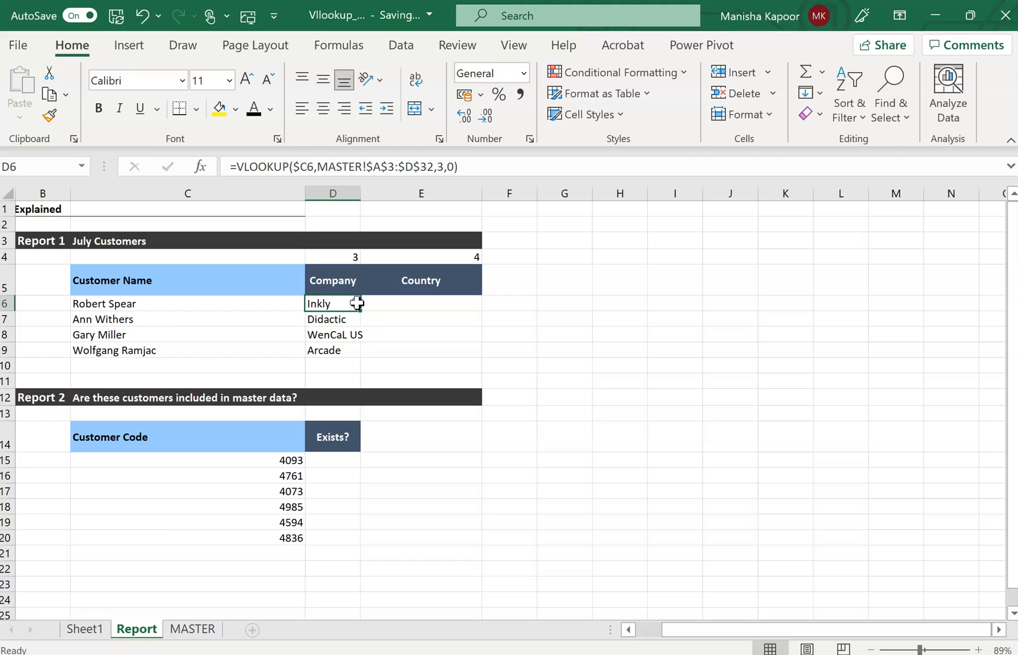
{"action": "left_click", "coordinate": [194, 630]}
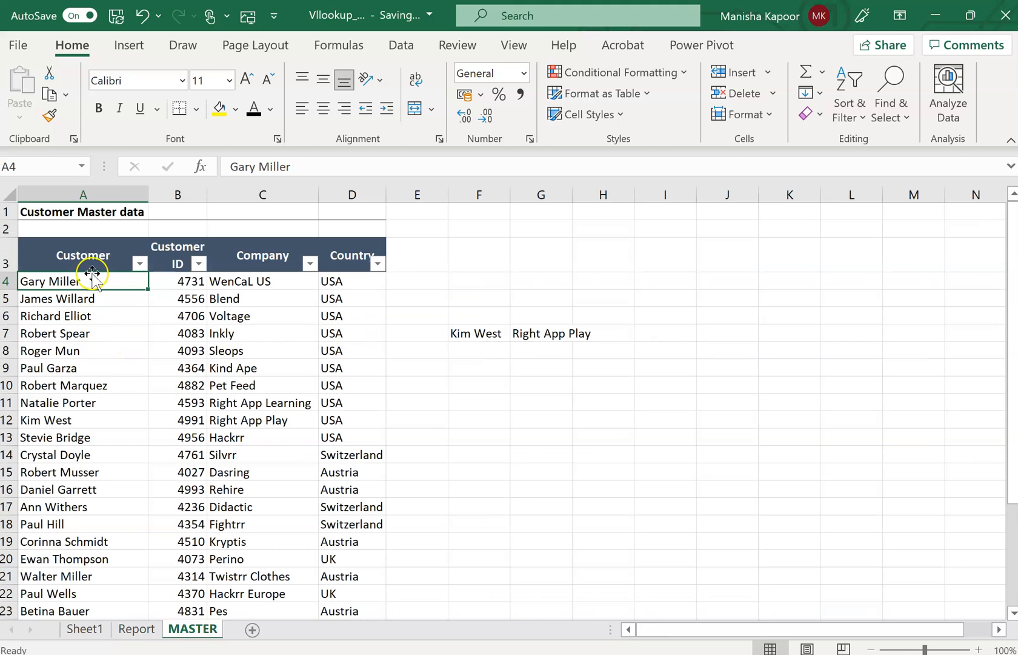
{"action": "left_click", "coordinate": [264, 230]}
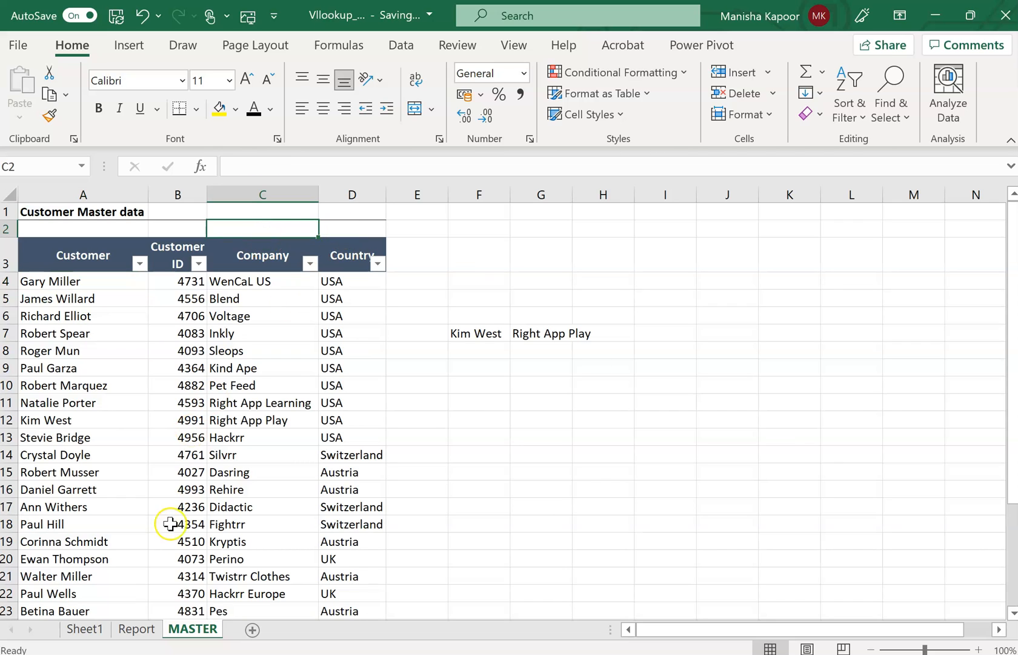
{"action": "left_click", "coordinate": [136, 630]}
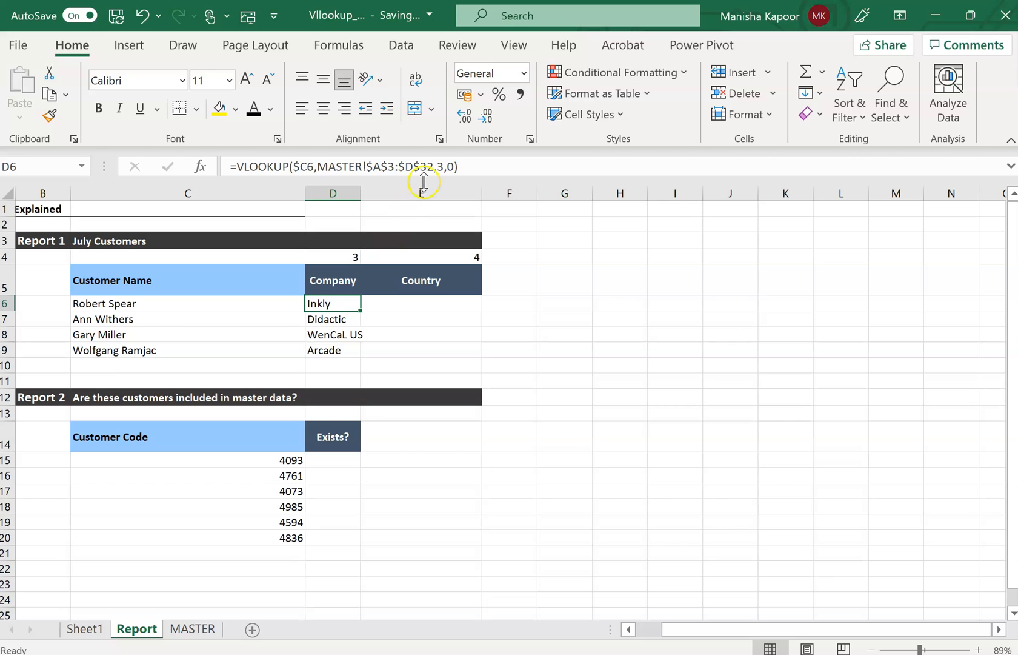
{"action": "left_click", "coordinate": [442, 168]}
{"action": "key", "text": "BackSpace"}
{"action": "left_click", "coordinate": [336, 263]}
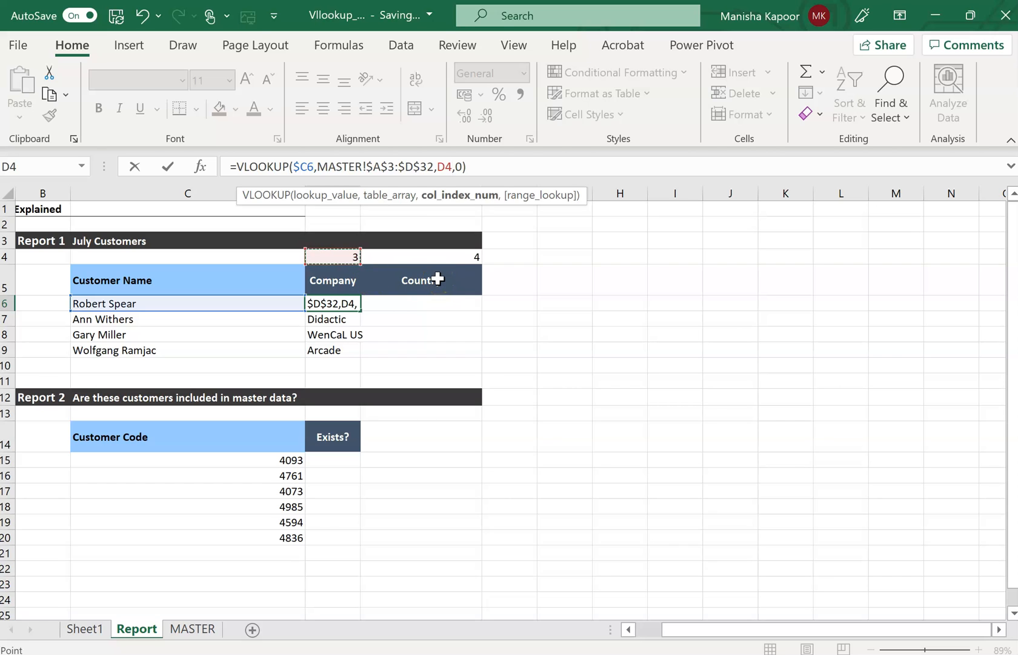
{"action": "left_click", "coordinate": [447, 167]}
{"action": "type", "text": "$"}
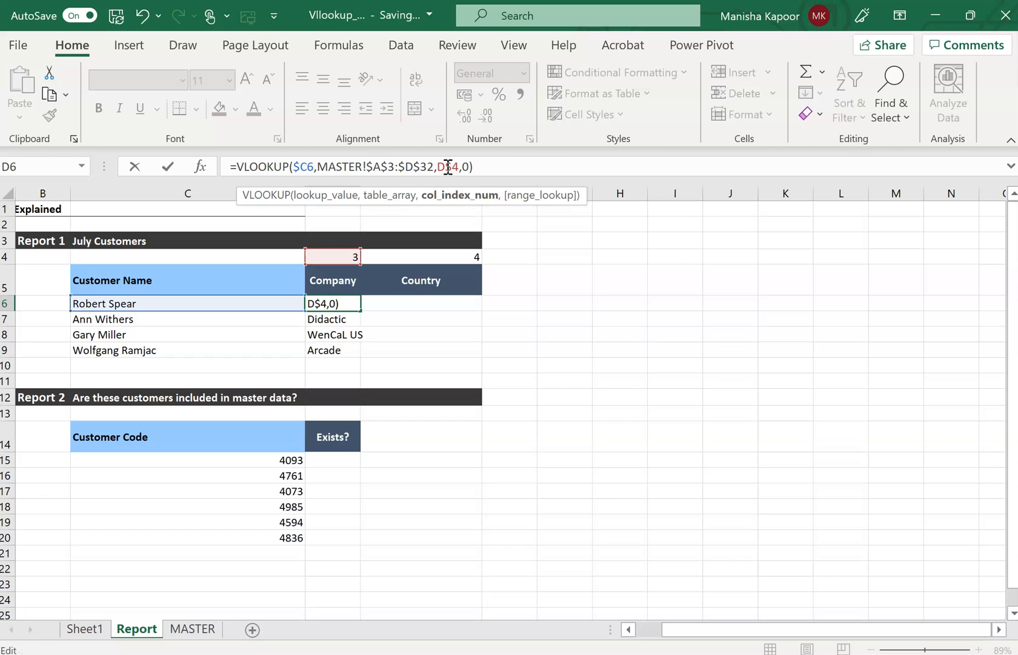
{"action": "left_click", "coordinate": [477, 166]}
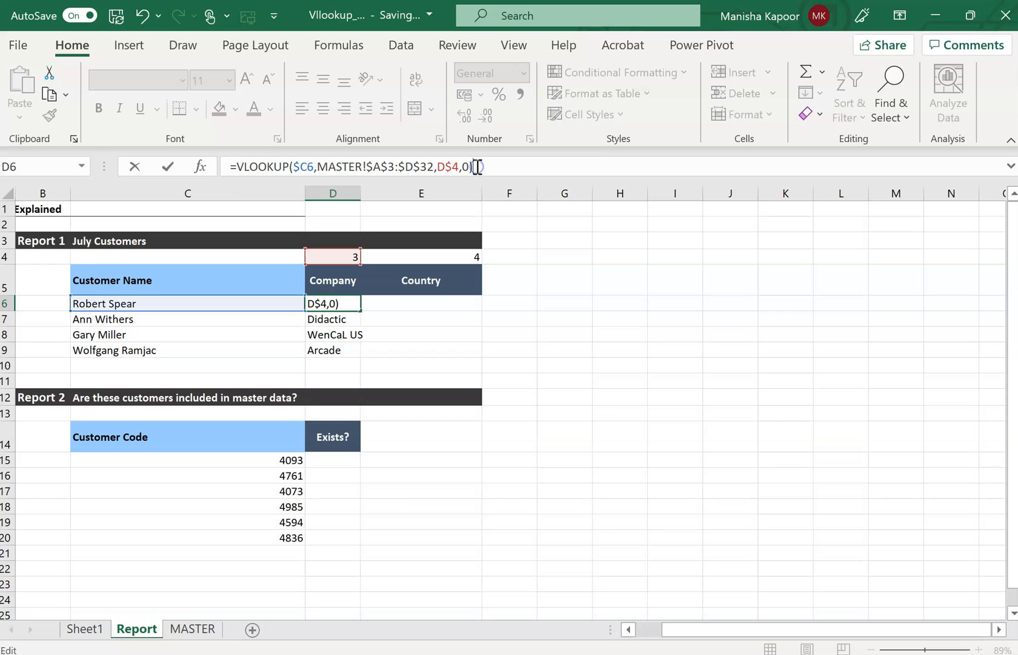
{"action": "key", "text": "Return"}
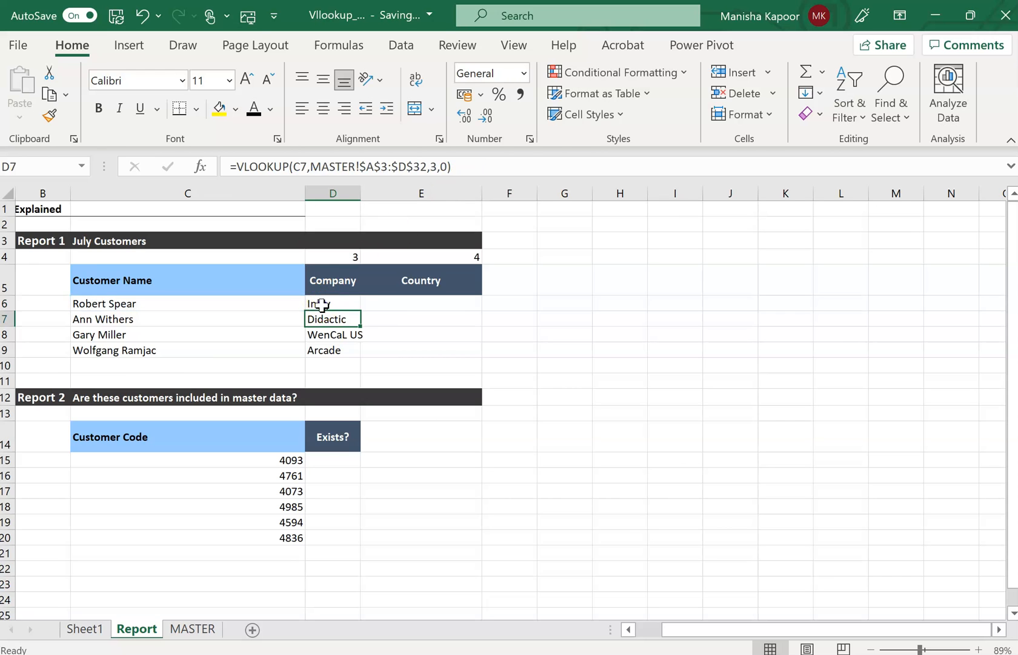
Step: Fill D6's VLOOKUP formula across the Company and Country columns and down to row 9, covering D6:E9
{"action": "left_click", "coordinate": [347, 306]}
{"action": "mouse_move", "coordinate": [360, 311]}
{"action": "left_mouse_down"}
{"action": "mouse_move", "coordinate": [363, 360]}
{"action": "mouse_move", "coordinate": [459, 359]}
{"action": "left_mouse_up"}
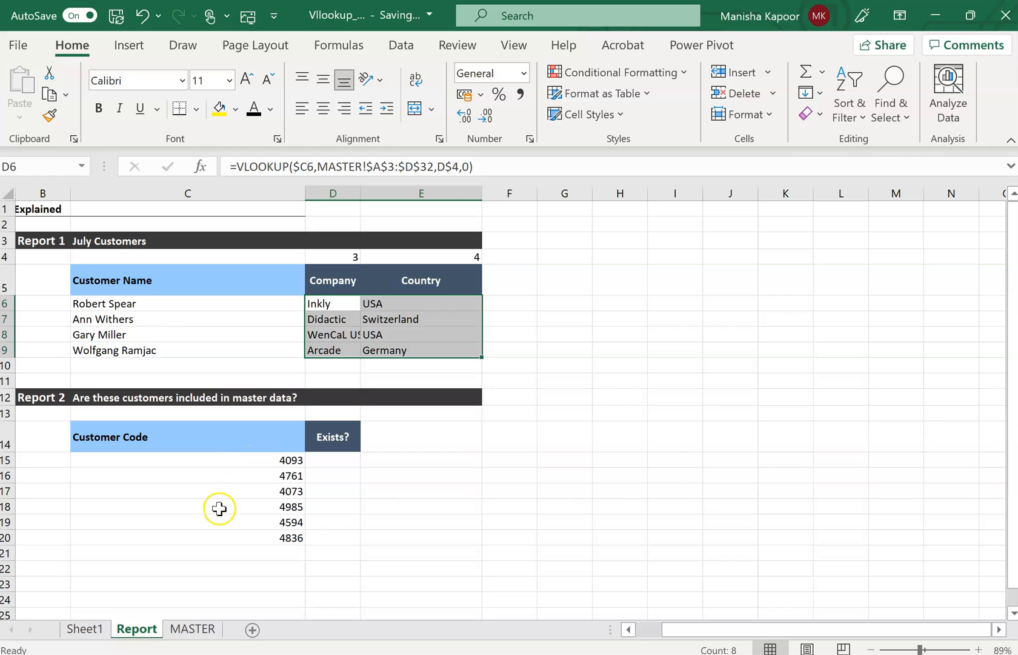